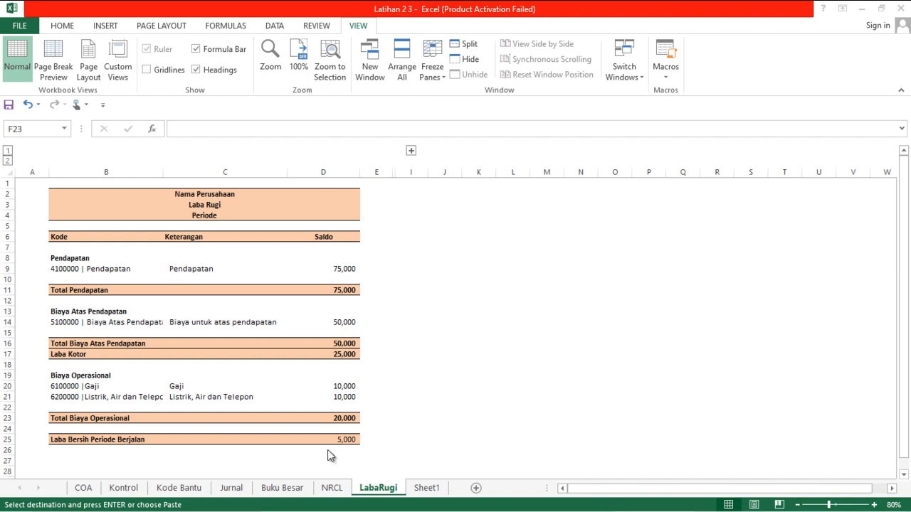
Rename the Sheet1 worksheet as Neraca.
right_click(424, 488)
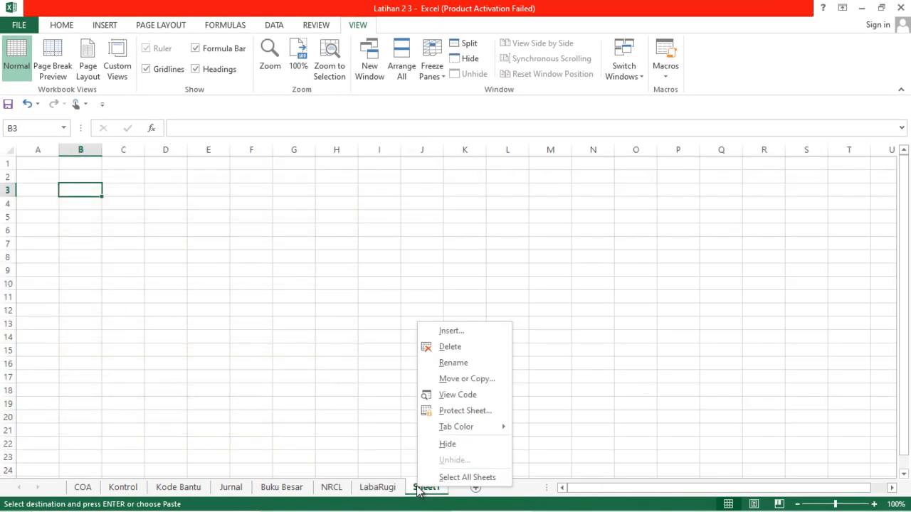
left_click(490, 367)
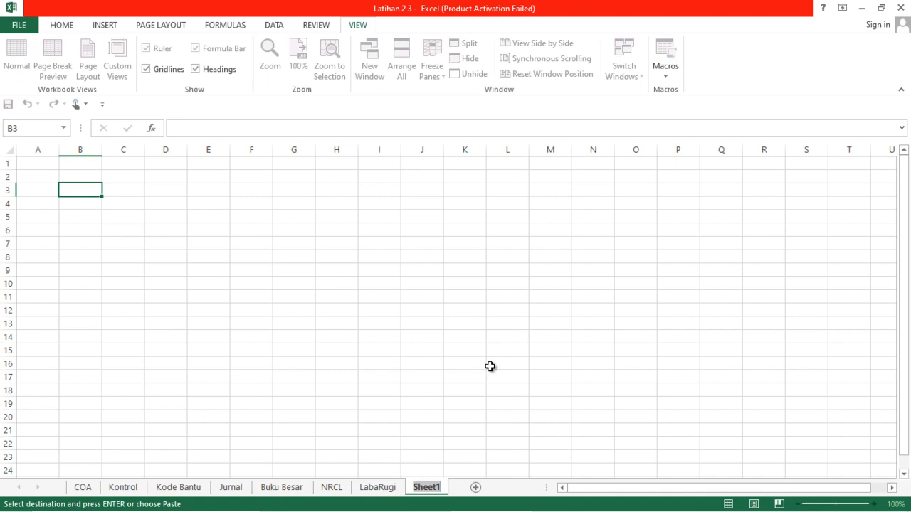
type("Neraca")
left_click(117, 231)
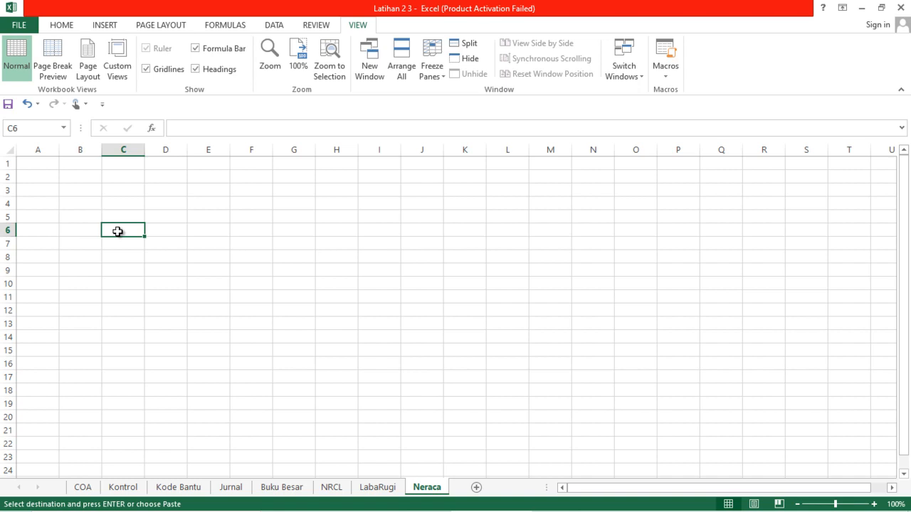
Enter the report title lines Nama Perusahaan, Neraca and Periode in cells B2 to B4.
mouse_move(77, 491)
left_click(74, 178)
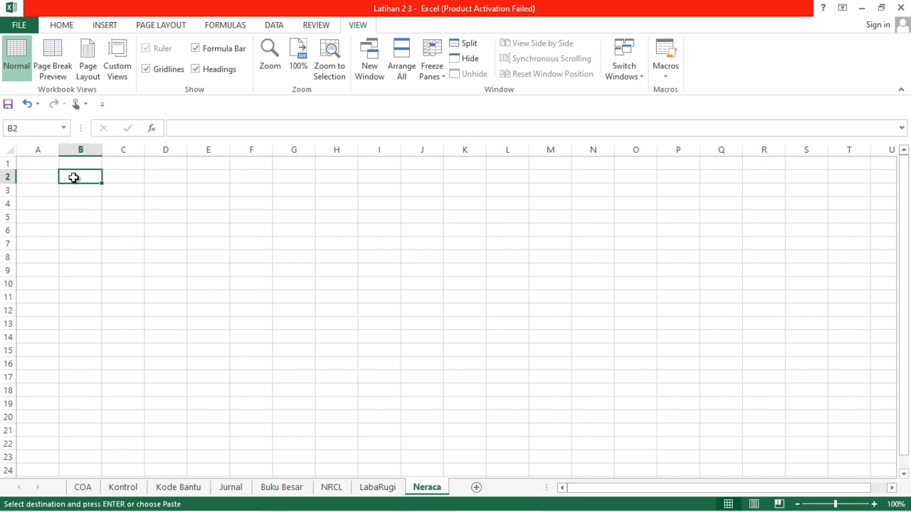
type("Nama ")
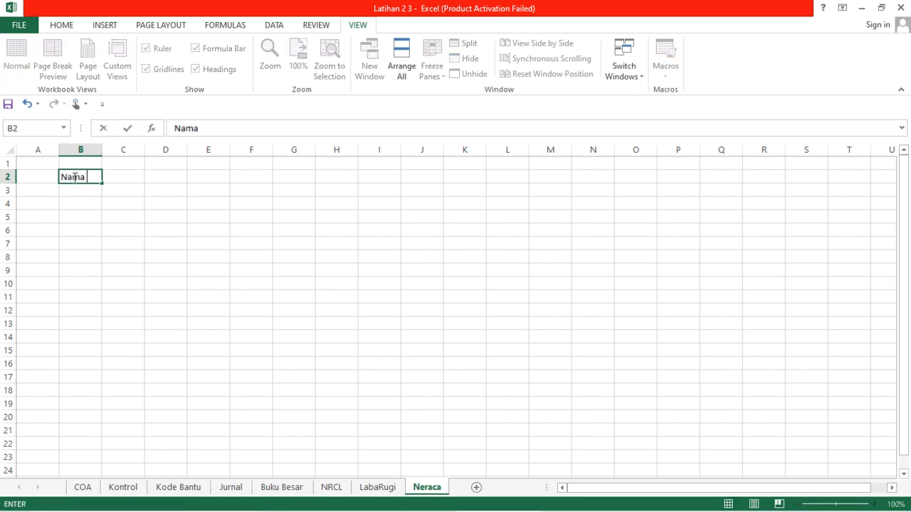
type("Perusahaan")
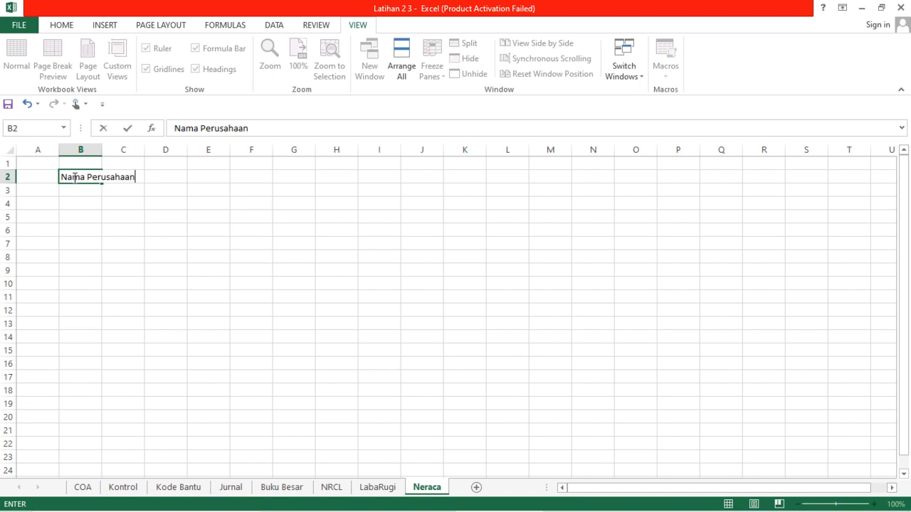
key("Return")
type("Neraca")
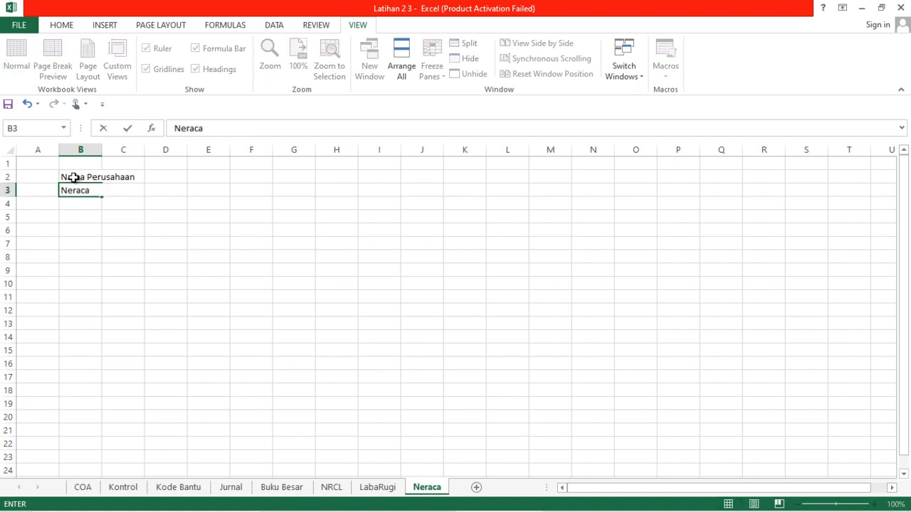
key("Return")
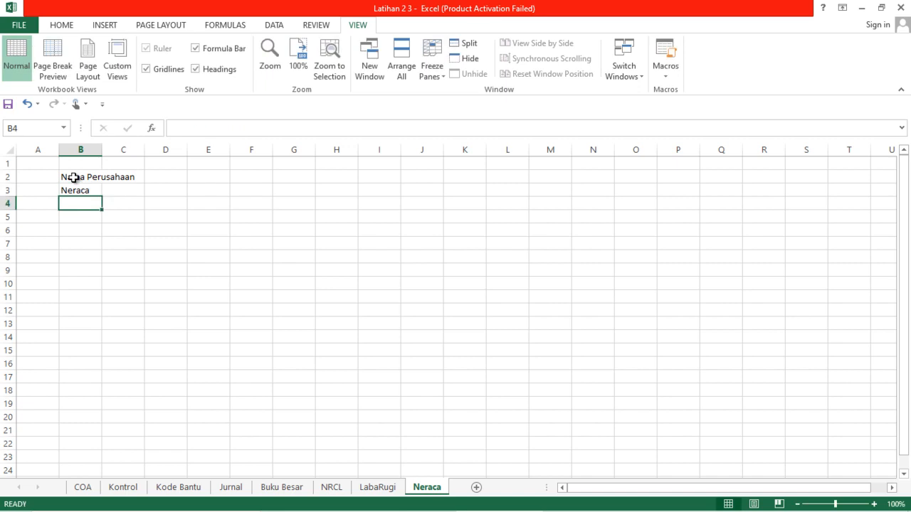
type("Periode")
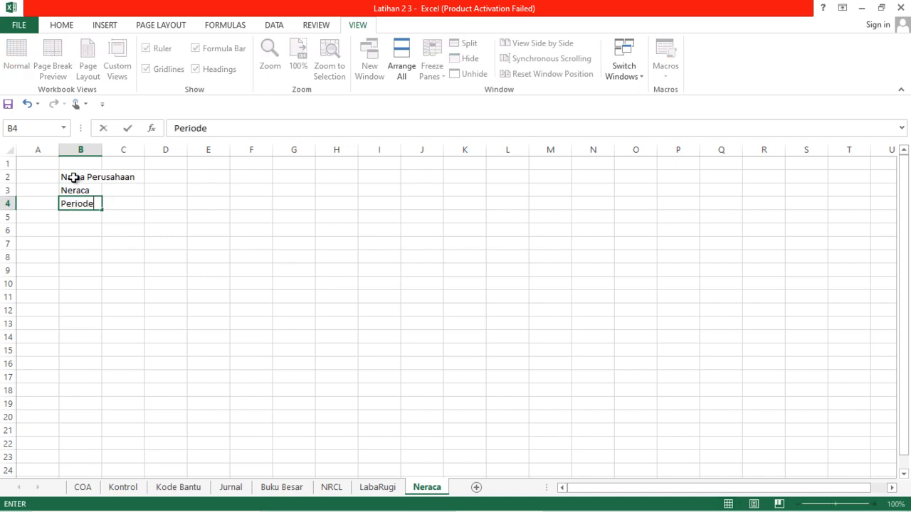
key("Return")
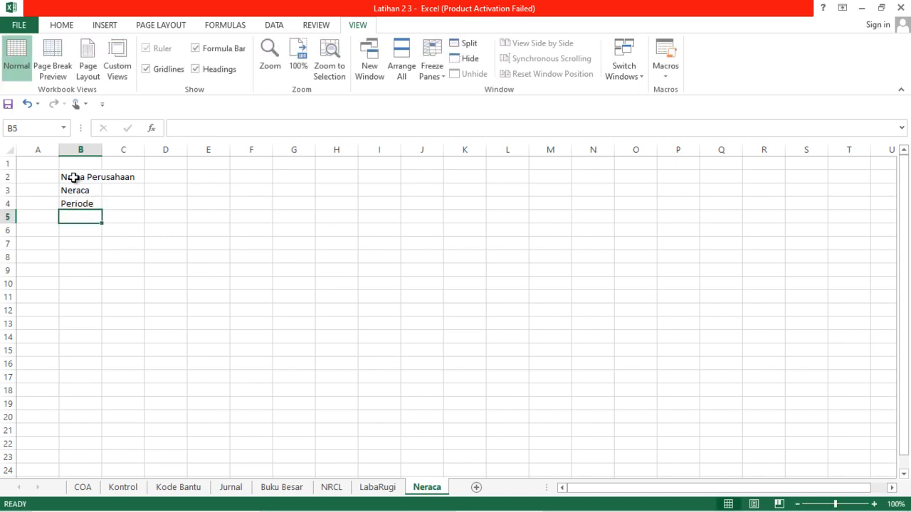
Enter the column headings Kode, Keterangan and Saldo in cells B6 to D6.
key("Down")
key("Left")
key("Right")
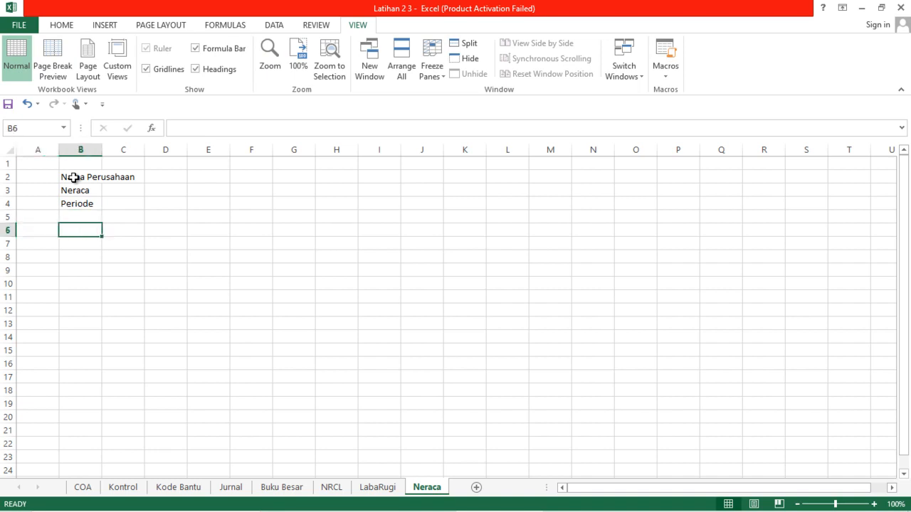
type("Kode")
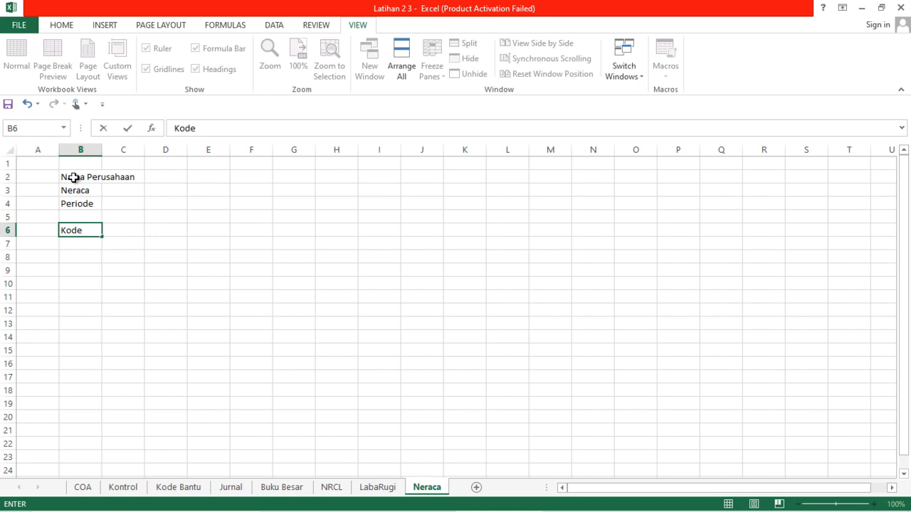
key("Tab")
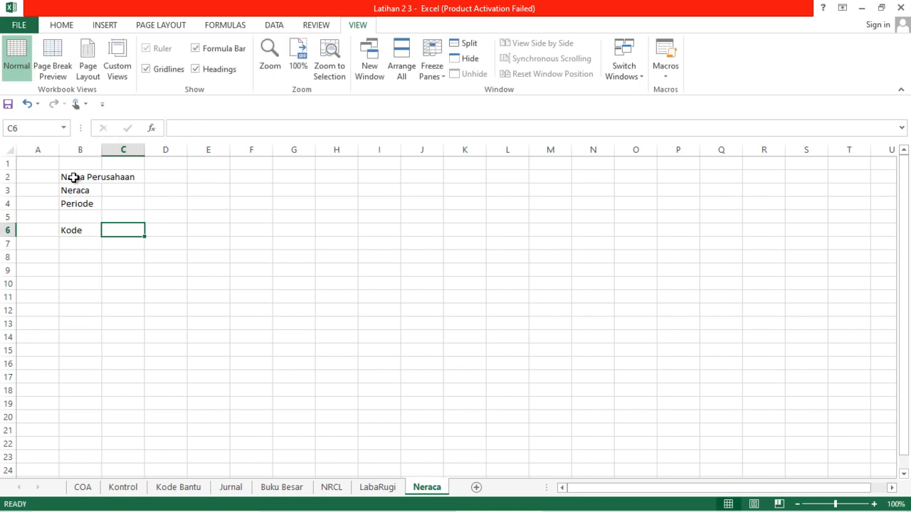
type("Keteragn")
key("BackSpace")
key("BackSpace")
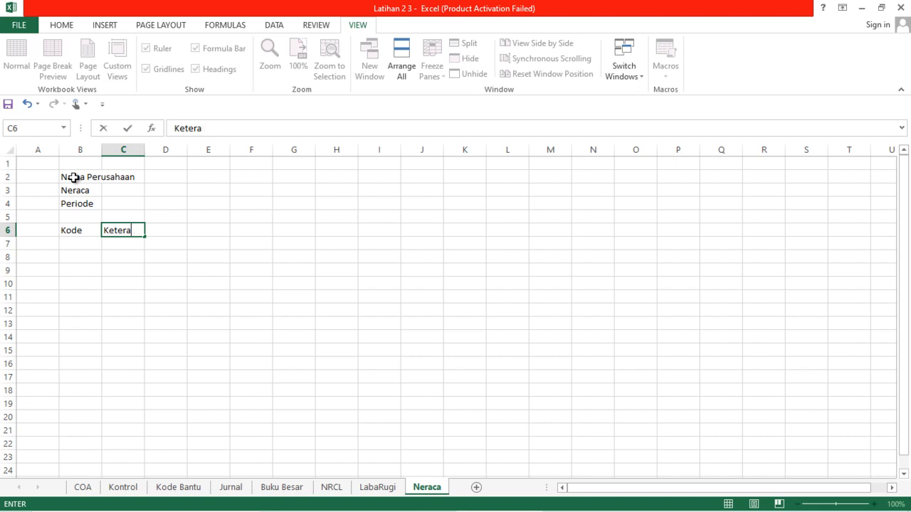
type("n")
key("BackSpace")
type("ngan")
key("Tab")
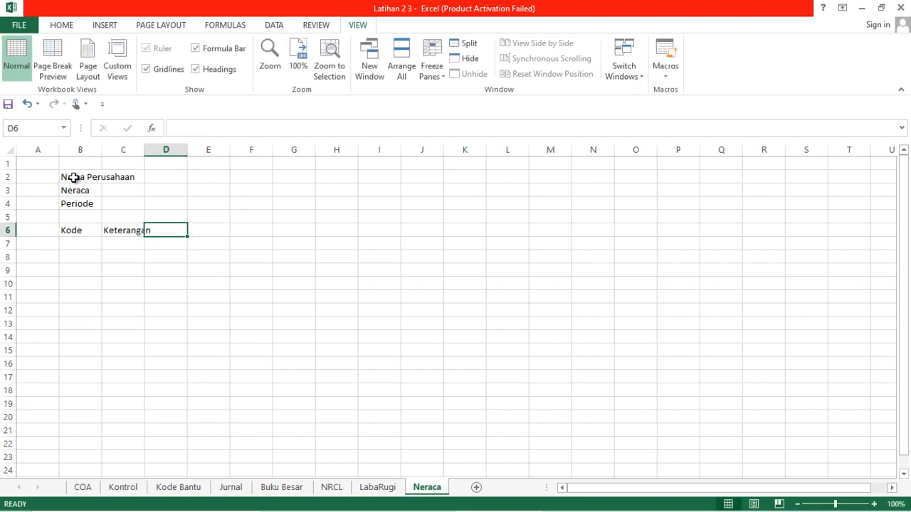
type("Saldo")
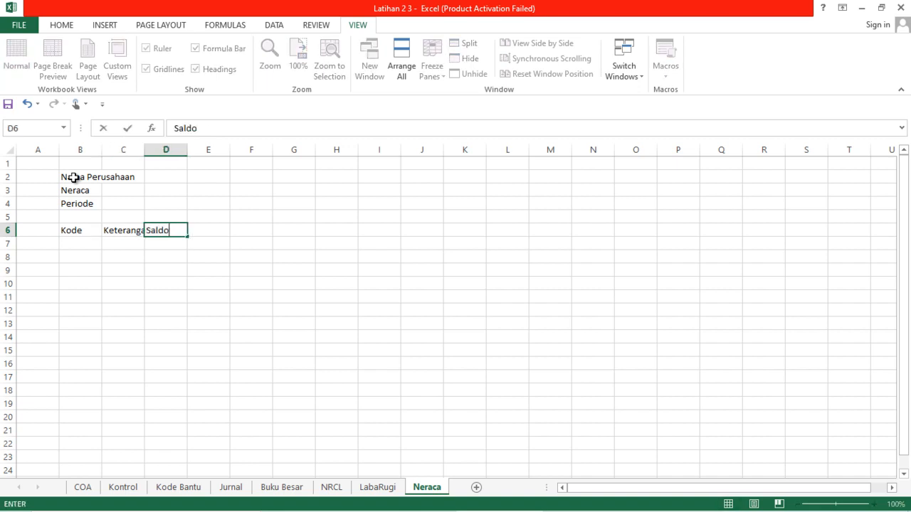
key("Return")
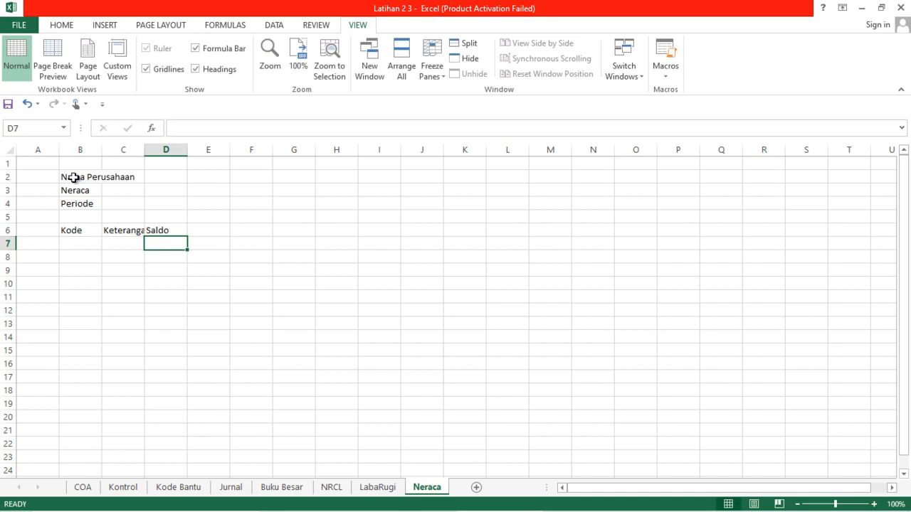
Link cell B7 of the Neraca sheet to the first account code in cell B8 of the NRCL sheet.
left_click(77, 245)
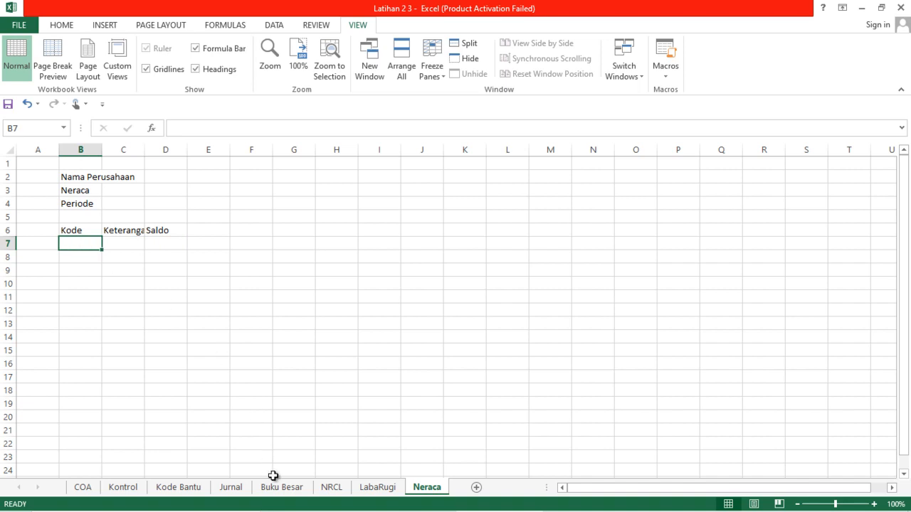
left_click(333, 488)
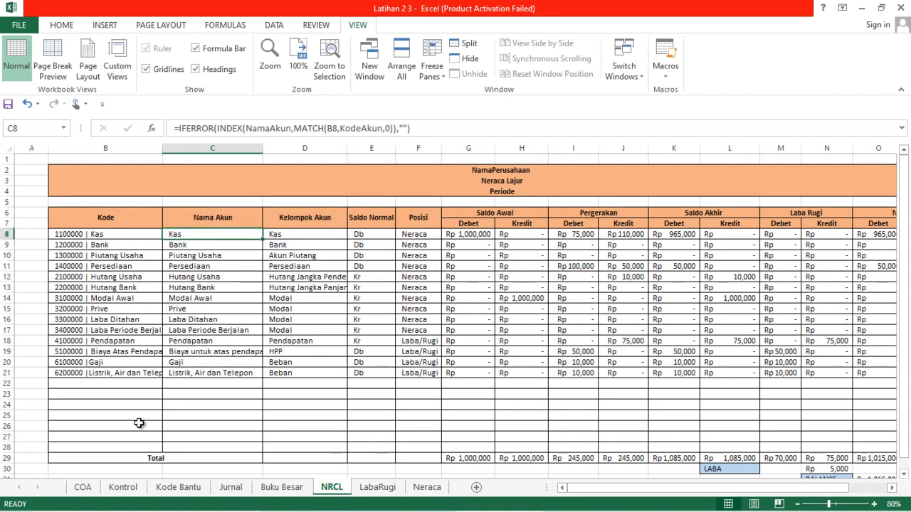
left_click(106, 236)
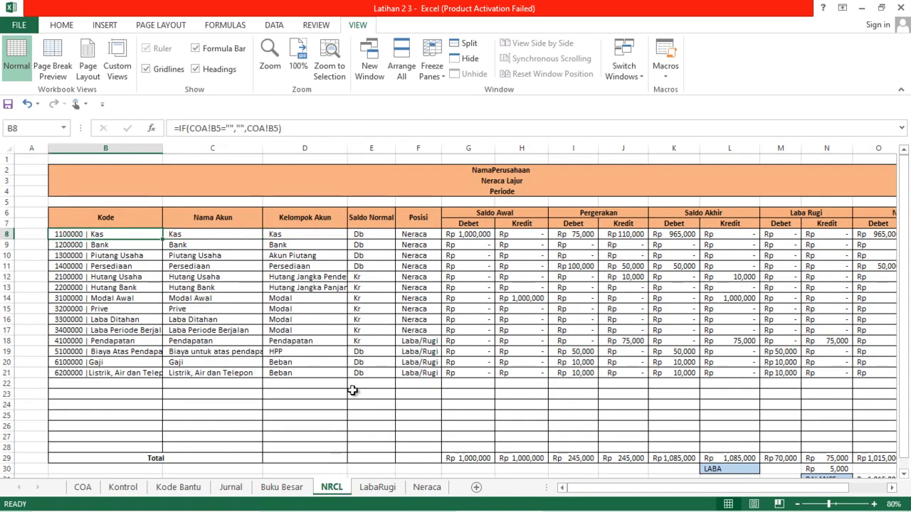
left_click(427, 488)
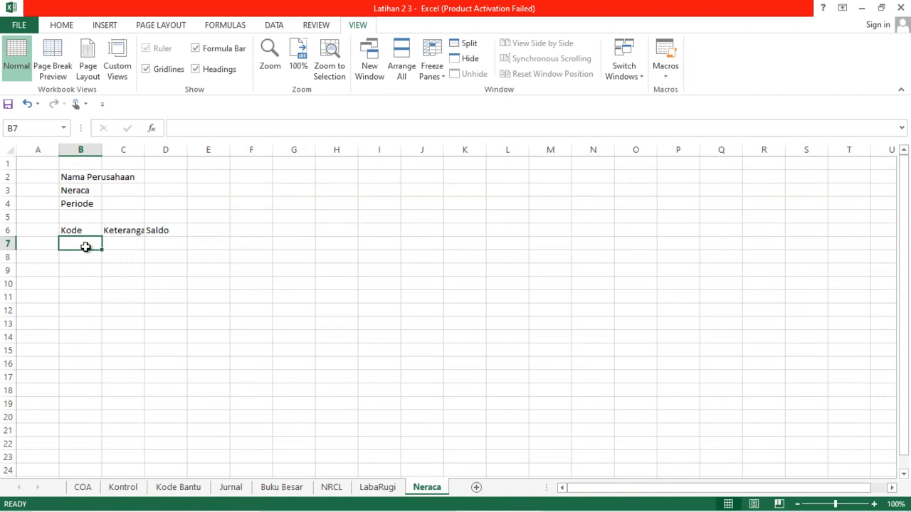
type("=")
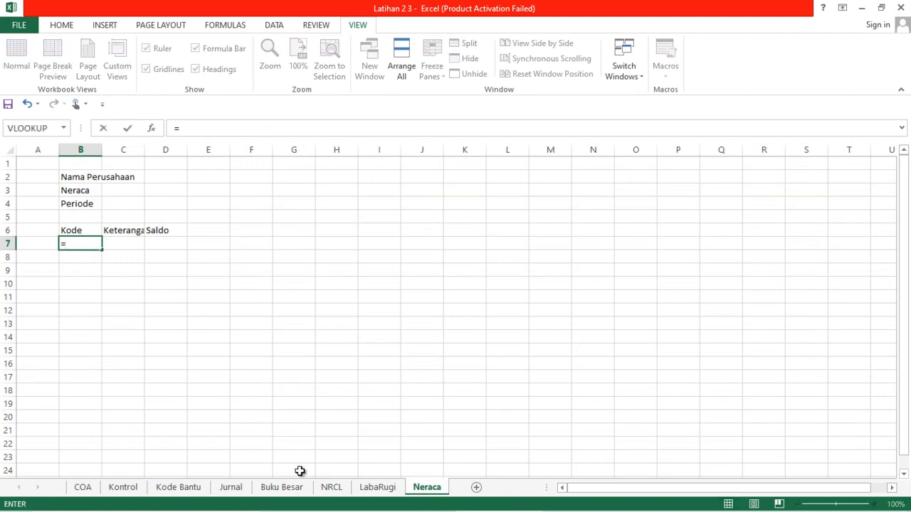
left_click(332, 488)
left_click(99, 235)
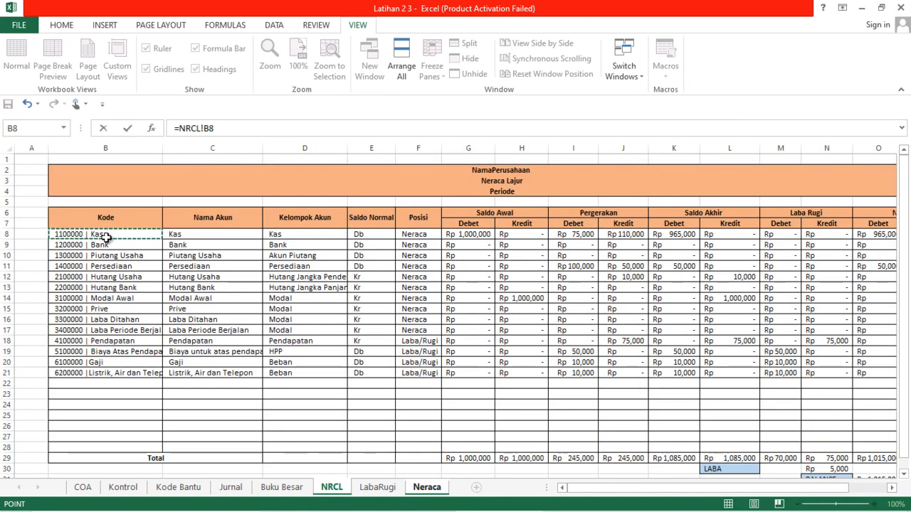
key("Return")
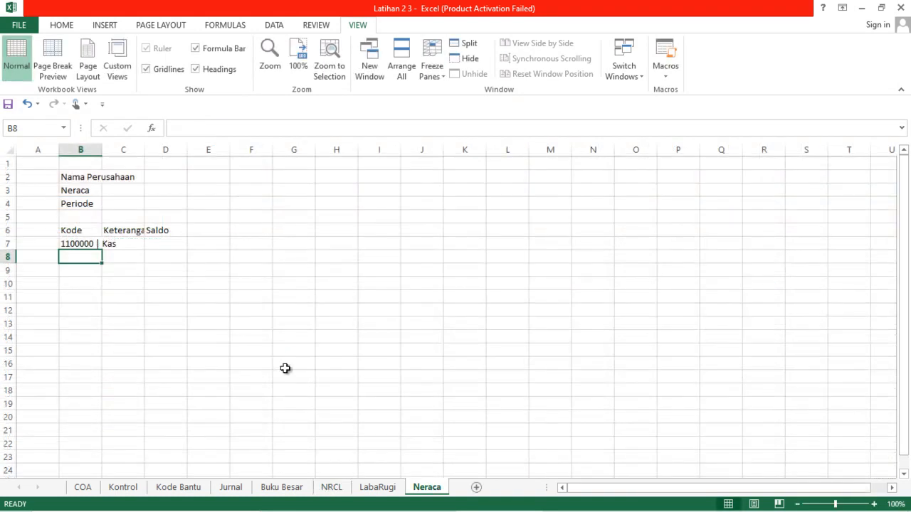
Clear cell B7 on the Neraca sheet and enter the reference =NRCL!B8 again.
left_click(88, 244)
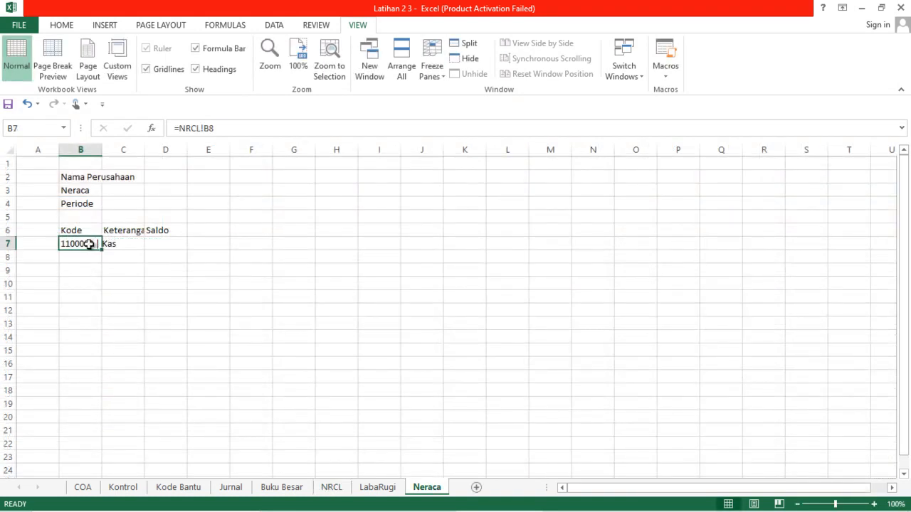
key("Delete")
type("=")
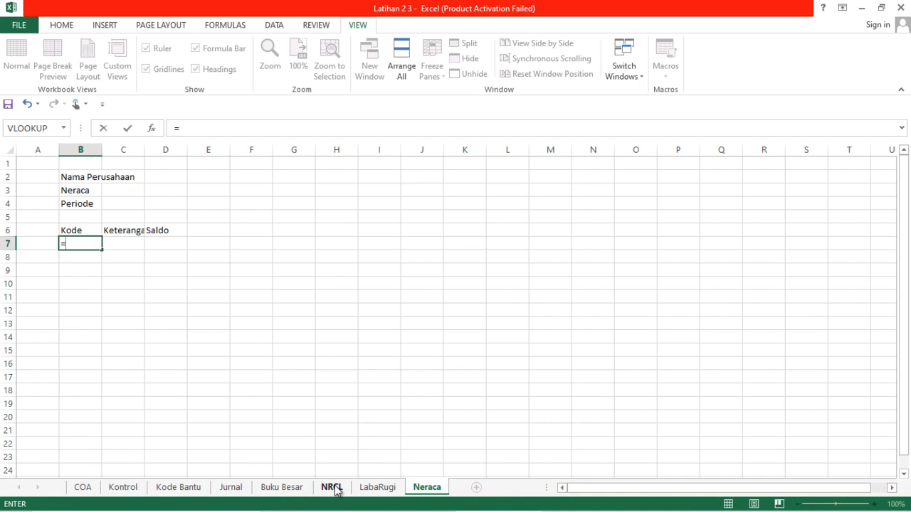
left_click(334, 488)
left_click(99, 234)
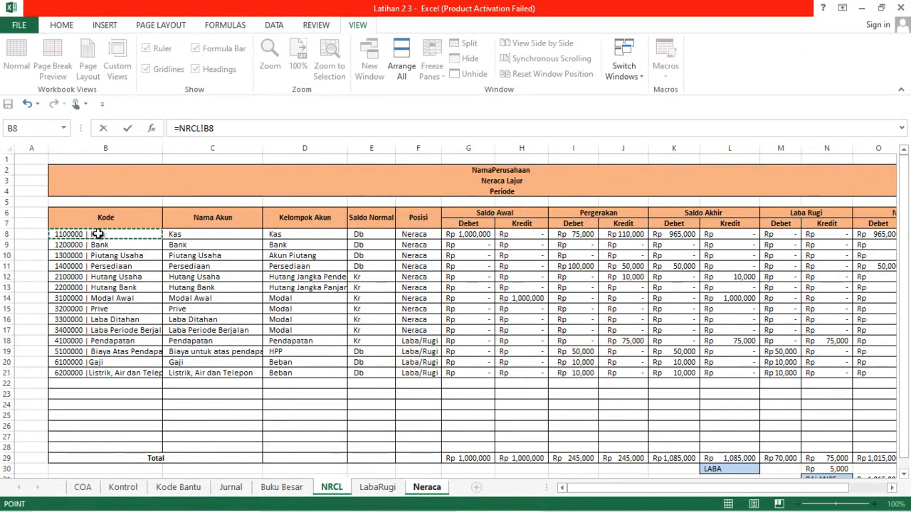
key("Return")
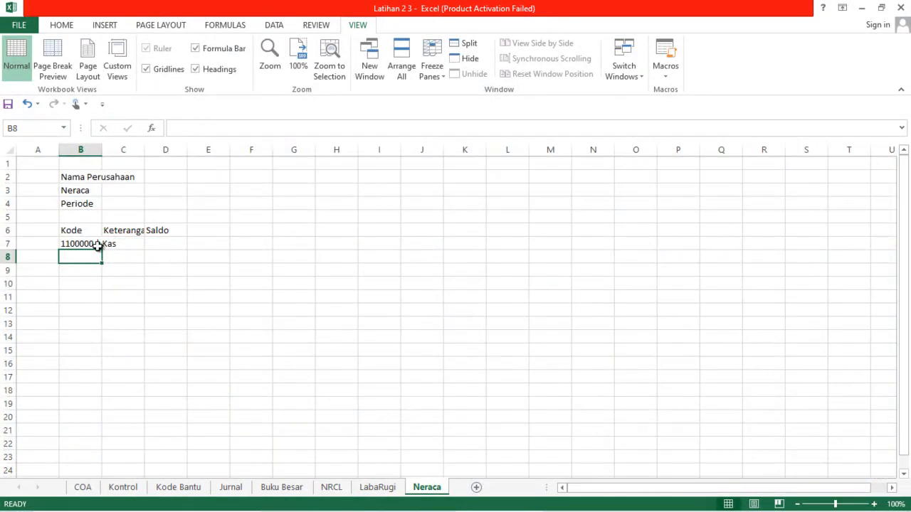
Copy the account code formula from cell B7 into cells B8 to B23.
left_click(91, 244)
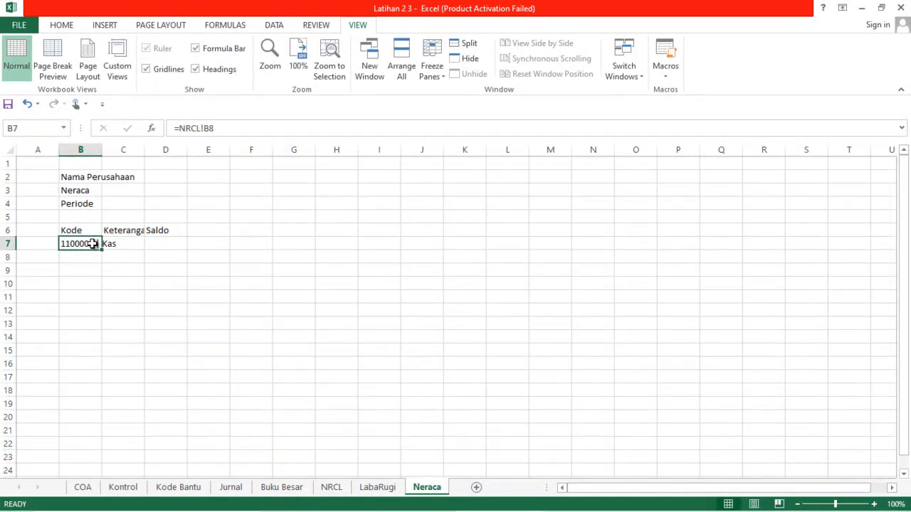
key("ctrl+c")
key("Down")
key("shift+Down")
key("shift+Down")
key("shift+Down")
key("shift+Down")
key("shift+Down")
key("shift+Down")
key("shift+Down")
key("shift+Down")
key("shift+Down")
key("shift+Down")
key("shift+Down")
key("shift+Down")
key("shift+Down")
key("shift+Down")
key("shift+Down")
key("ctrl+v")
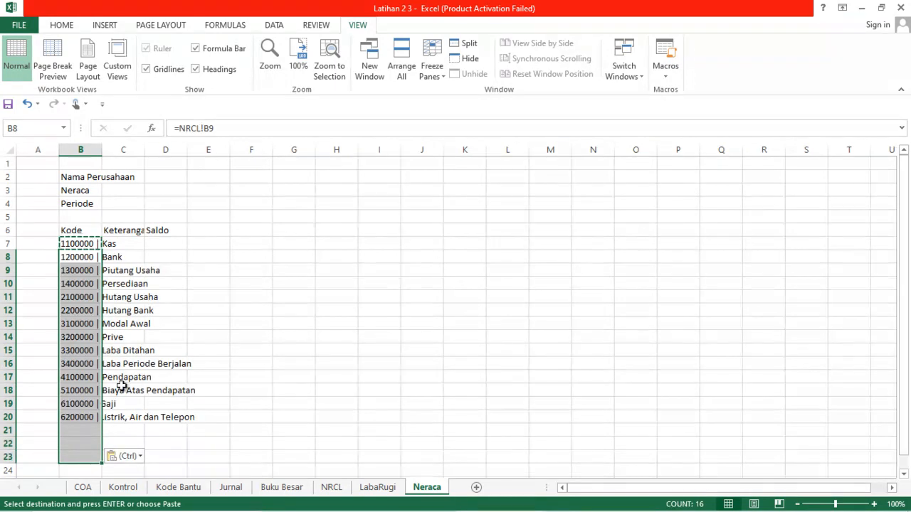
left_click(92, 444)
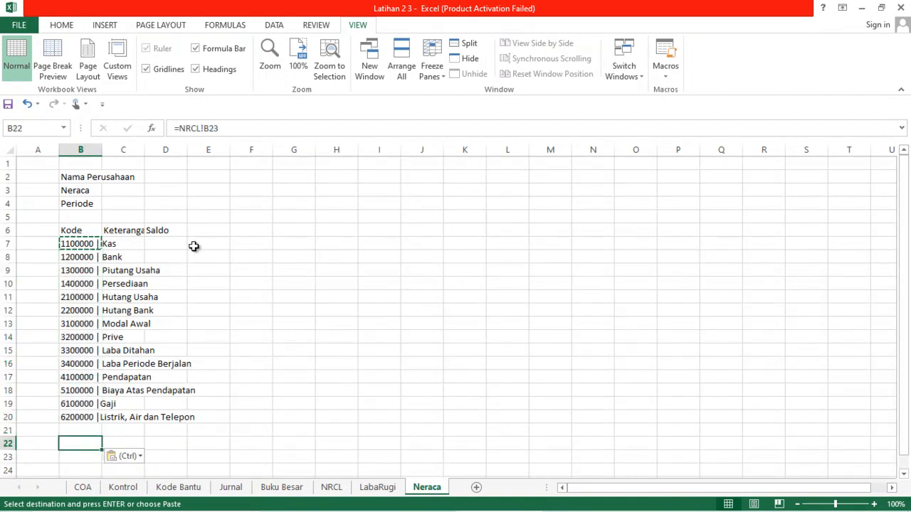
Autofit the widths of columns B and C to their contents.
double_click(104, 150)
left_click(266, 326)
scroll(240, 193, "down", 1)
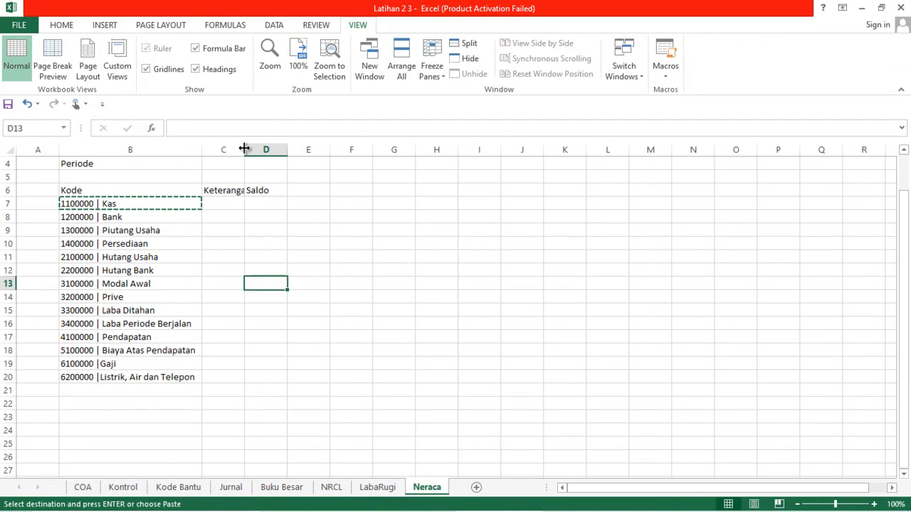
double_click(243, 149)
left_click(244, 296)
Copy the account name formula from cell C8 of the NRCL sheet into cell C7 of the Neraca sheet.
left_click(242, 205)
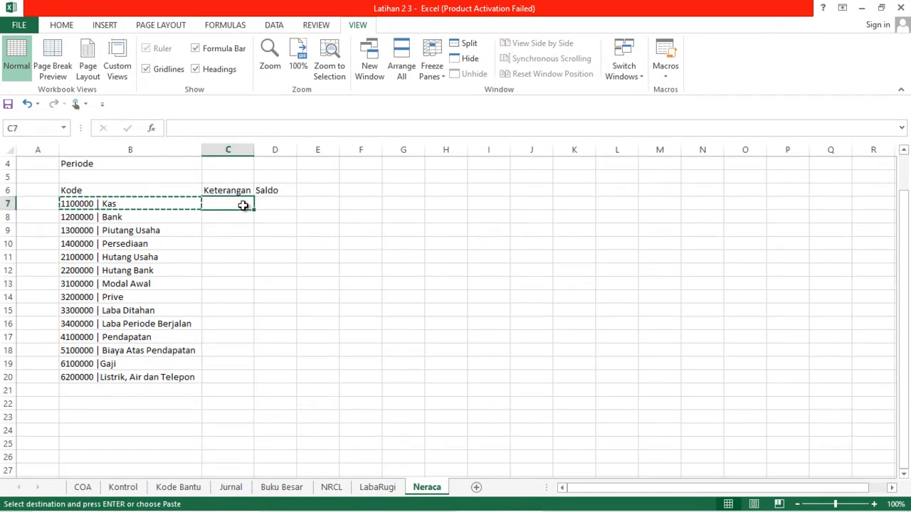
scroll(240, 242, "up", 1)
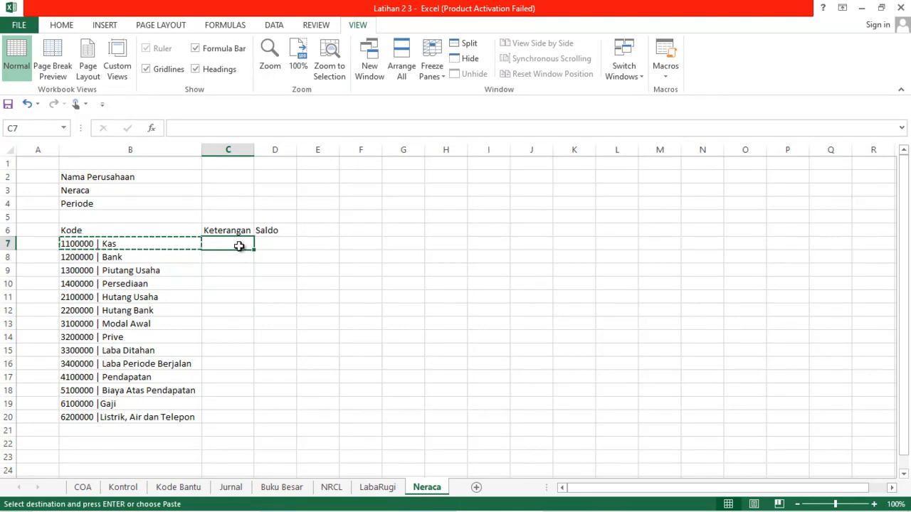
left_click(333, 487)
left_click(210, 235)
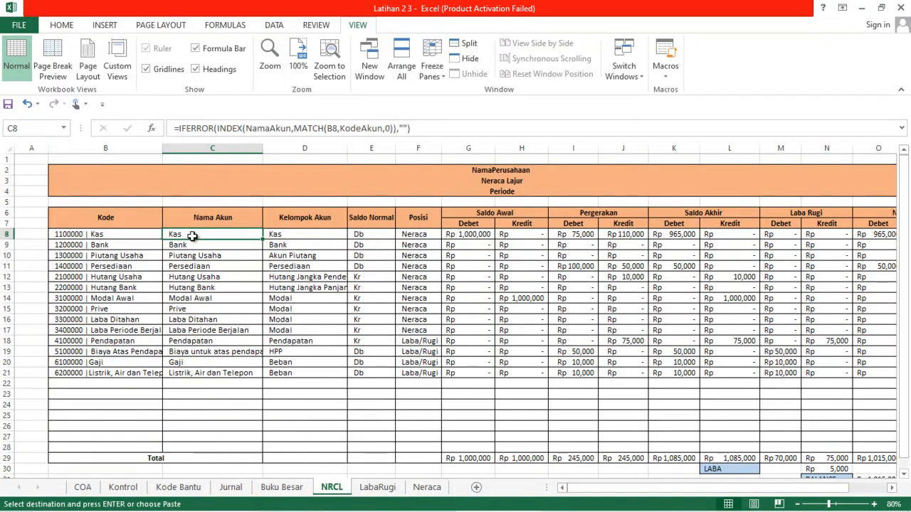
key("ctrl+c")
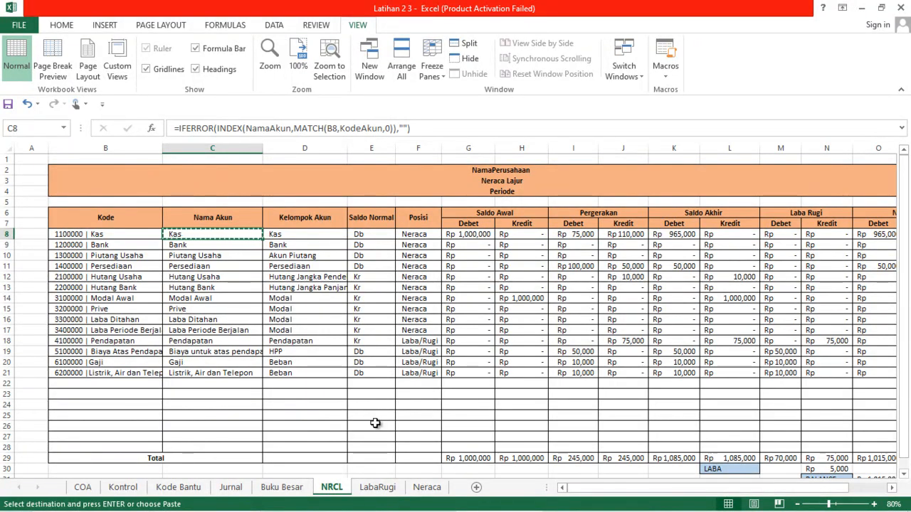
left_click(425, 488)
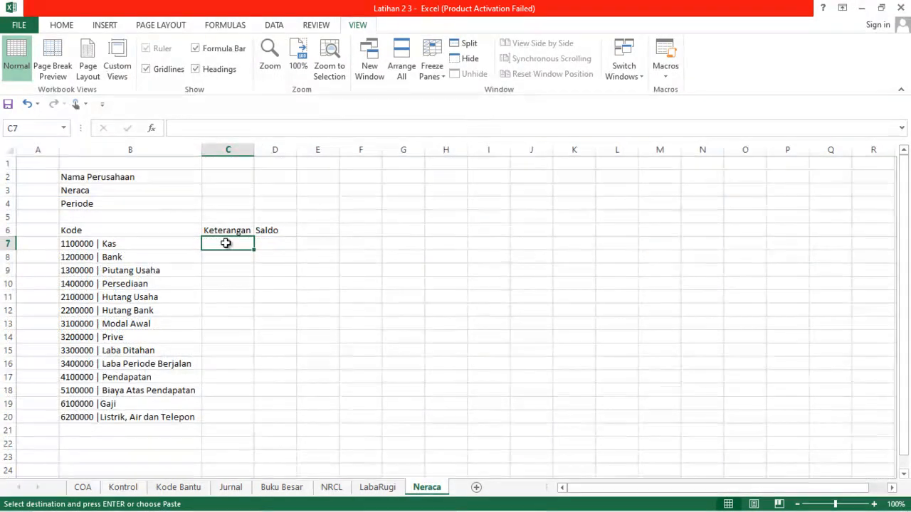
key("ctrl+v")
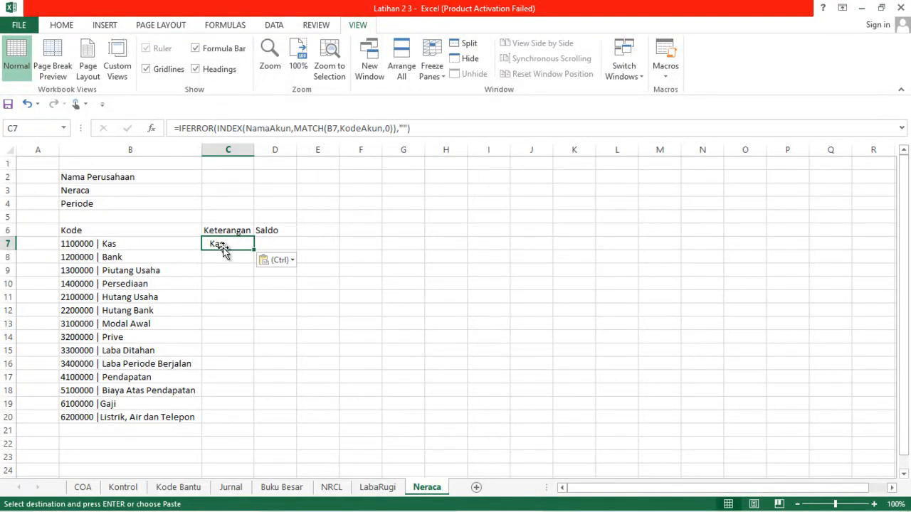
Fill the account name formula from C7 down to C23 and autofit the width of column C.
left_click_drag(254, 252, 255, 462)
scroll(278, 206, "down", 1)
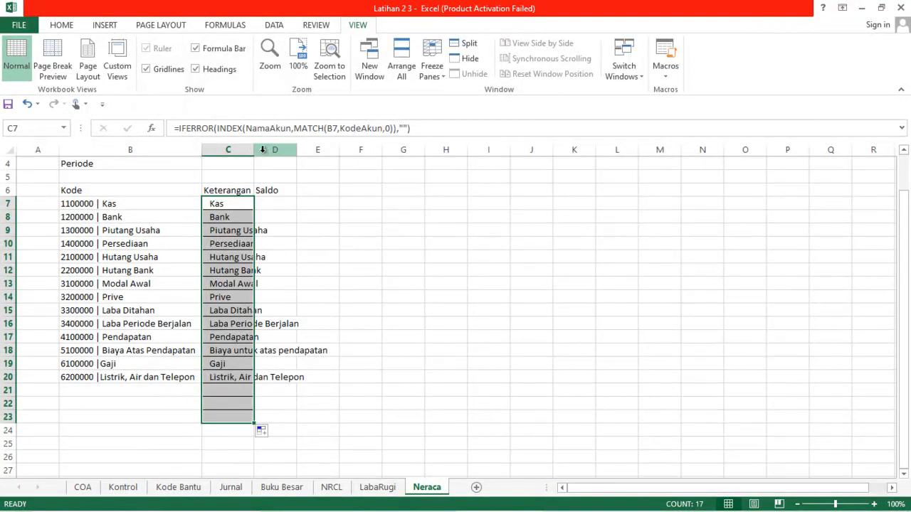
double_click(255, 149)
left_click(354, 285)
scroll(331, 305, "up", 1)
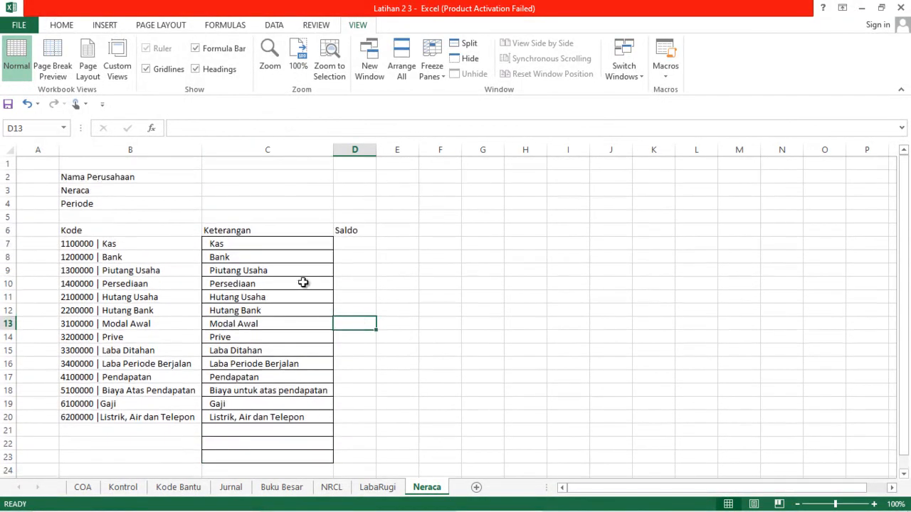
Remove all borders from column C of the Neraca sheet.
left_click(226, 150)
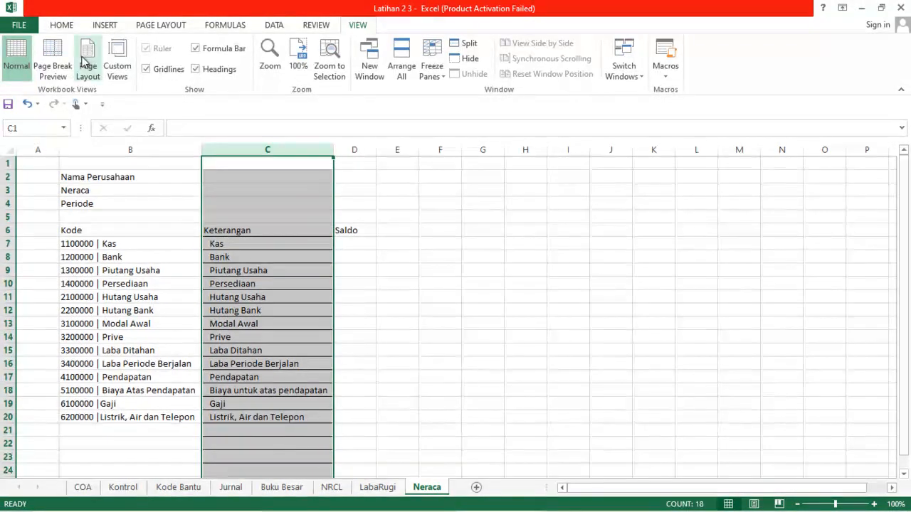
left_click(63, 27)
left_click(184, 69)
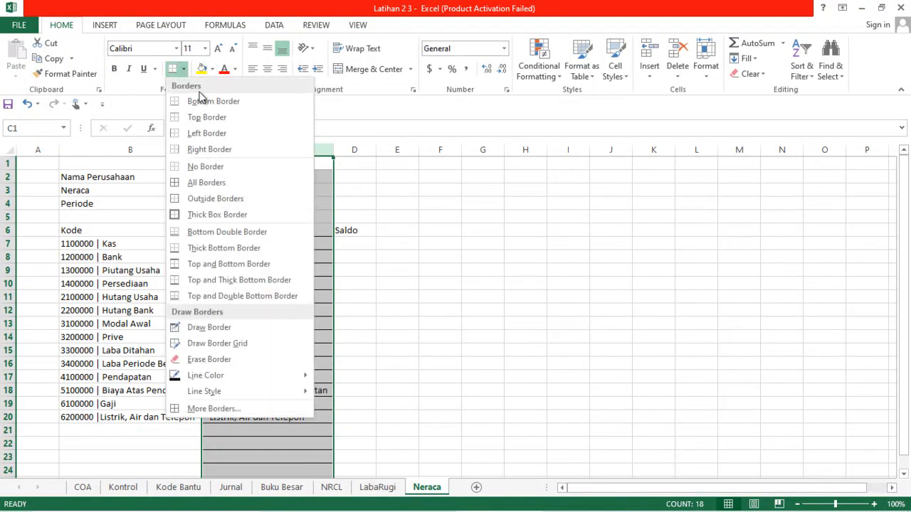
left_click(209, 168)
left_click(467, 362)
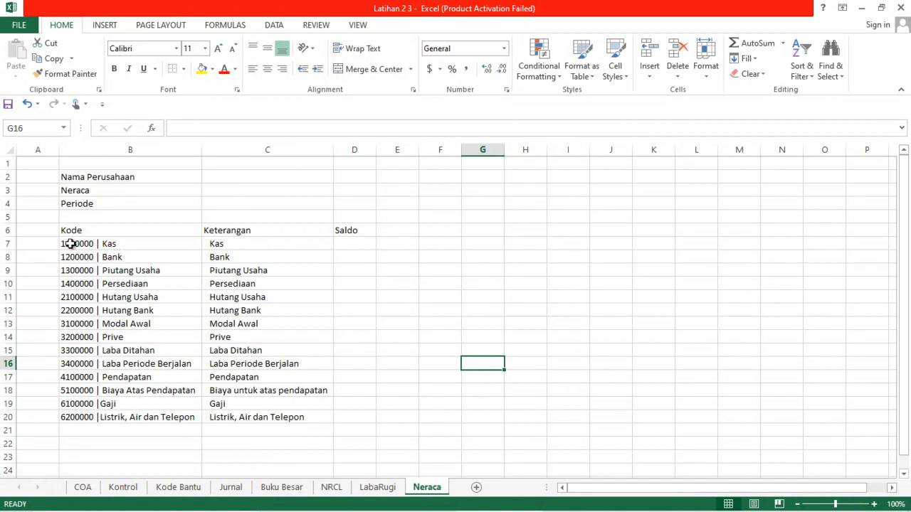
Insert a row above the Kas account and enter the bold heading ASET in cell B7.
right_click(11, 244)
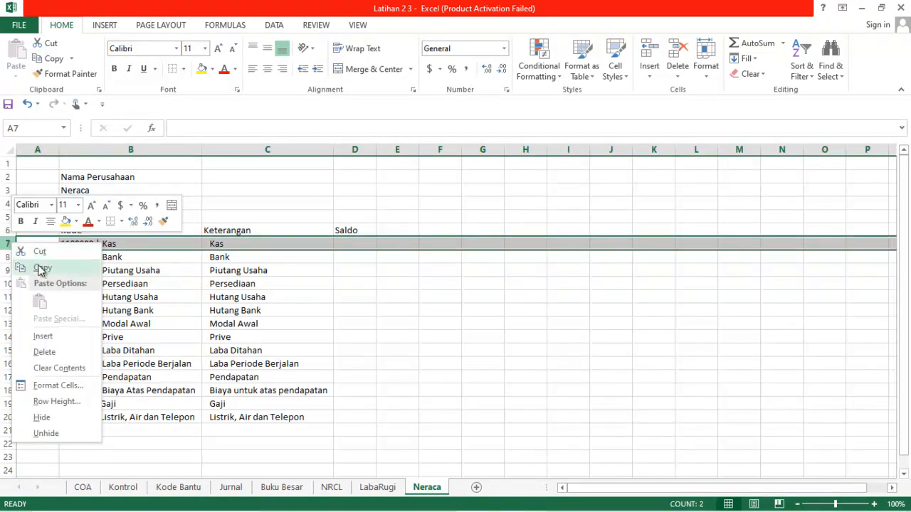
left_click(71, 336)
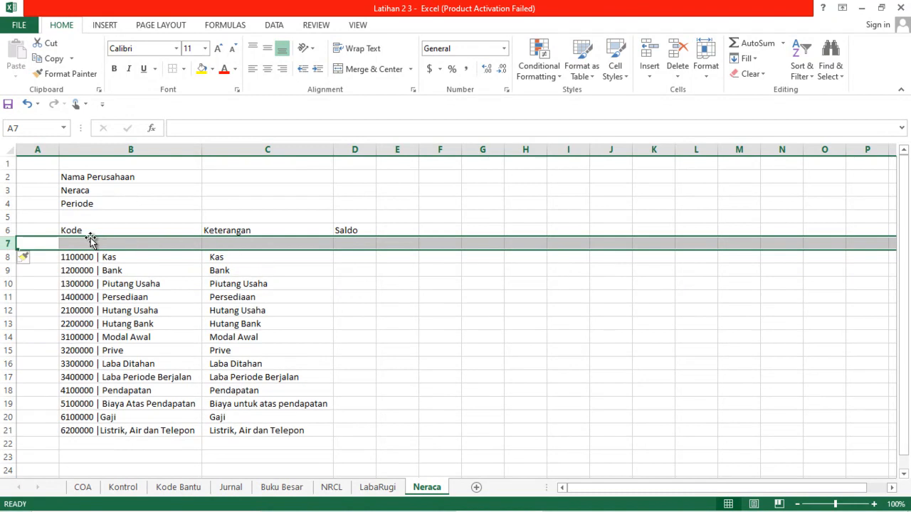
left_click(84, 245)
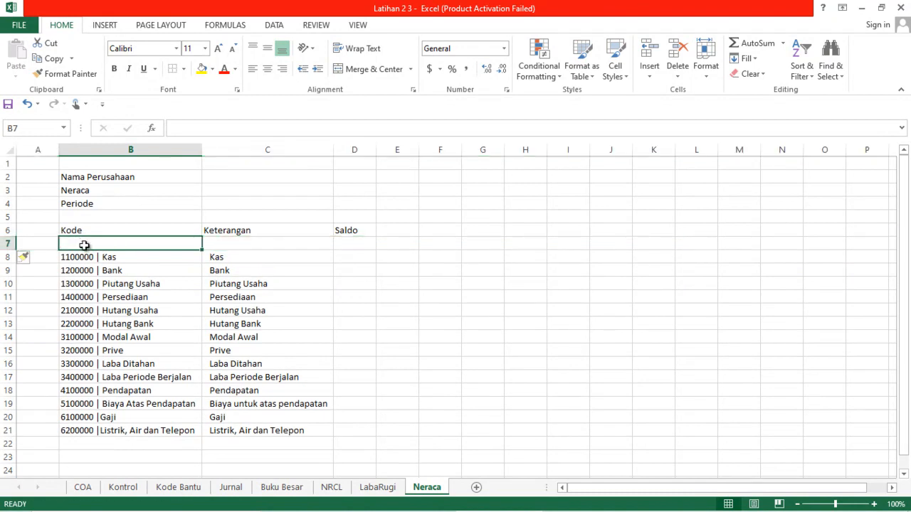
type("ASET")
key("Return")
left_click(84, 245)
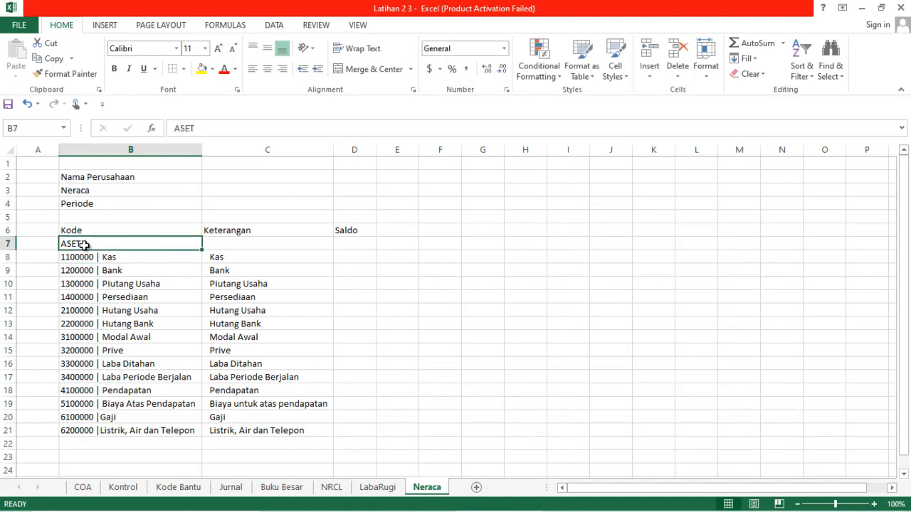
key("ctrl+b")
Insert two blank rows above the Hutang Usaha account, starting at row 12.
key("Down")
key("Down")
key("Down")
key("Down")
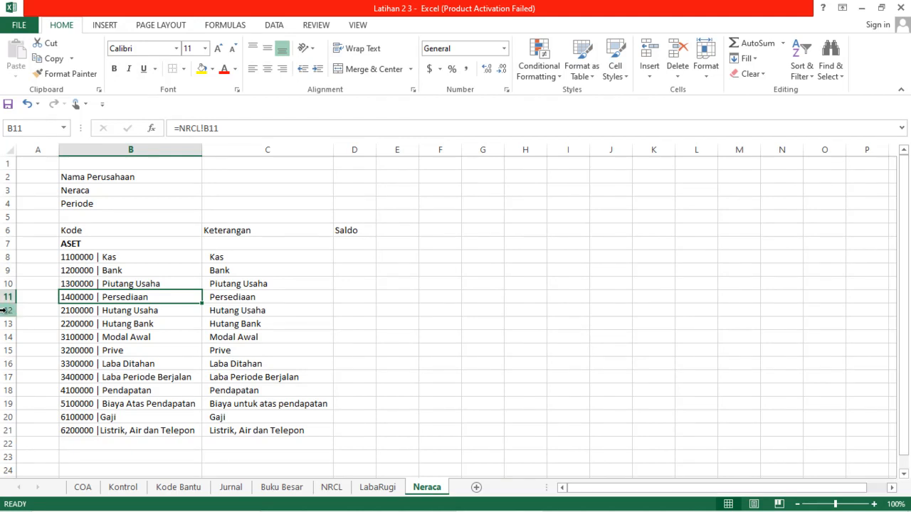
left_click(5, 311)
right_click(6, 310)
left_click(62, 205)
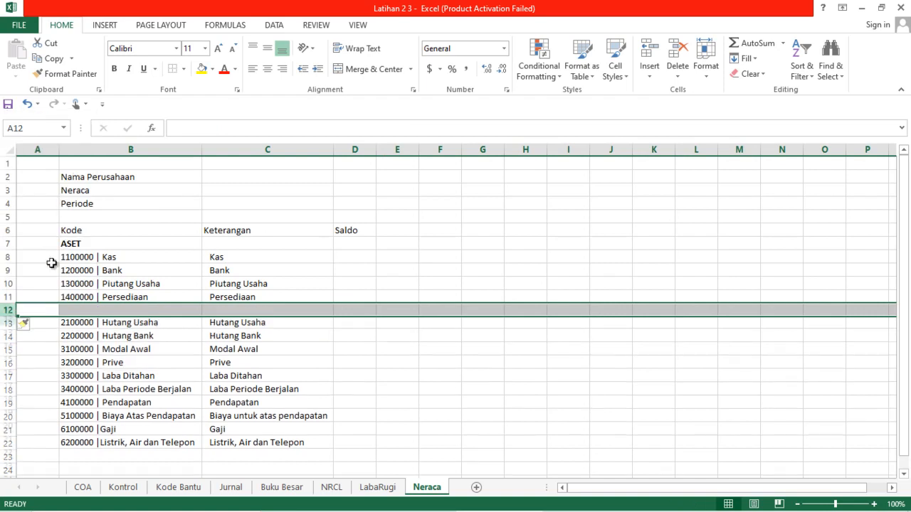
right_click(8, 307)
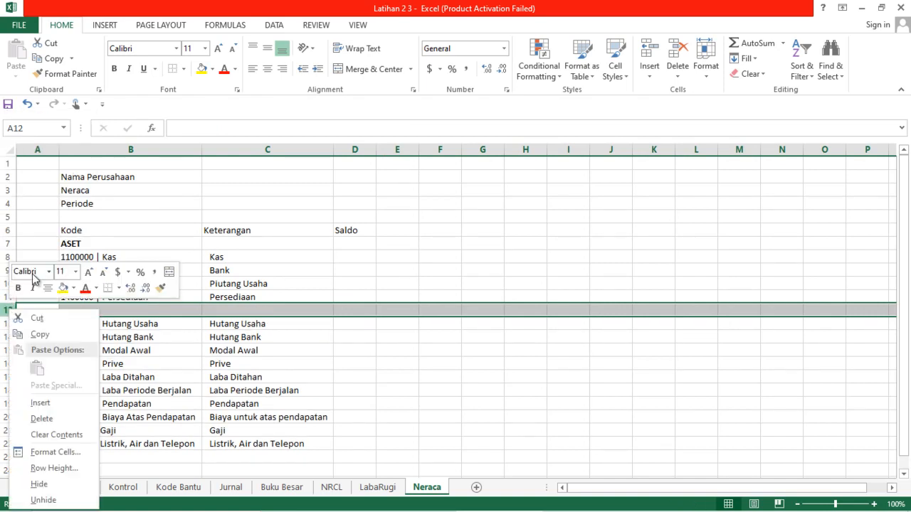
left_click(61, 407)
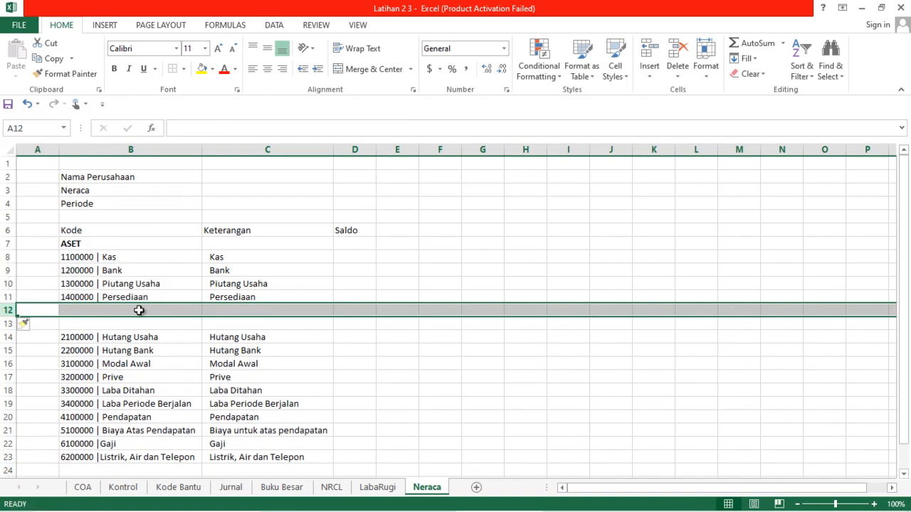
Enter the label Total Aset in cell B12 and make it bold.
left_click(91, 308)
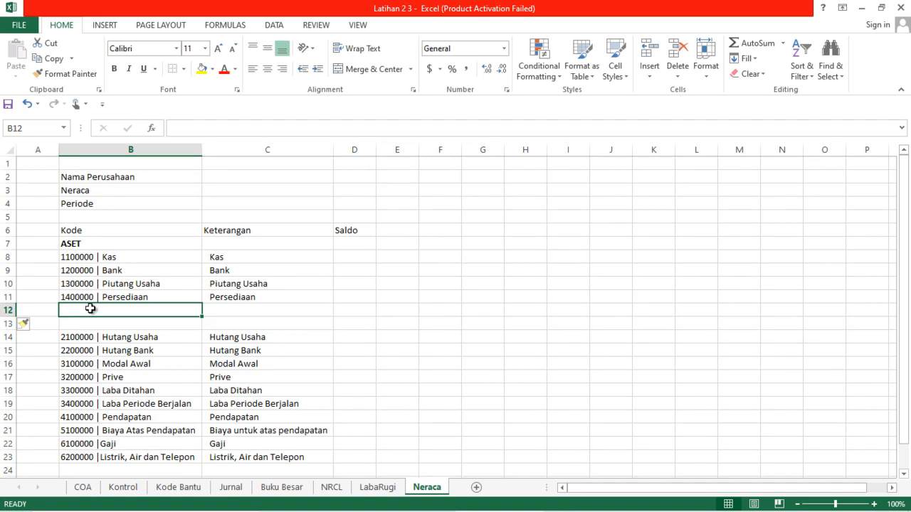
type("Total Aset")
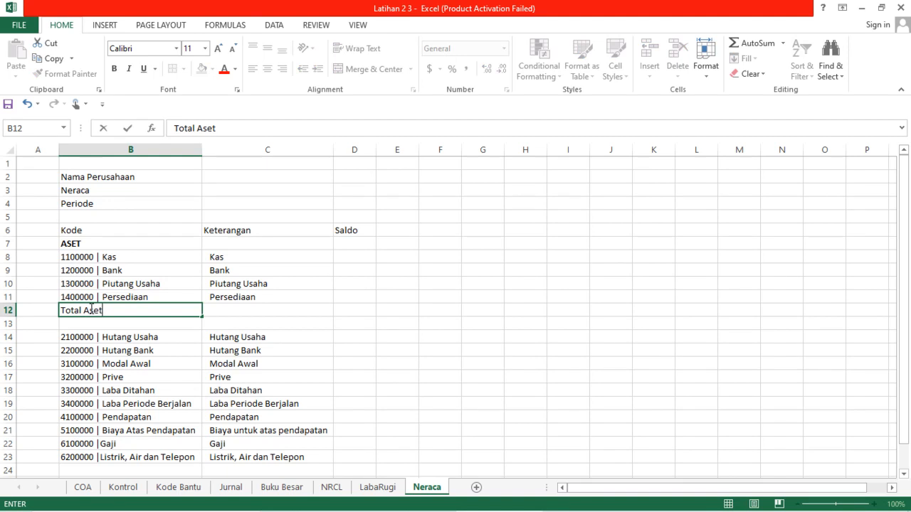
key("Return")
left_click(91, 308)
key("ctrl+b")
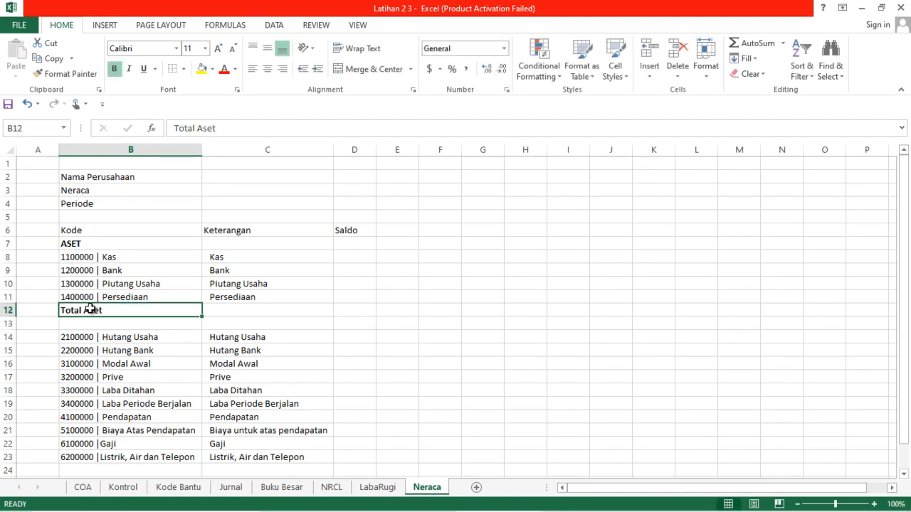
Enter the heading KEWAJIBAN in cell B13 and make it bold.
key("Down")
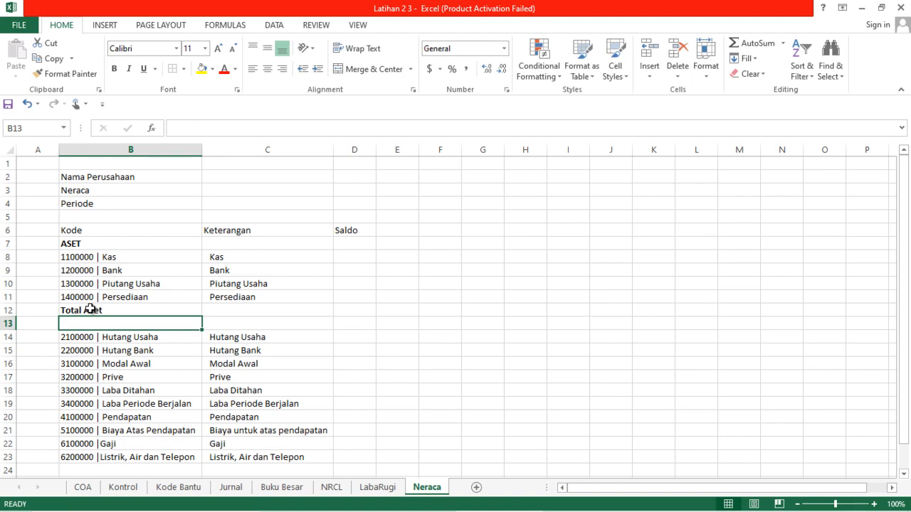
type("K")
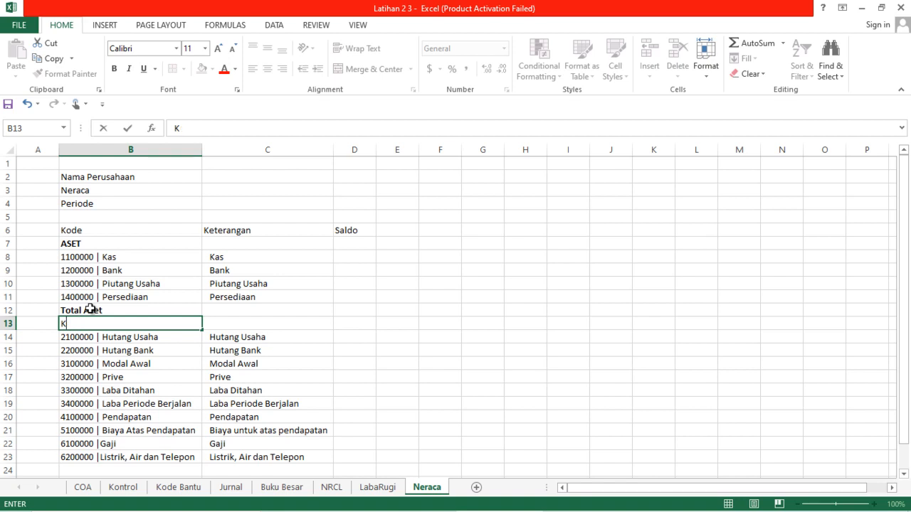
type("EWAJIBA")
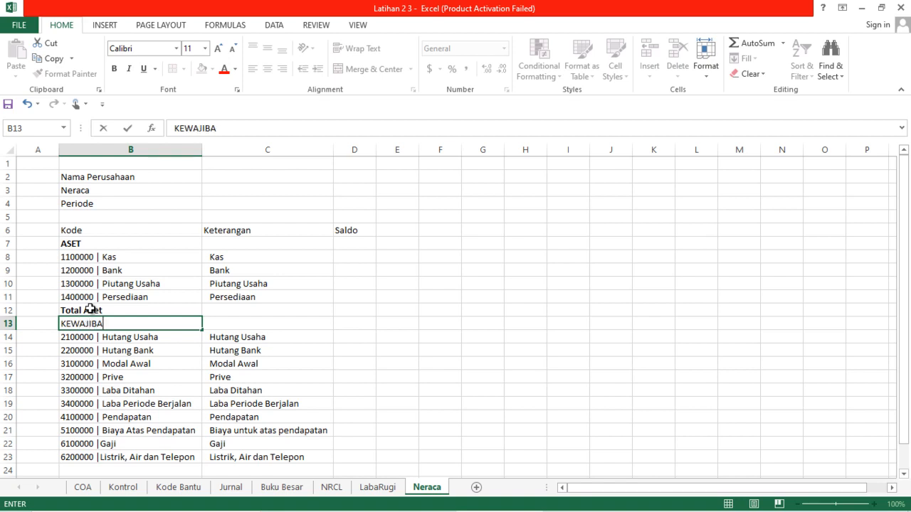
type("N")
key("Return")
key("Up")
key("ctrl+b")
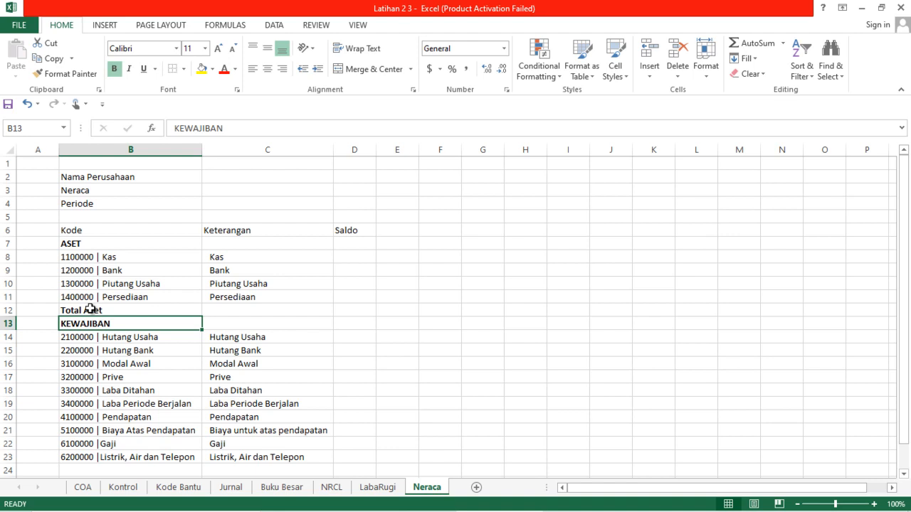
Insert two blank rows above the Modal Awal account, starting at row 16.
key("Down")
key("Down")
key("Down")
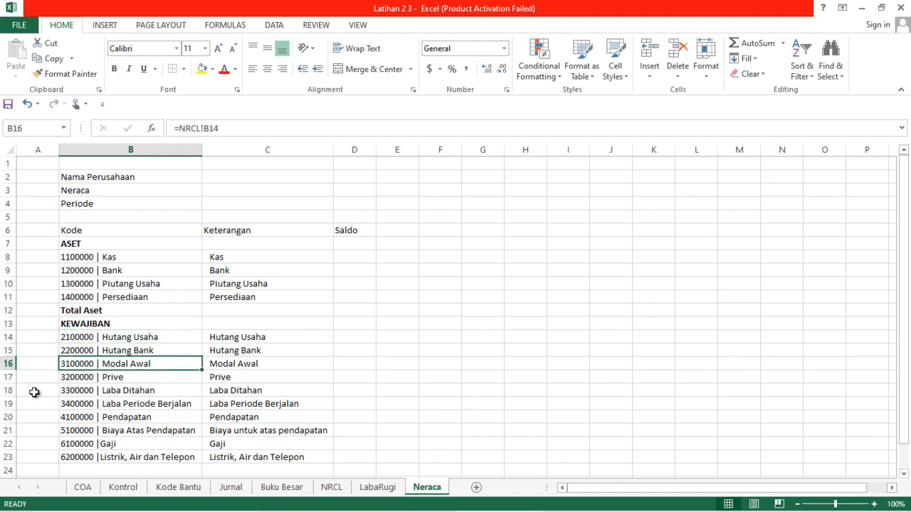
right_click(10, 366)
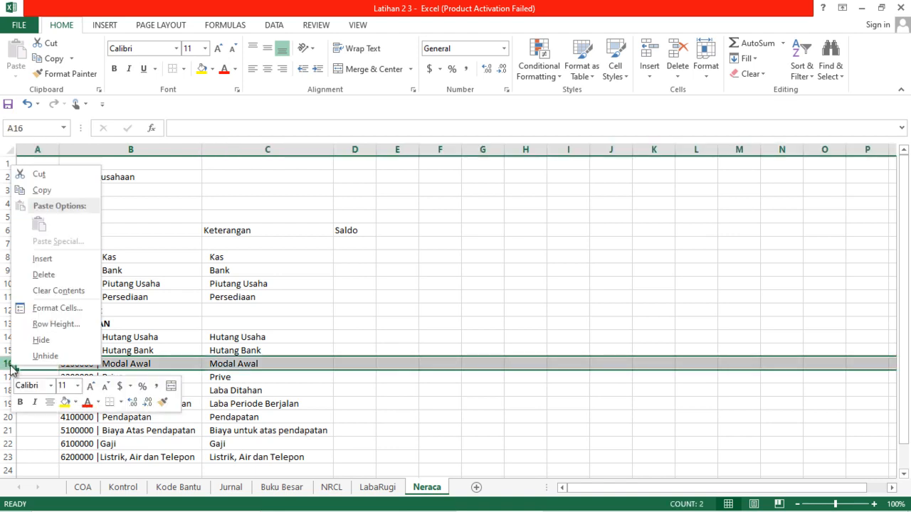
left_click(74, 260)
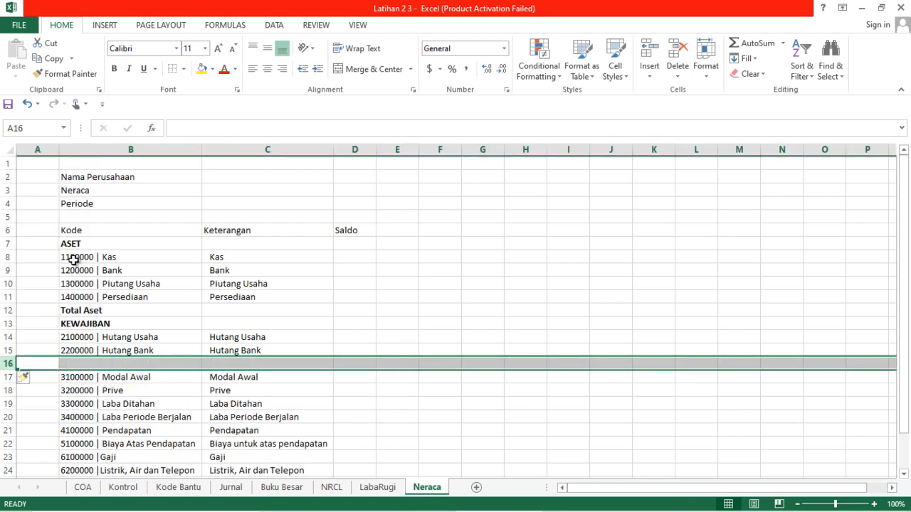
right_click(10, 364)
left_click(51, 256)
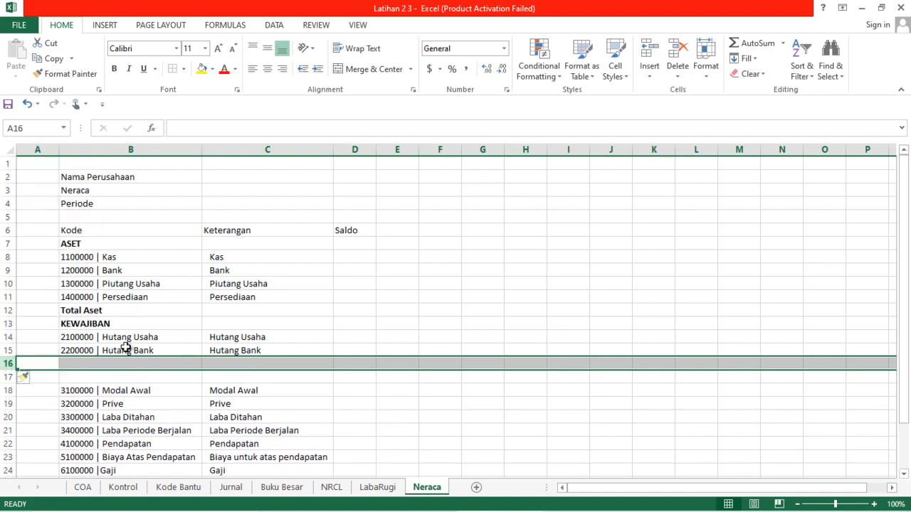
Enter the label Total Kewajiban in cell B16 and make it bold.
left_click(84, 365)
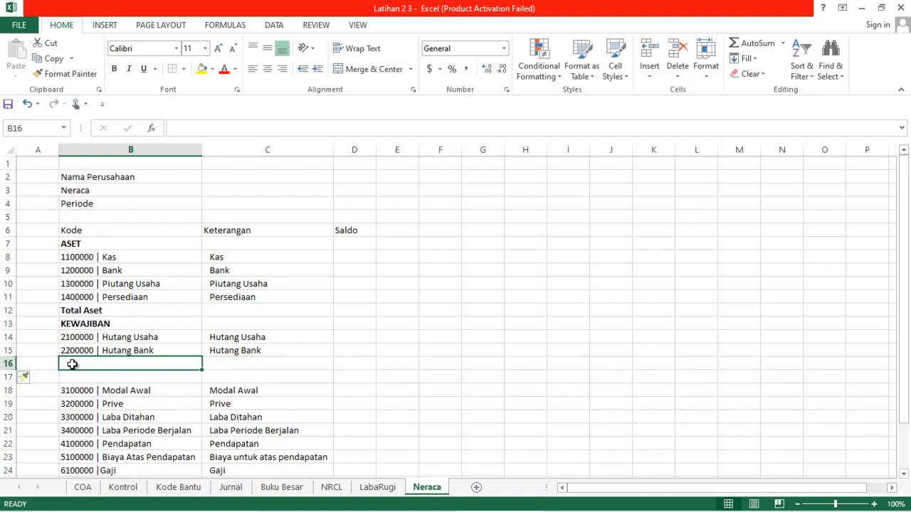
type("Total Kewajiba")
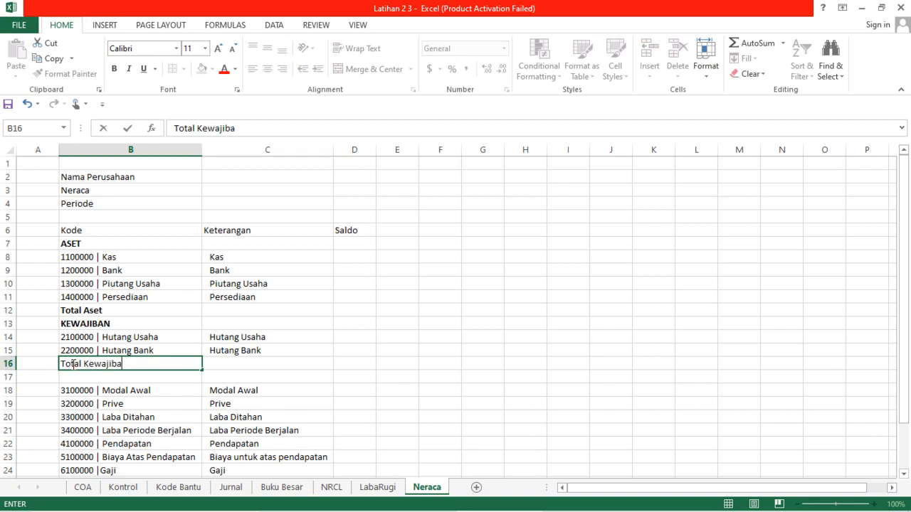
type("n")
key("ctrl+Return")
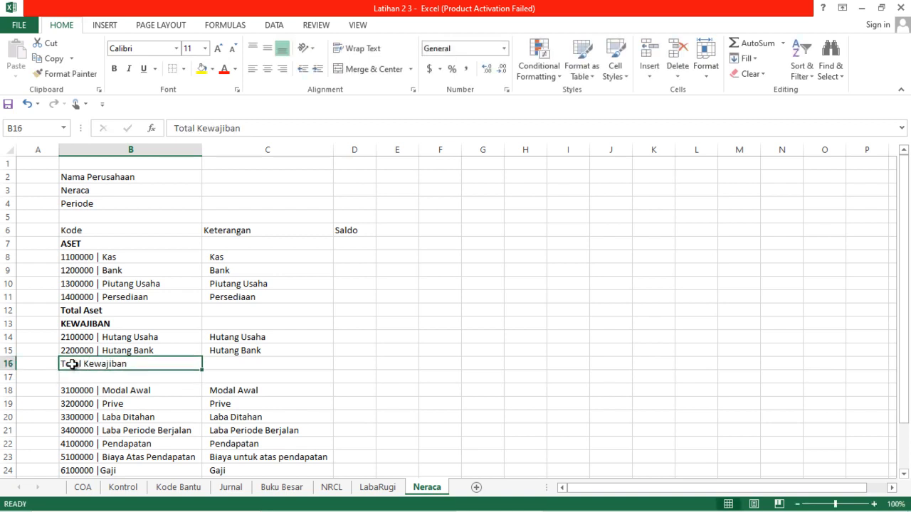
key("ctrl+b")
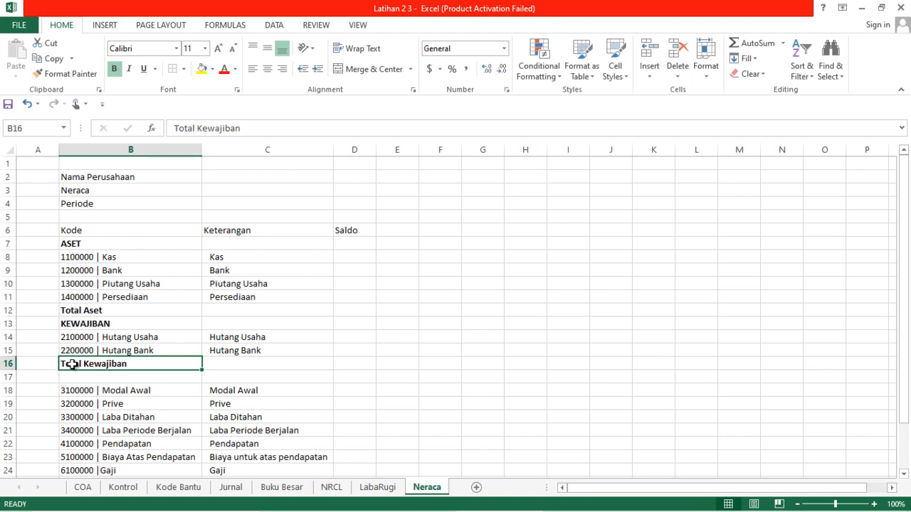
key("Down")
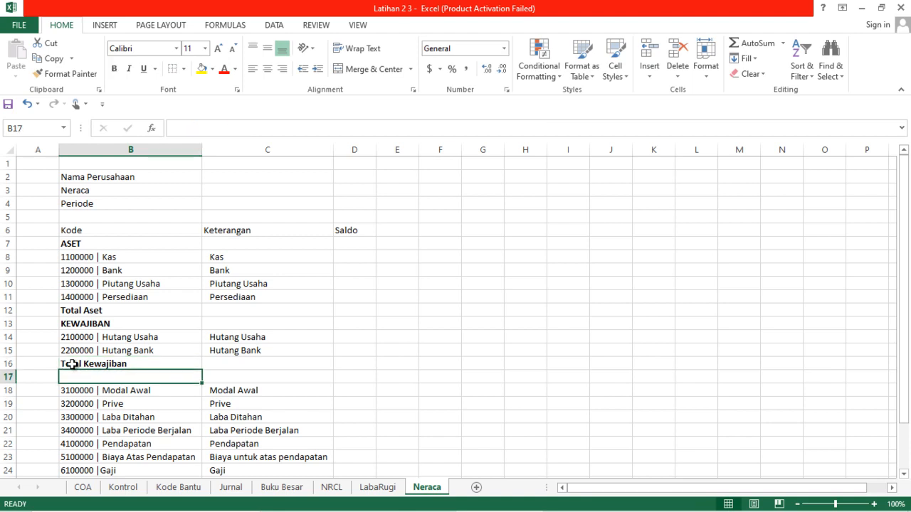
Enter the heading Modal in cell B17 and make it bold.
type("Mo")
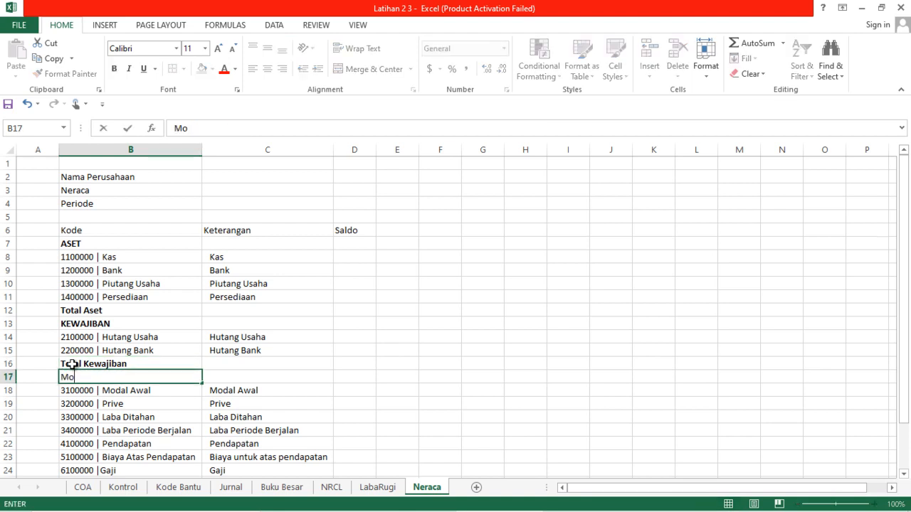
type("dal")
key("Return")
key("Up")
key("ctrl+b")
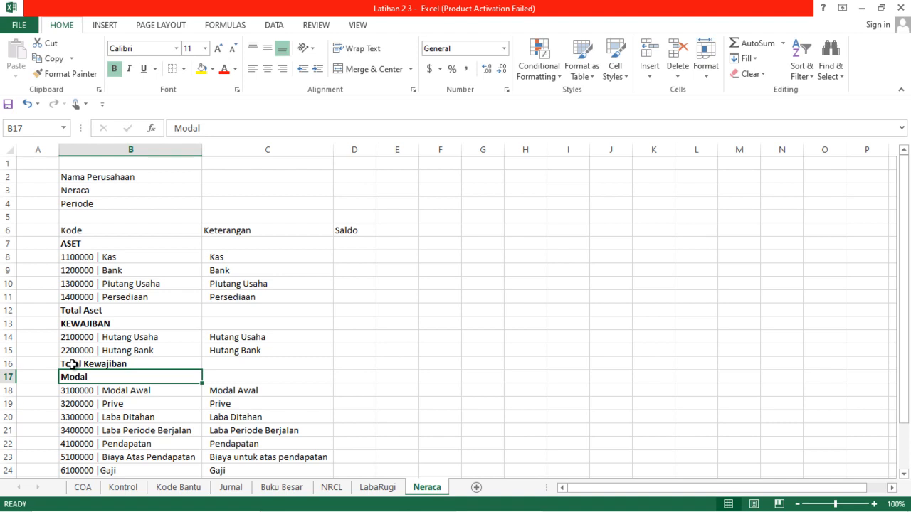
Enter the label Total Modal in cell B26, below the last account, and make it bold.
key("Down")
key("Down")
key("Down")
key("Down")
key("Down")
key("Down")
key("Down")
key("Down")
key("Down")
key("Down")
key("Up")
type("T")
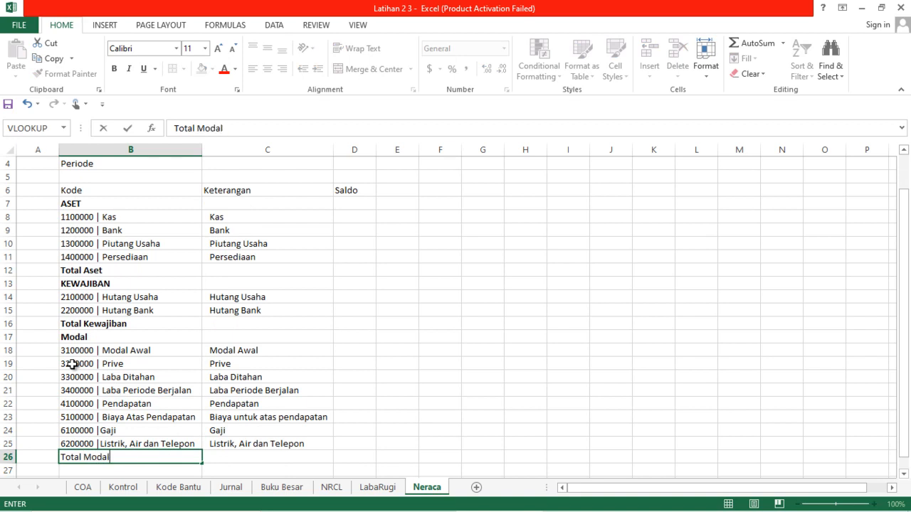
key("Return")
key("Up")
key("ctrl+b")
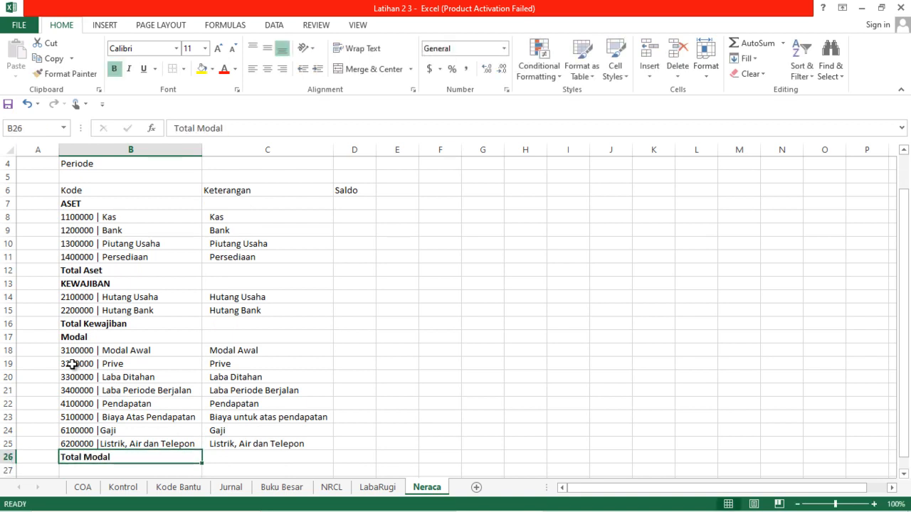
Replace the content of cell B27 with the label Total Kewajiban dan Modal and make it bold.
key("Down")
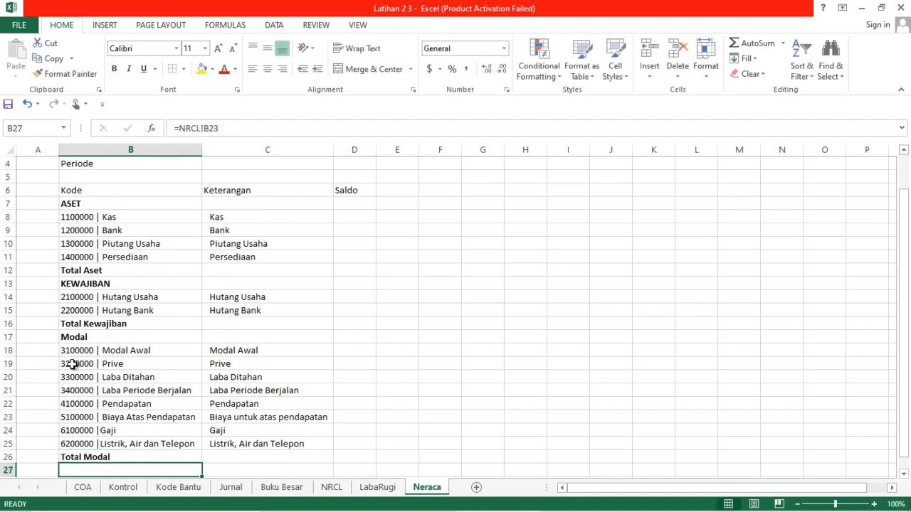
type("T")
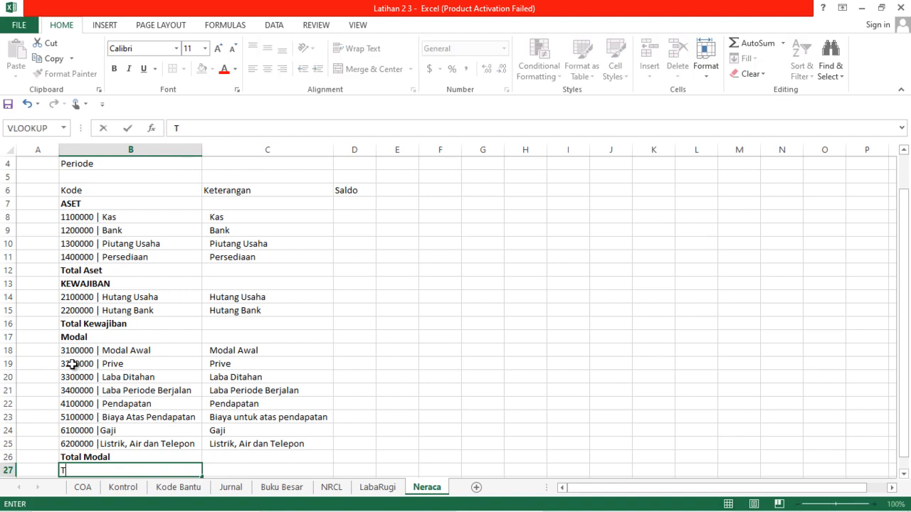
type("otal Kewajiban dan Modal")
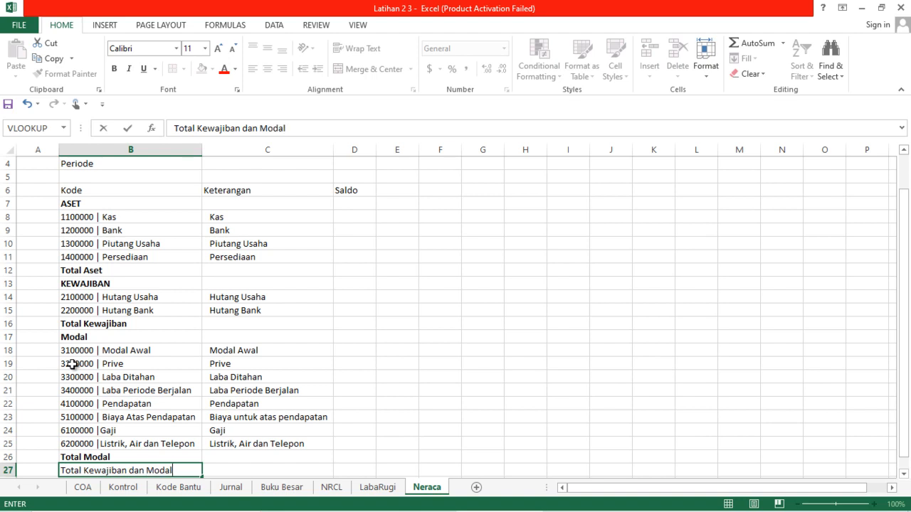
key("Return")
key("Up")
key("ctrl+b")
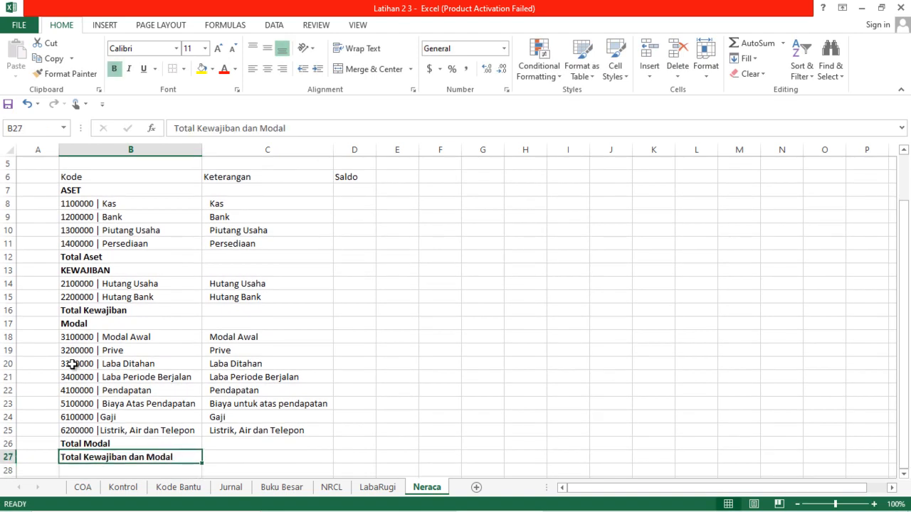
Merge and center each of the title lines Nama Perusahaan, Neraca and Periode across columns B to D.
scroll(99, 320, "up", 2)
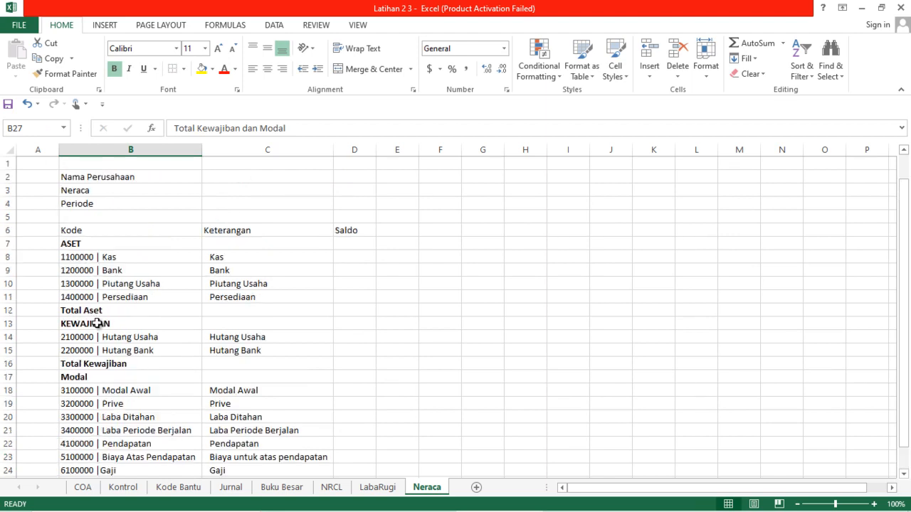
left_click_drag(67, 178, 373, 178)
left_click(372, 69)
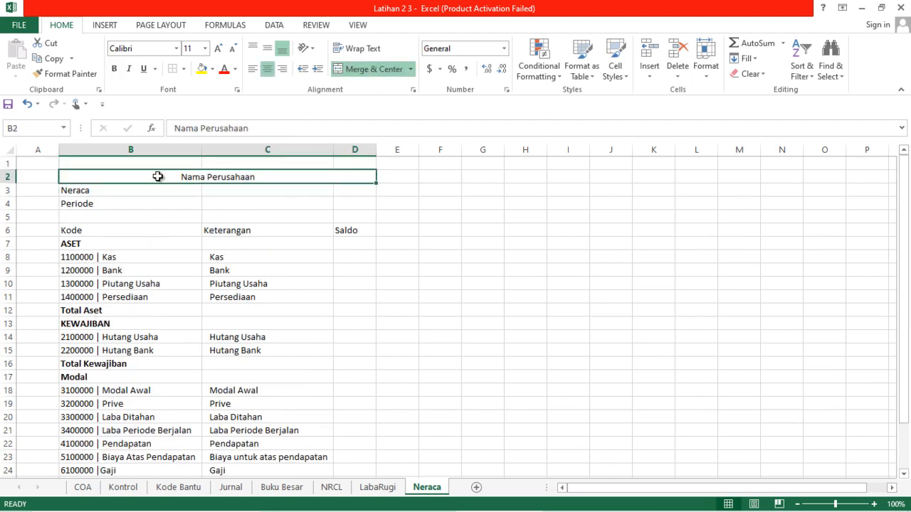
left_click(148, 187)
key("shift+Right")
key("shift+Right")
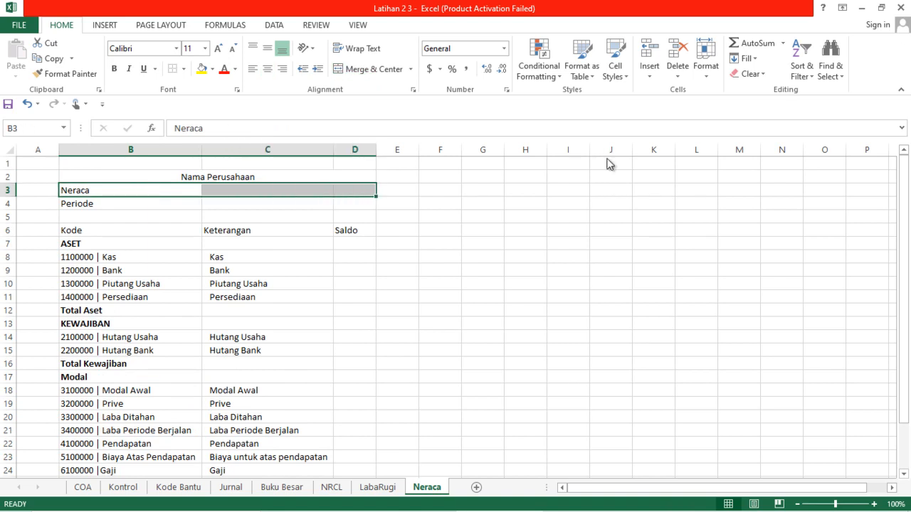
left_click(349, 69)
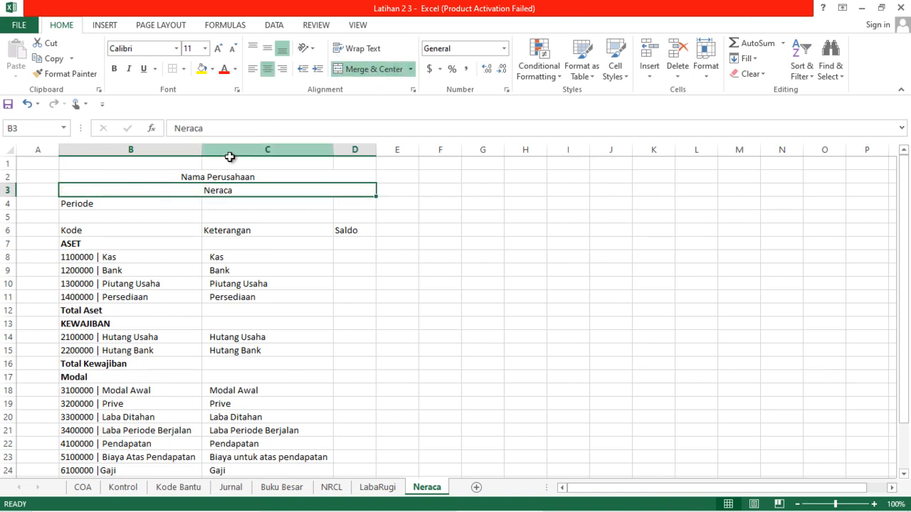
left_click(109, 203)
key("shift+Right")
key("shift+Right")
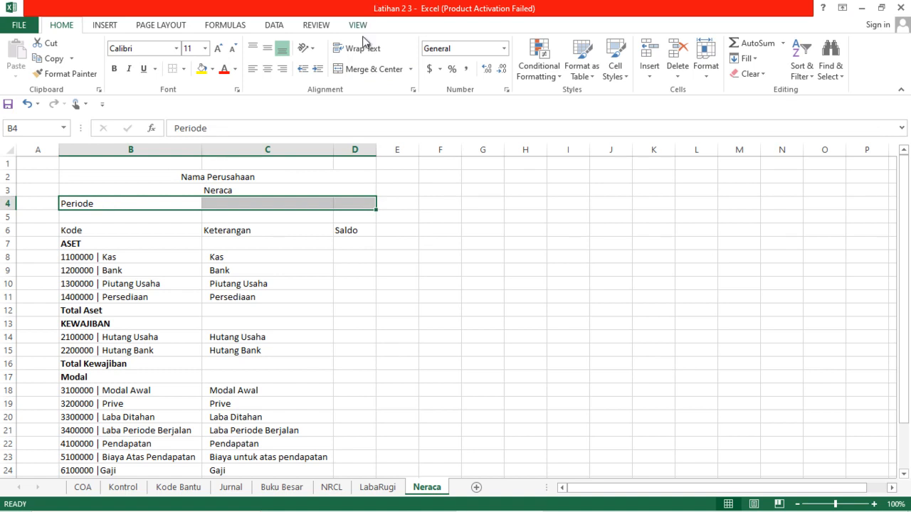
left_click(348, 69)
Give the title block B2:D4 a light orange fill and a Top and Bottom Border.
left_click_drag(211, 177, 209, 203)
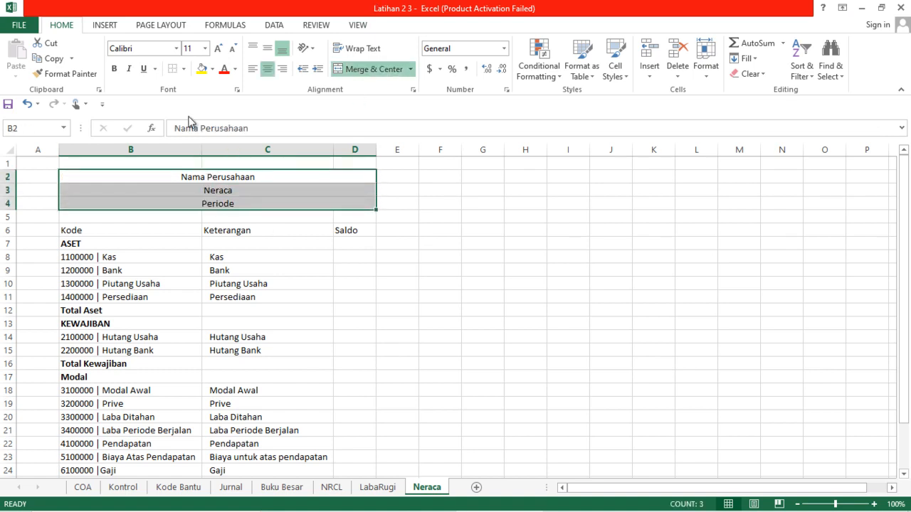
left_click(213, 70)
left_click(258, 127)
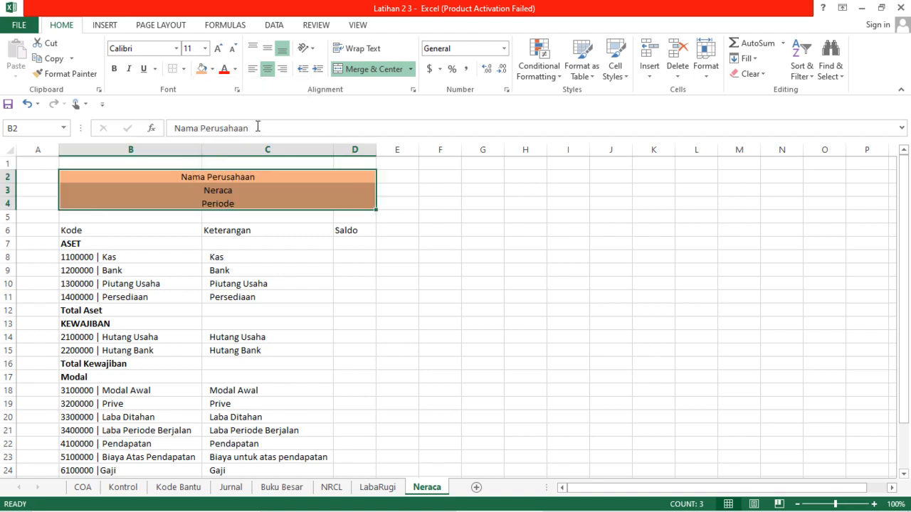
left_click(183, 69)
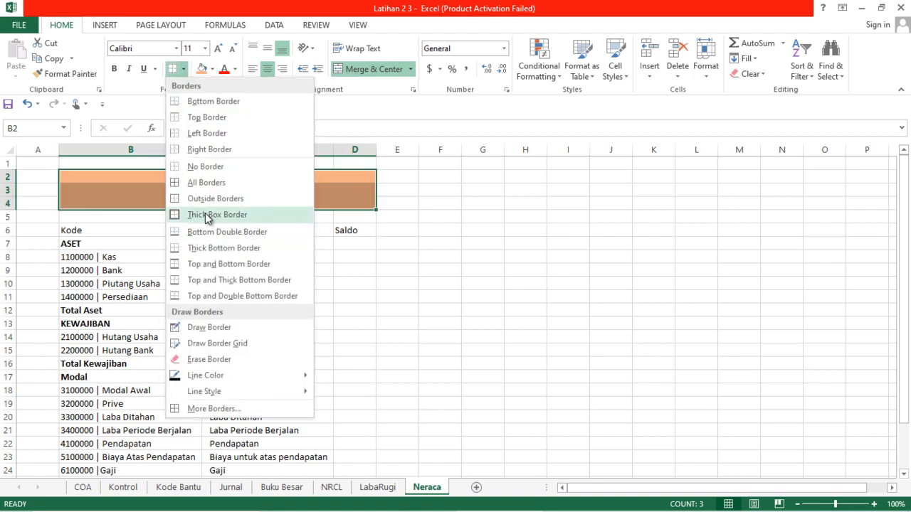
left_click(207, 262)
left_click(393, 280)
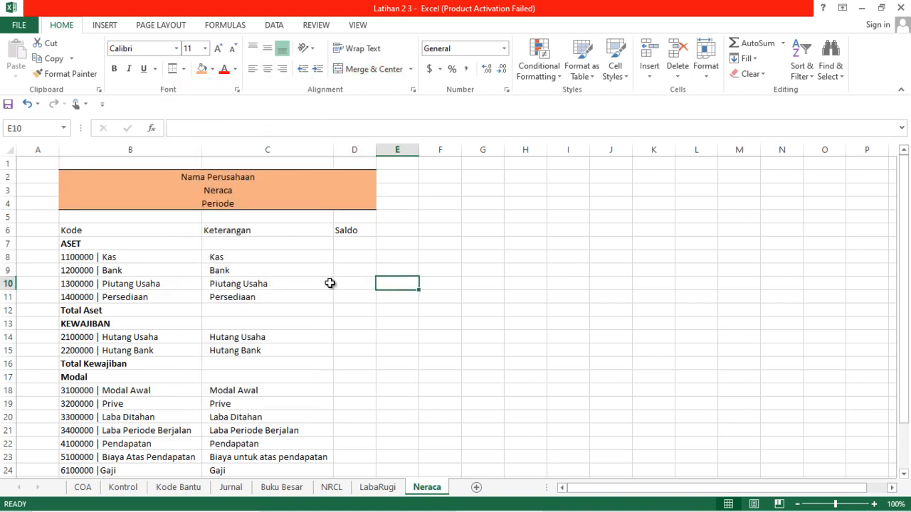
Make the column headers Kode, Keterangan and Saldo in row 6 bold and centered.
left_click_drag(132, 232, 342, 230)
key("ctrl+b")
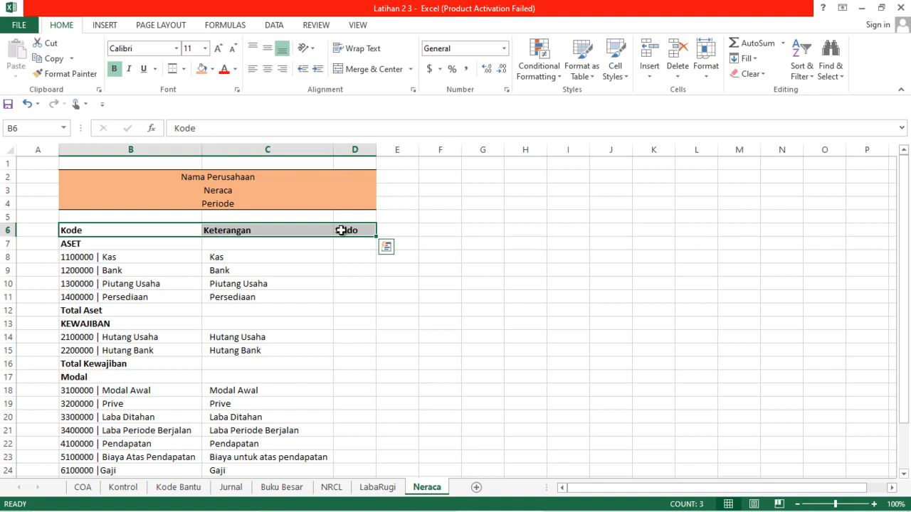
left_click(267, 70)
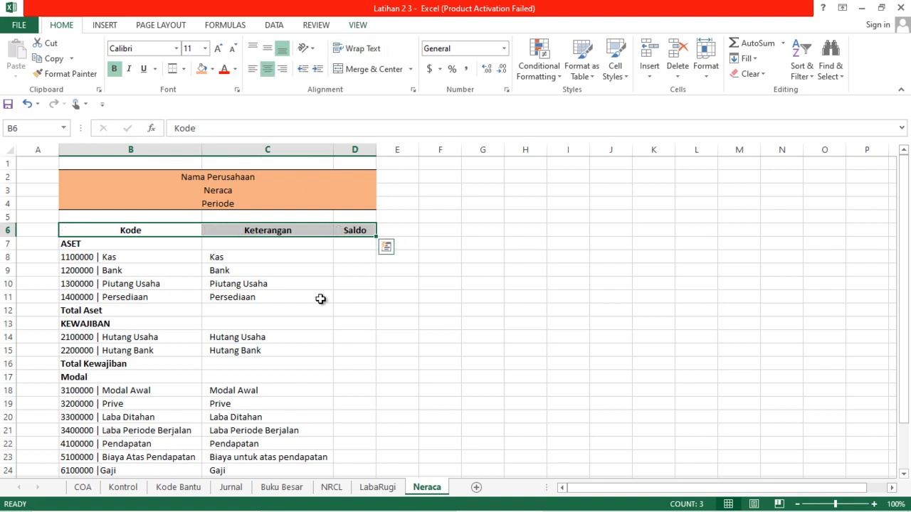
Insert a blank row above the KEWAJIBAN heading and shrink it to a narrow spacer row.
left_click(336, 319)
right_click(9, 324)
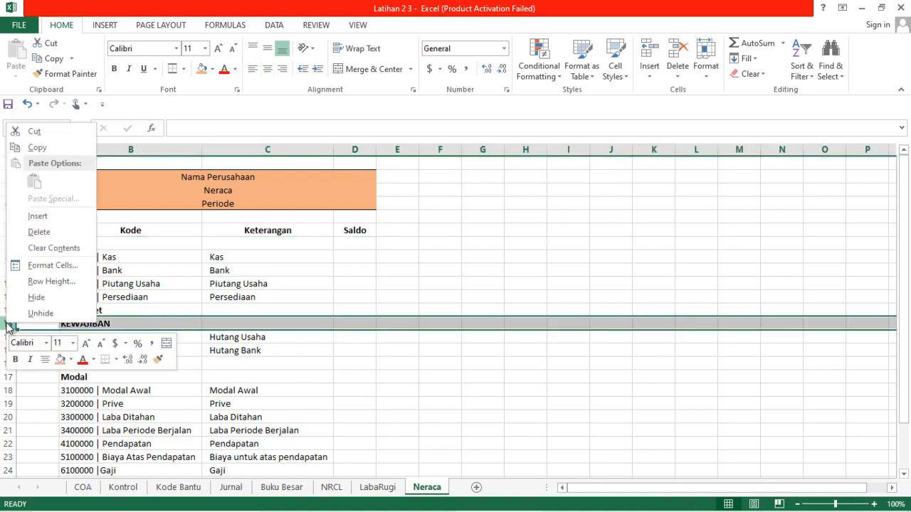
left_click(53, 220)
left_click_drag(13, 330, 13, 322)
left_click(342, 396)
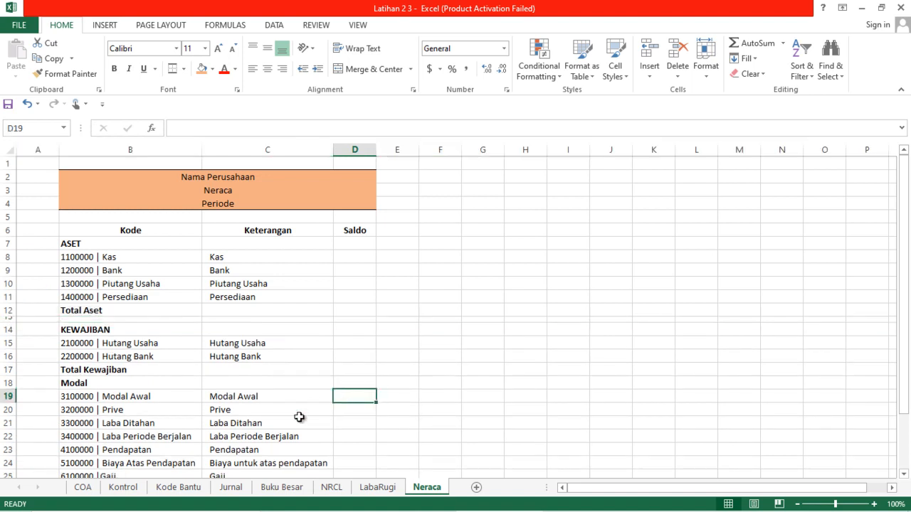
Insert a blank row above the Modal heading and shrink it to a narrow spacer row.
scroll(155, 423, "down", 1)
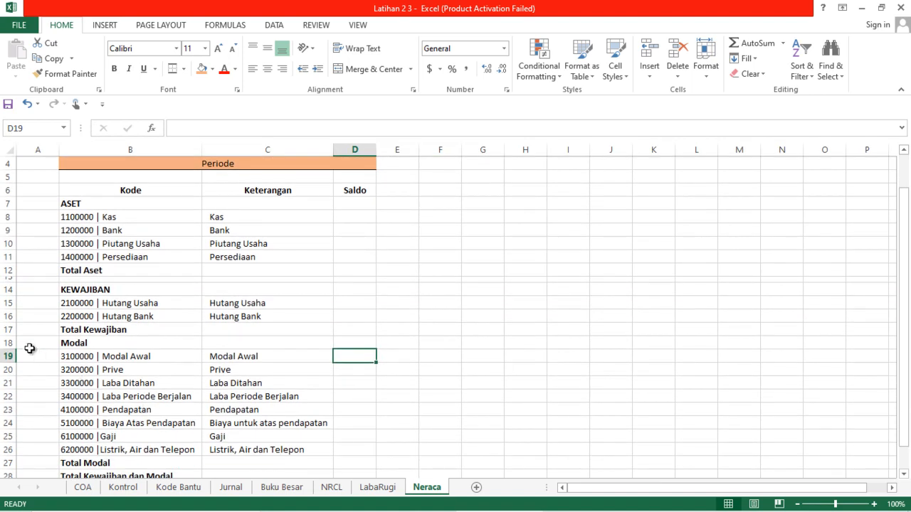
right_click(3, 342)
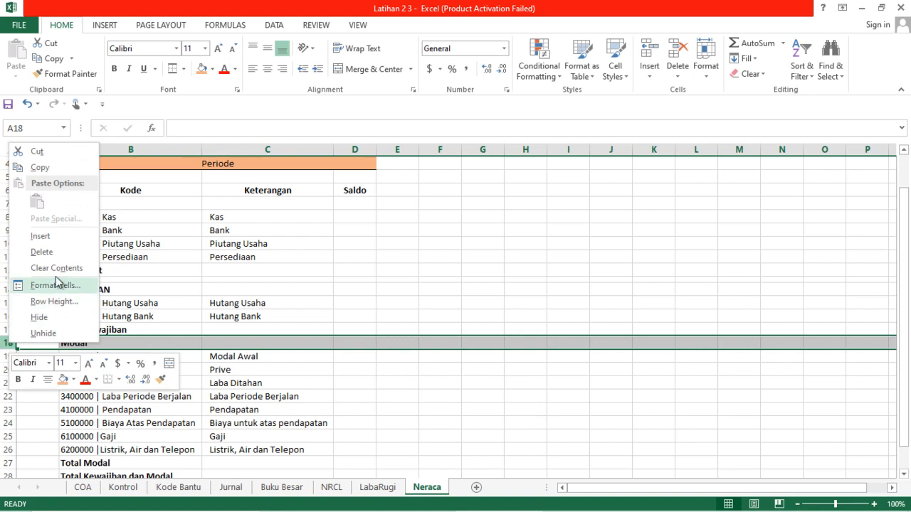
left_click(44, 235)
left_click_drag(12, 349, 14, 343)
left_click(101, 396)
Insert a blank row above Total Kewajiban dan Modal and shrink it to a narrow spacer row.
scroll(103, 400, "down", 2)
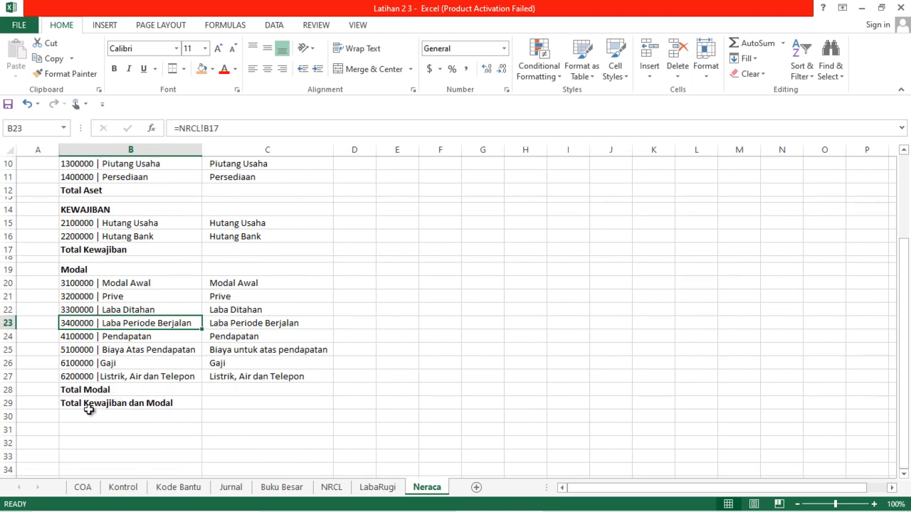
right_click(17, 403)
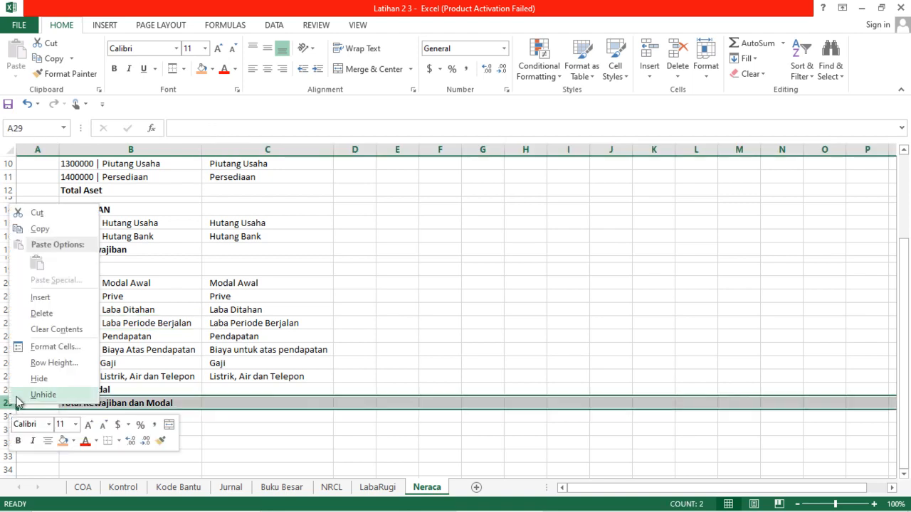
left_click(57, 297)
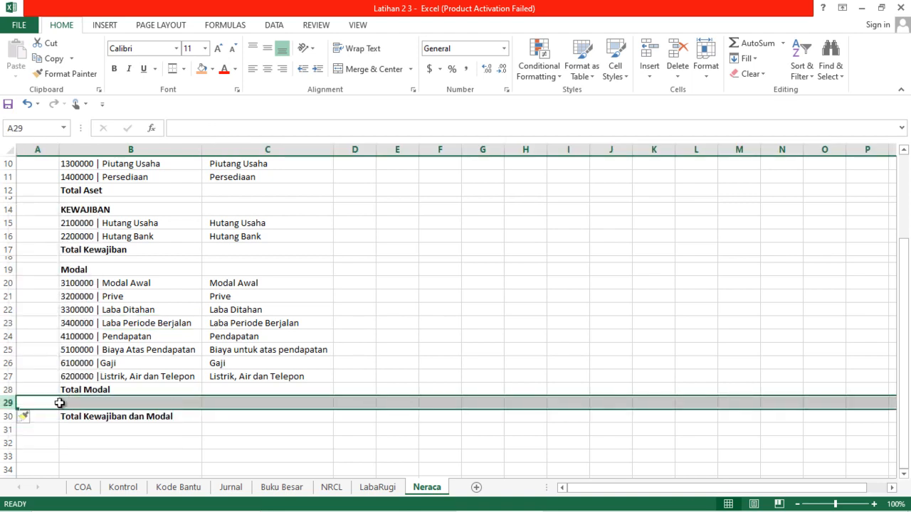
left_click_drag(10, 409, 10, 402)
left_click(105, 450)
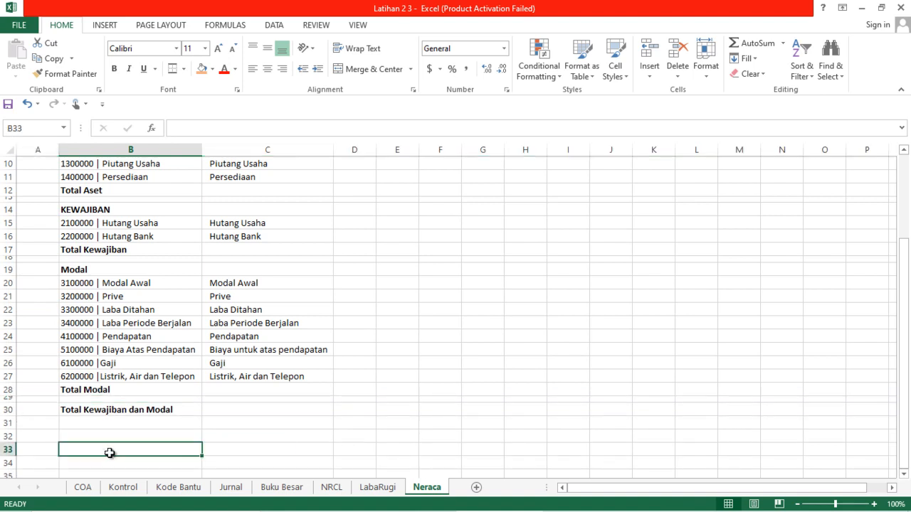
scroll(114, 450, "up", 3)
scroll(114, 448, "down", 1)
scroll(112, 447, "up", 1)
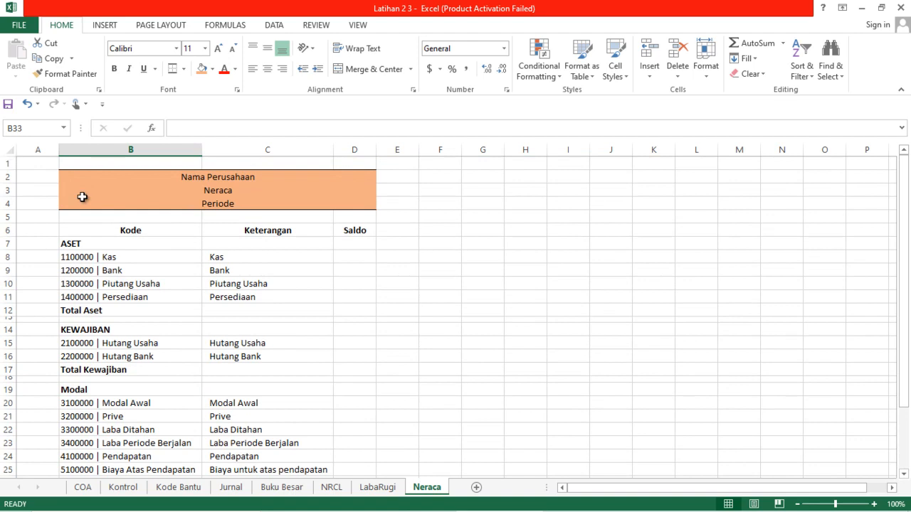
scroll(299, 332, "down", 2)
scroll(299, 333, "up", 2)
scroll(299, 333, "down", 1)
scroll(301, 315, "up", 1)
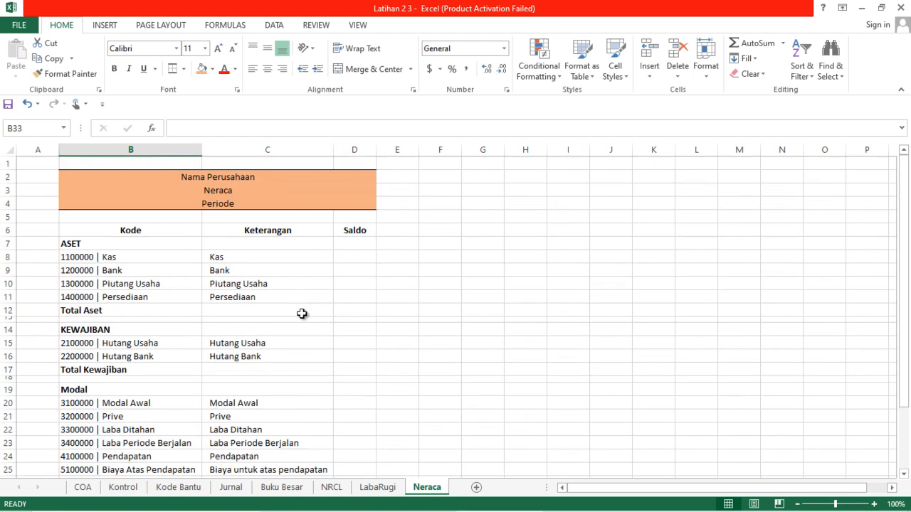
Fill the Total Aset, Total Kewajiban and Total Modal rows with light orange across columns B to D.
left_click(131, 314)
left_click_drag(131, 314, 358, 315)
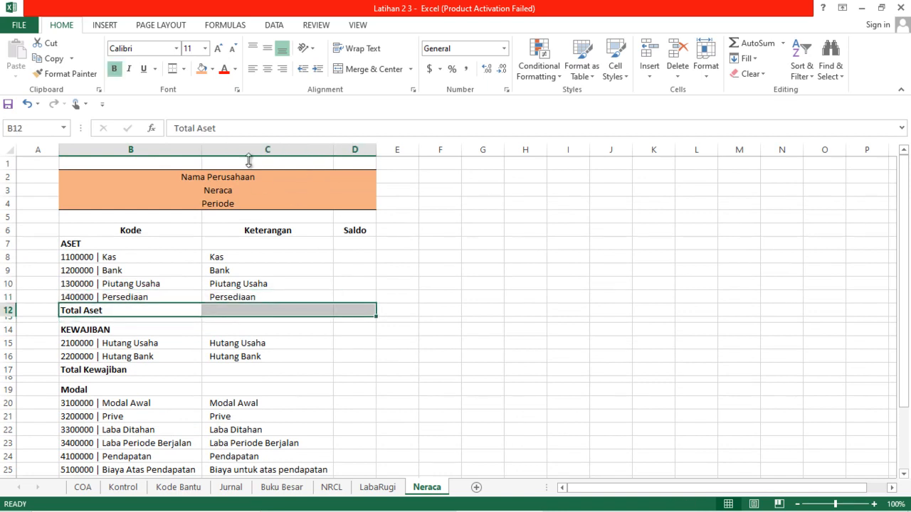
left_click(203, 69)
scroll(271, 280, "down", 2)
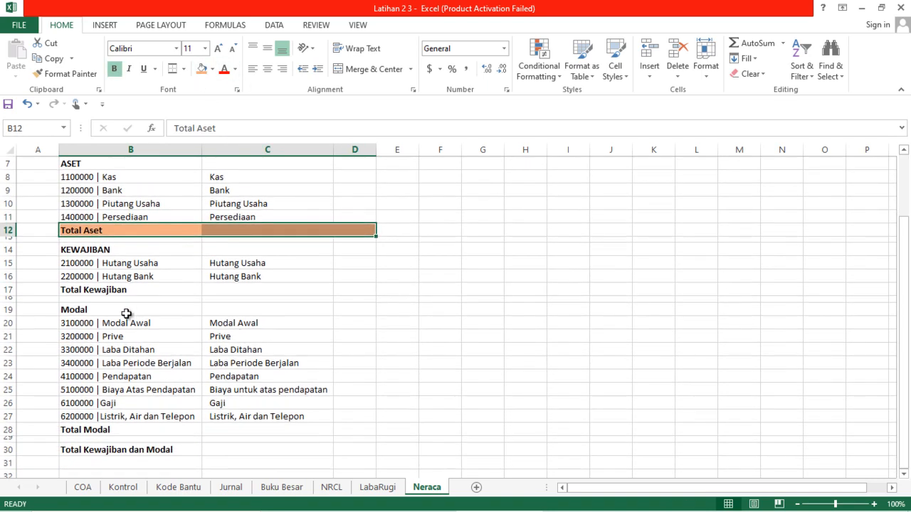
left_click_drag(86, 287, 340, 290)
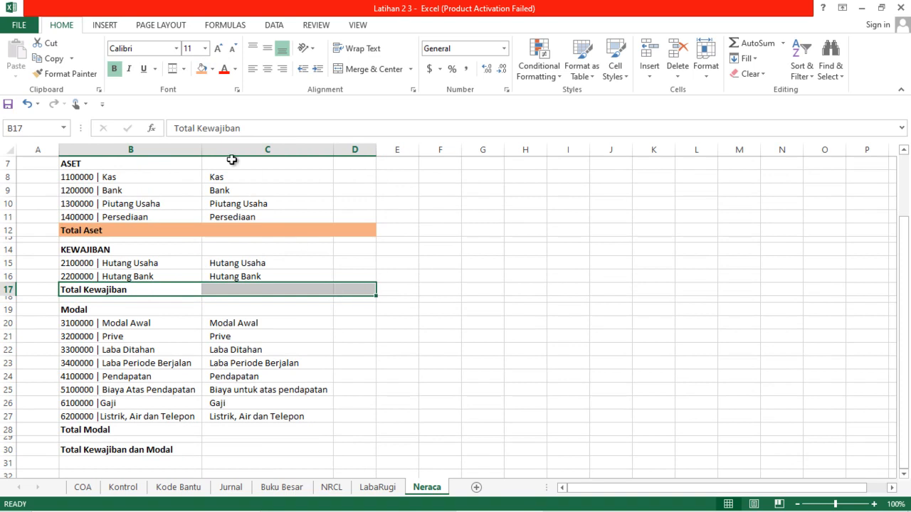
left_click(201, 69)
scroll(246, 363, "down", 1)
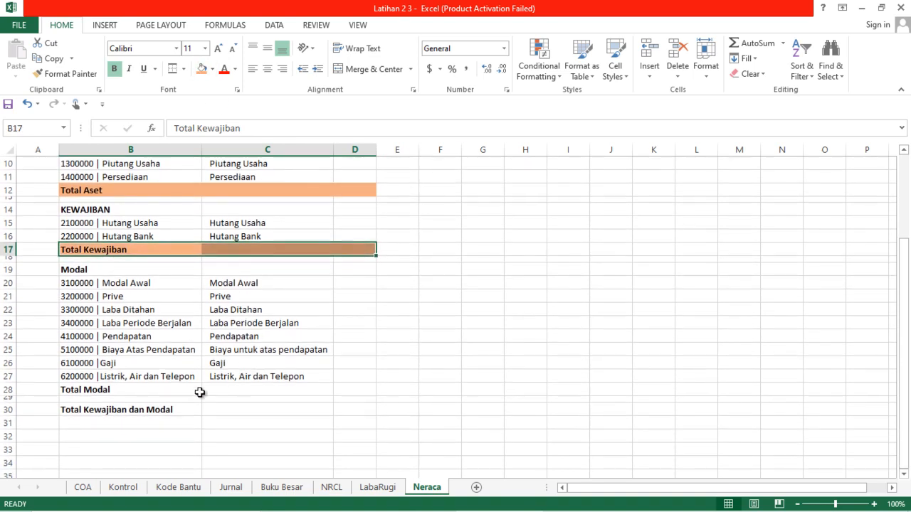
left_click_drag(125, 397, 360, 390)
left_click(201, 69)
Fill the Total Kewajiban dan Modal row with light orange across columns B to D.
scroll(328, 281, "up", 3)
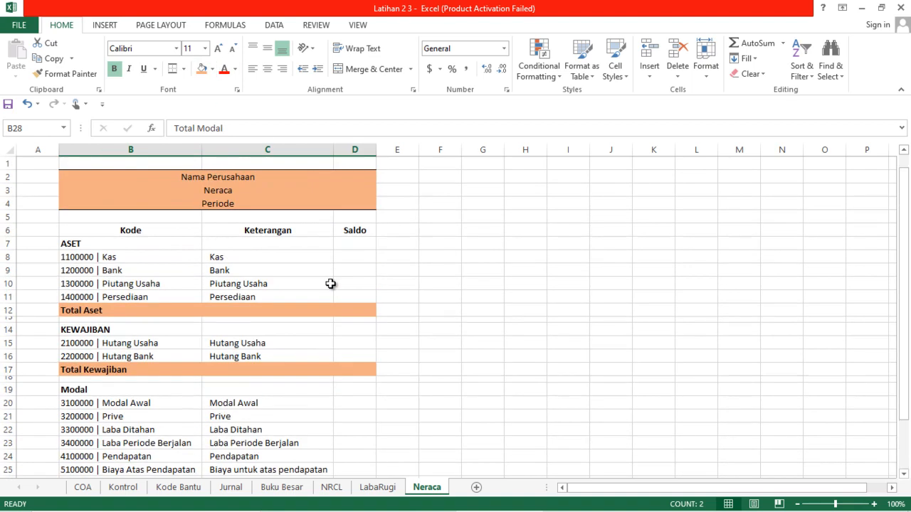
scroll(331, 284, "down", 5)
left_click_drag(164, 339, 368, 339)
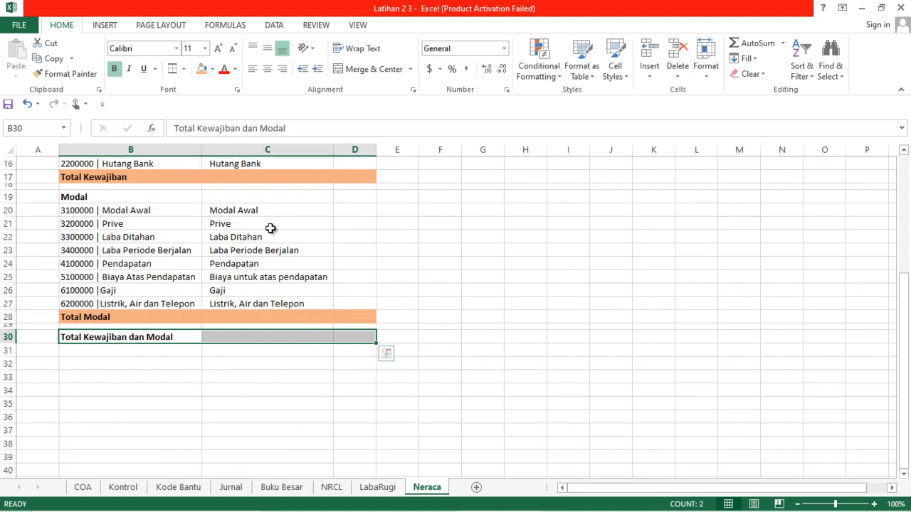
left_click(205, 72)
scroll(295, 262, "up", 5)
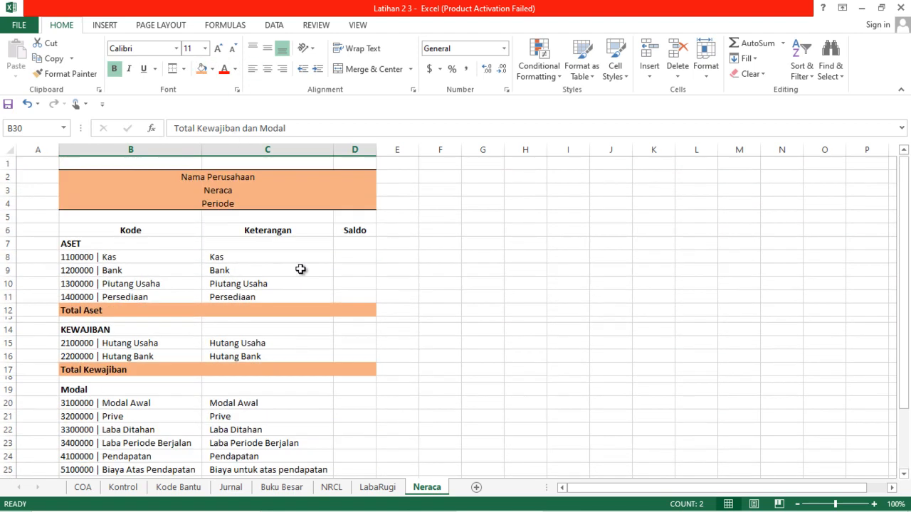
Fill the Kode, Keterangan and Saldo header row with light orange and shrink the blank row above it to a narrow spacer.
left_click_drag(88, 230, 347, 230)
left_click(203, 70)
left_click_drag(11, 224, 15, 215)
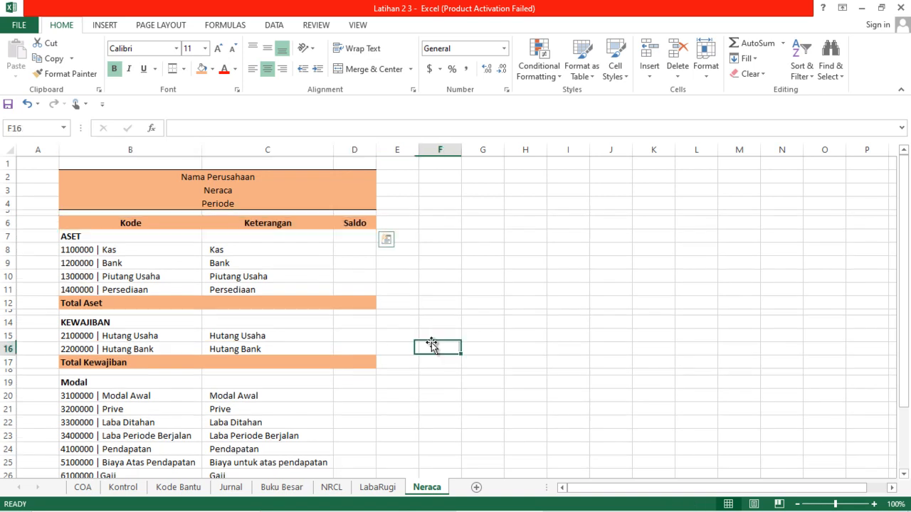
left_click(434, 345)
scroll(434, 346, "down", 3)
scroll(435, 346, "up", 3)
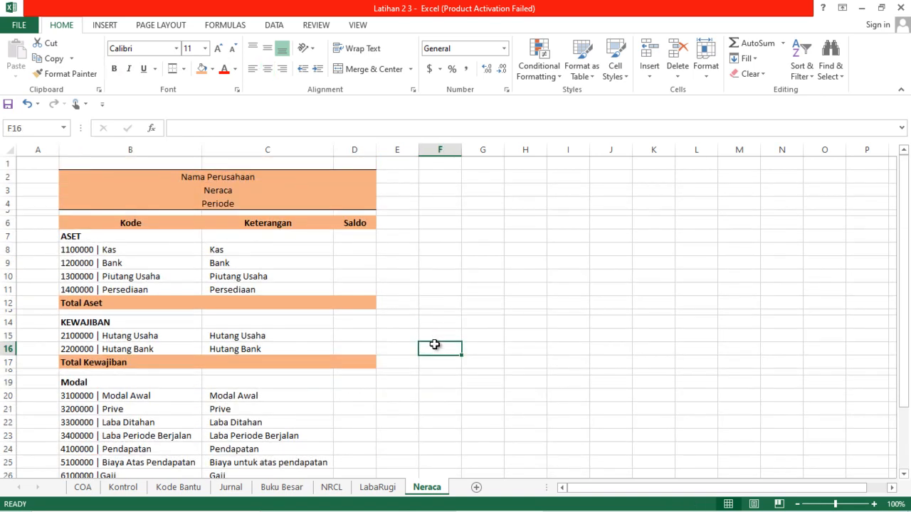
scroll(431, 349, "down", 1)
scroll(430, 351, "up", 1)
Make the three title rows Nama Perusahaan, Neraca and Periode bold.
left_click(215, 179)
key("shift+Down")
key("shift+Down")
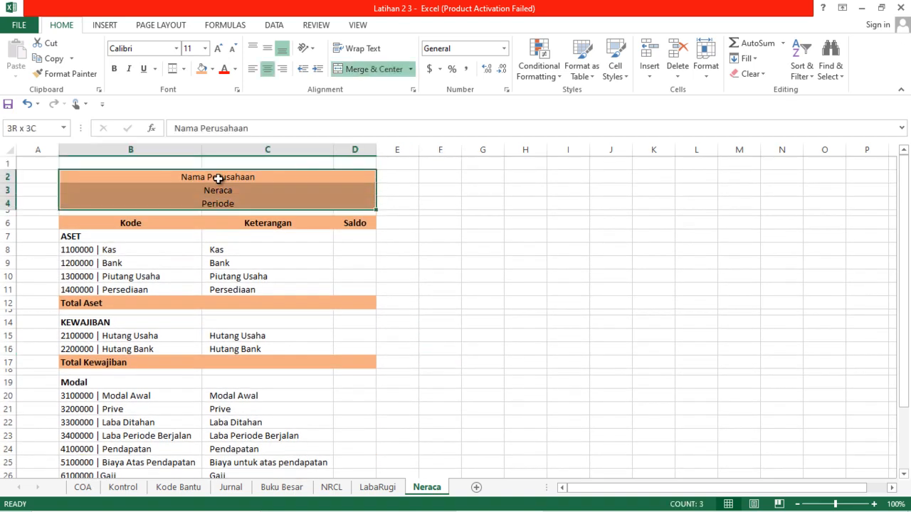
key("ctrl+b")
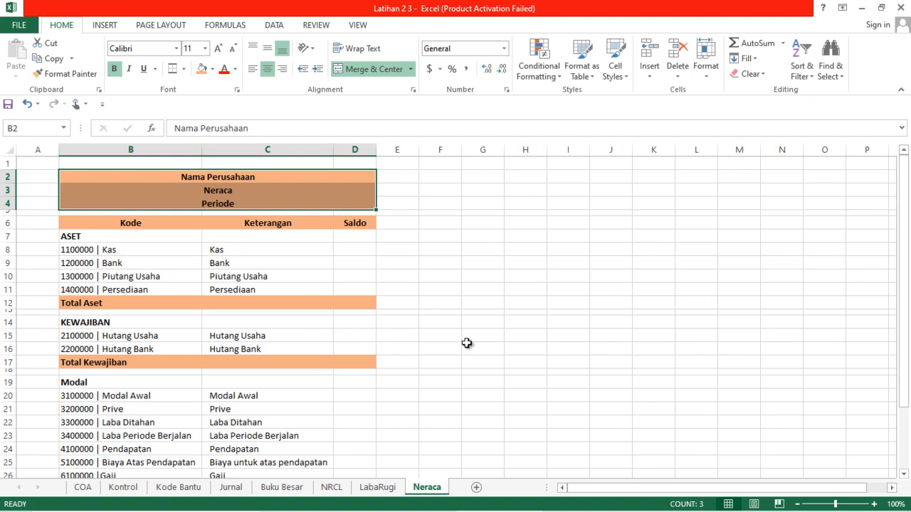
Examine the Neraca debit and credit columns on the NRCL sheet and check the range name of the Saldo Normal column.
left_click(357, 247)
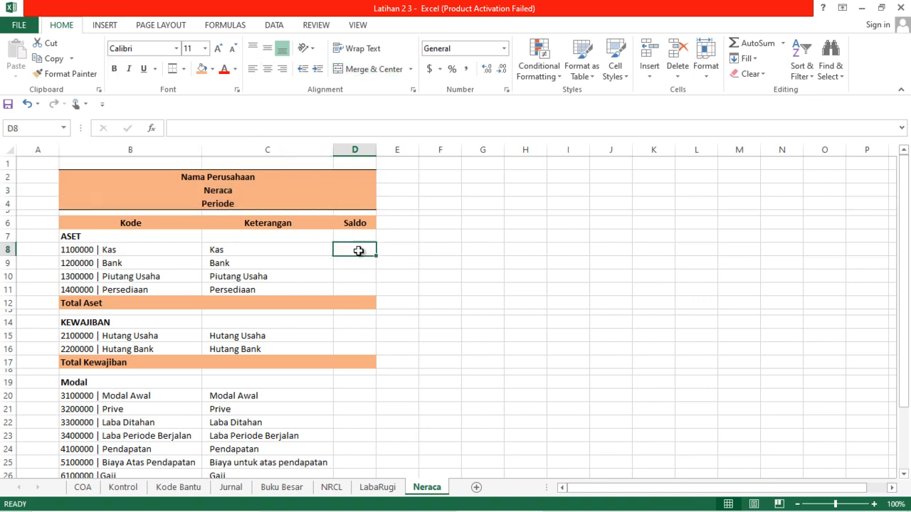
left_click(364, 280)
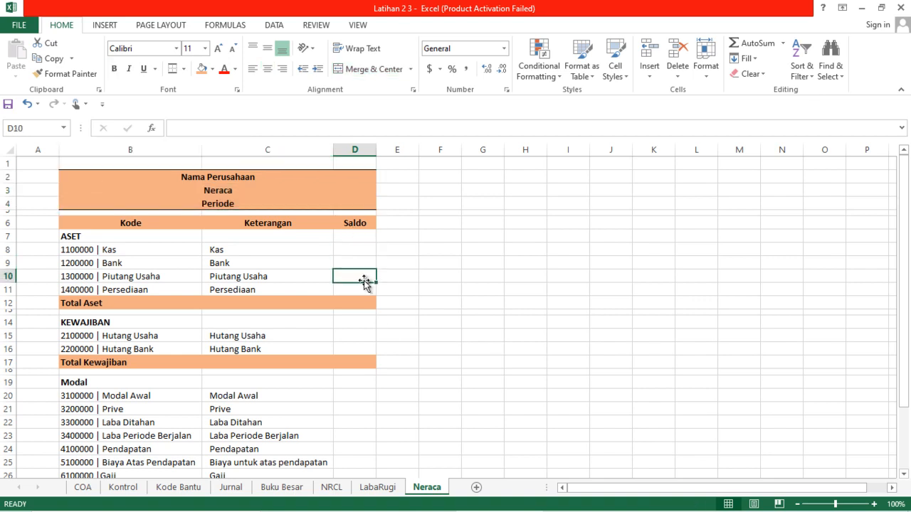
left_click(329, 488)
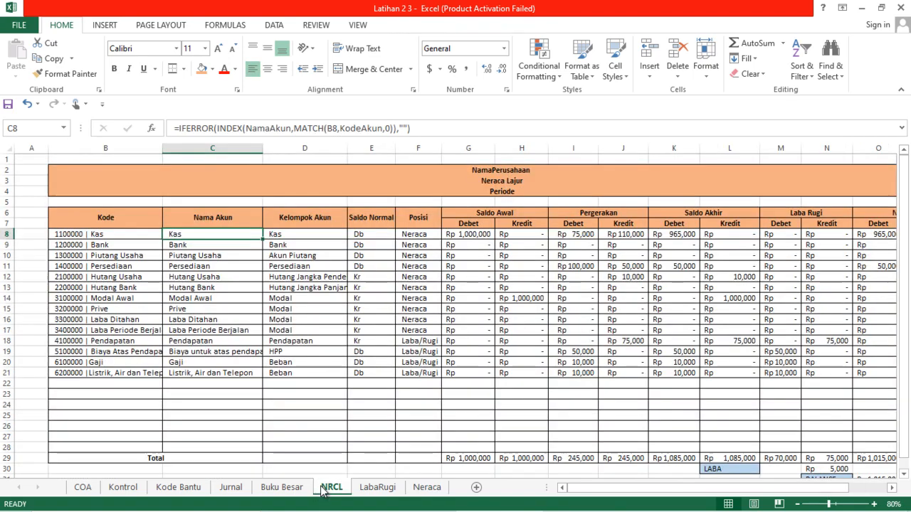
left_click(389, 488)
left_click(334, 491)
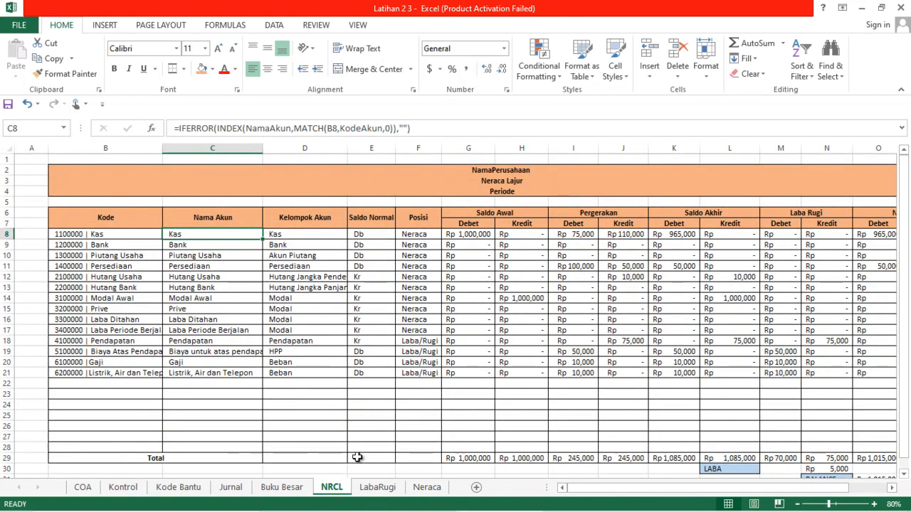
left_click_drag(761, 491, 797, 493)
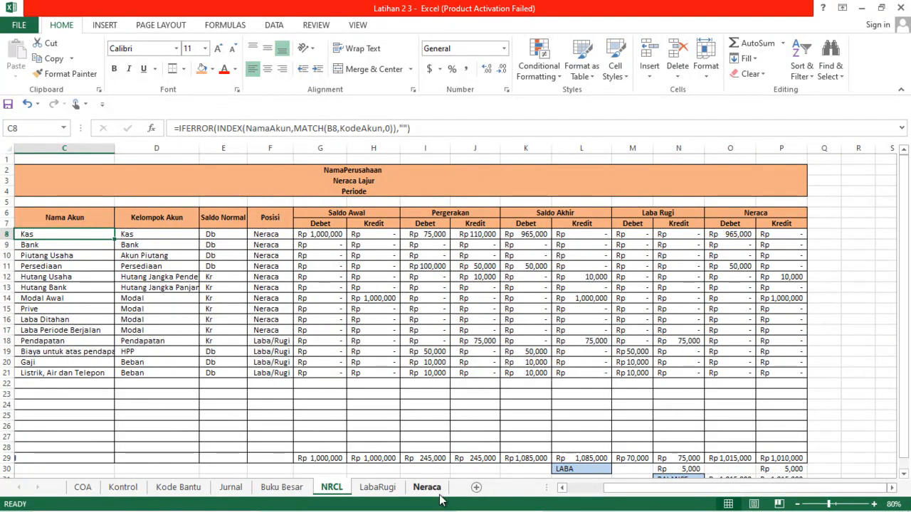
left_click_drag(664, 488, 623, 503)
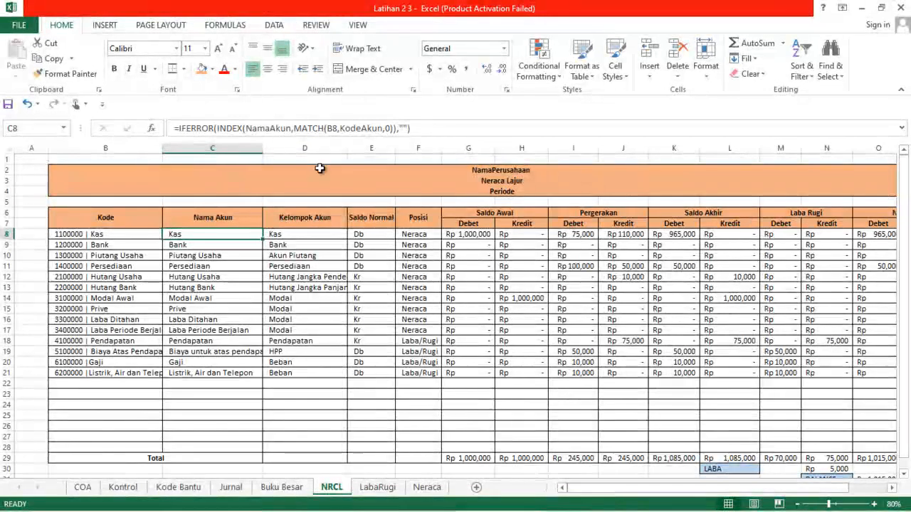
left_click(368, 148)
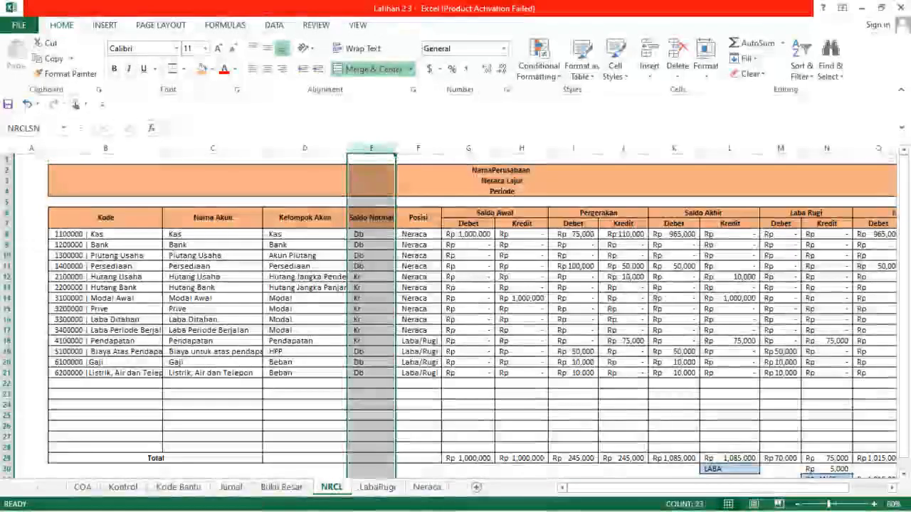
Name column O, the Neraca Debet column on the NRCL sheet, as the range NrcDebet.
left_click_drag(792, 490, 830, 490)
left_click(743, 147)
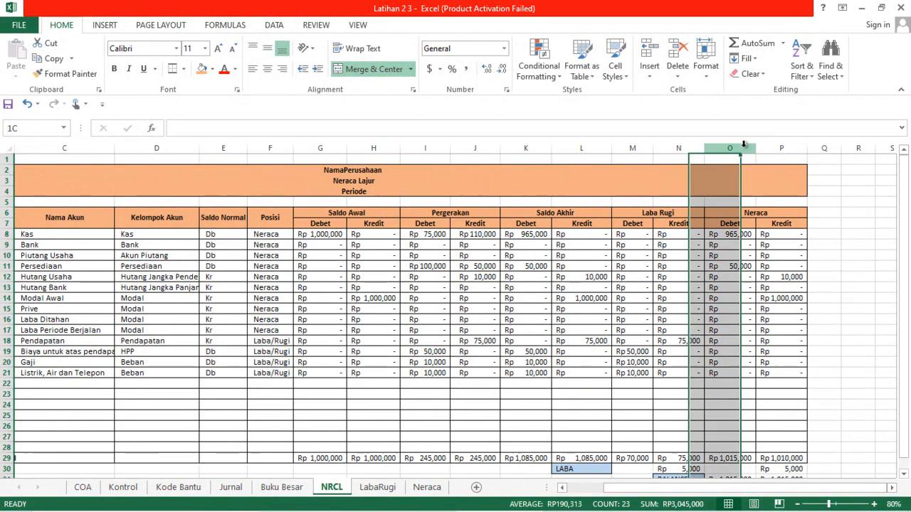
left_click(780, 148)
left_click(737, 148)
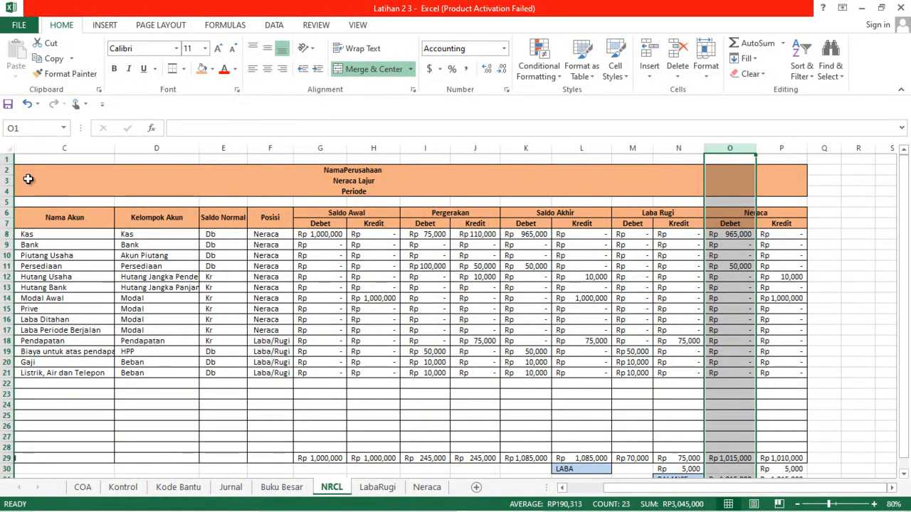
left_click(23, 133)
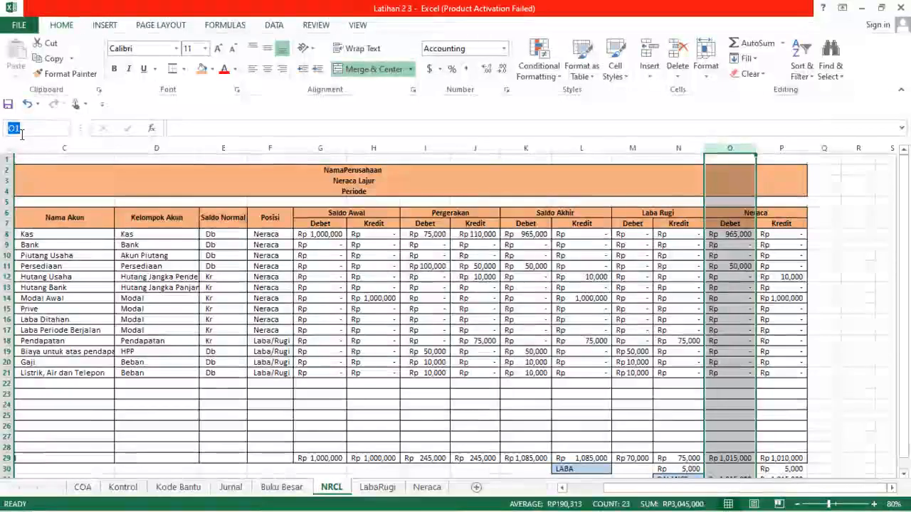
type("N")
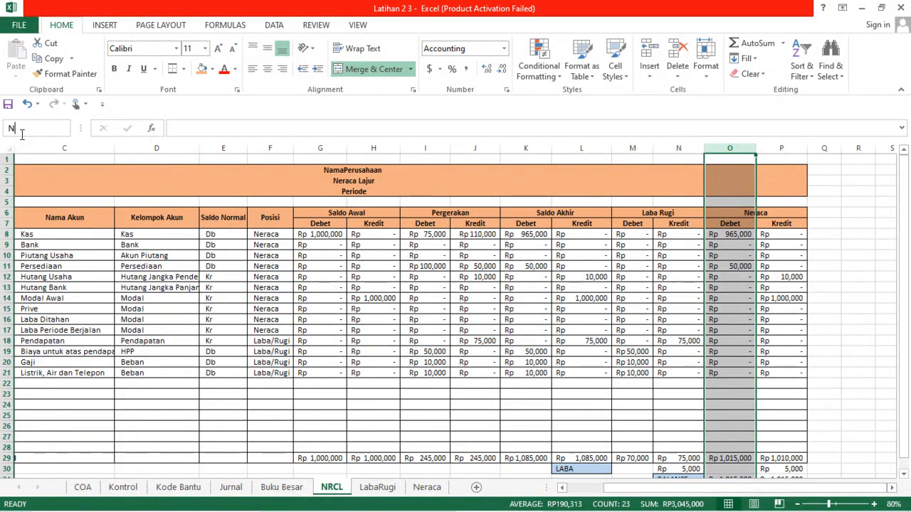
type("rcDebet")
key("Return")
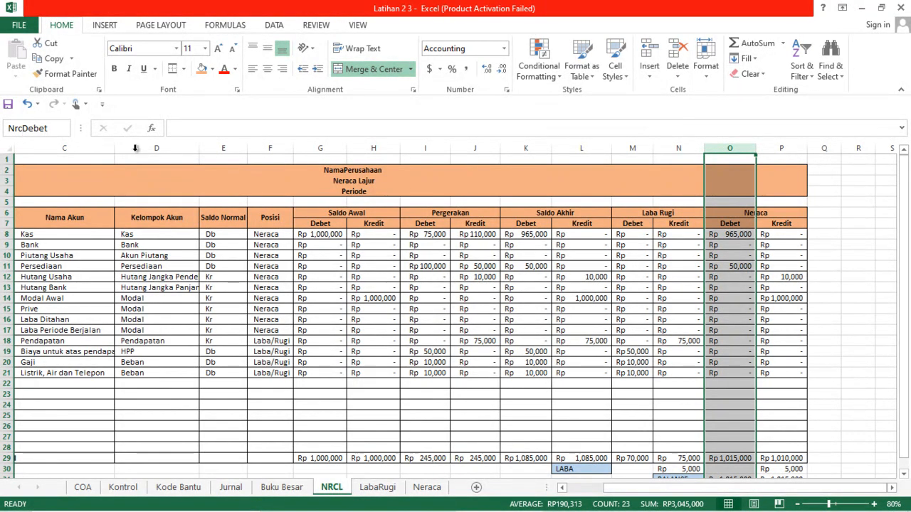
Name column P, the Neraca Kredit column on the NRCL sheet, as the range NRCKredit.
left_click(791, 146)
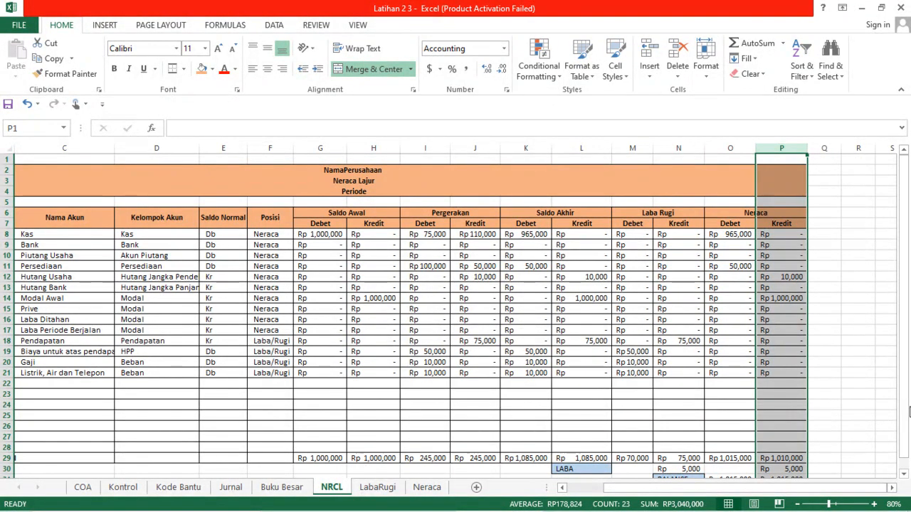
left_click(38, 126)
type("NRCKred")
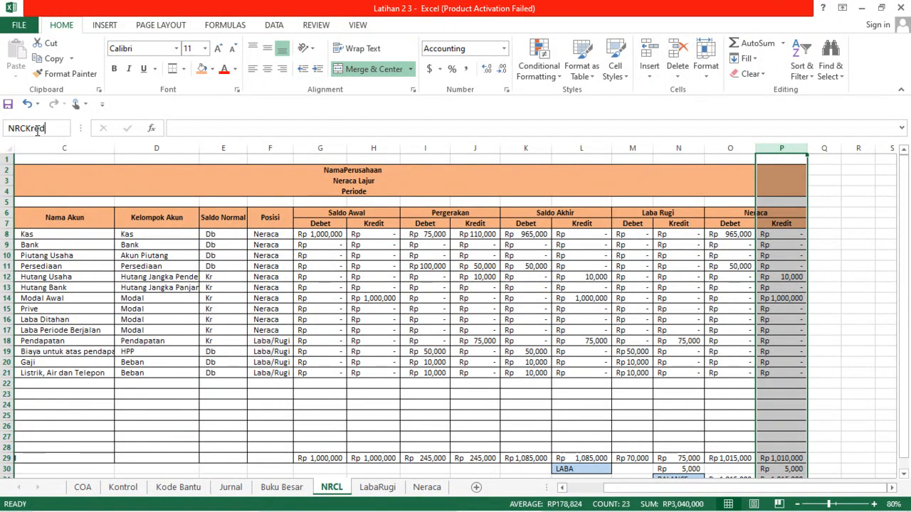
type("it")
key("Return")
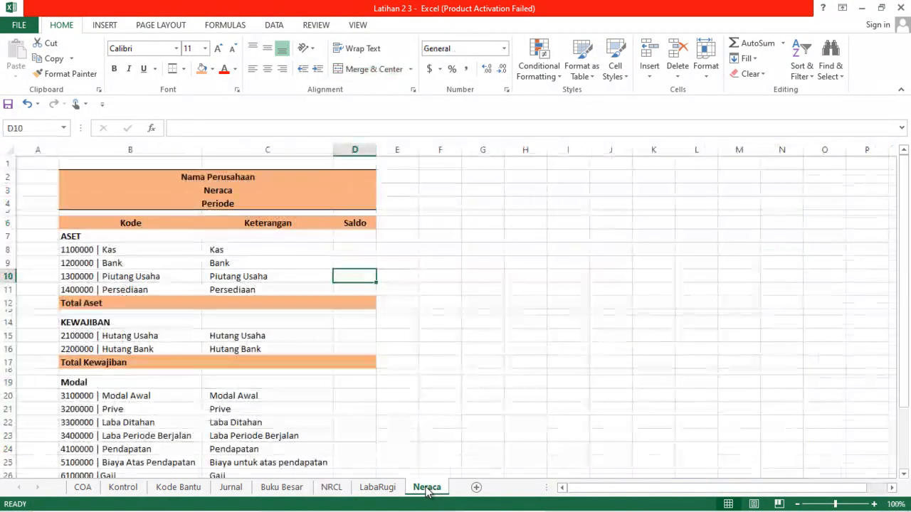
Expand the grouped helper columns on the LabaRugi sheet and review the Kb Debet, Kb Kredit and SN headings.
left_click(427, 487)
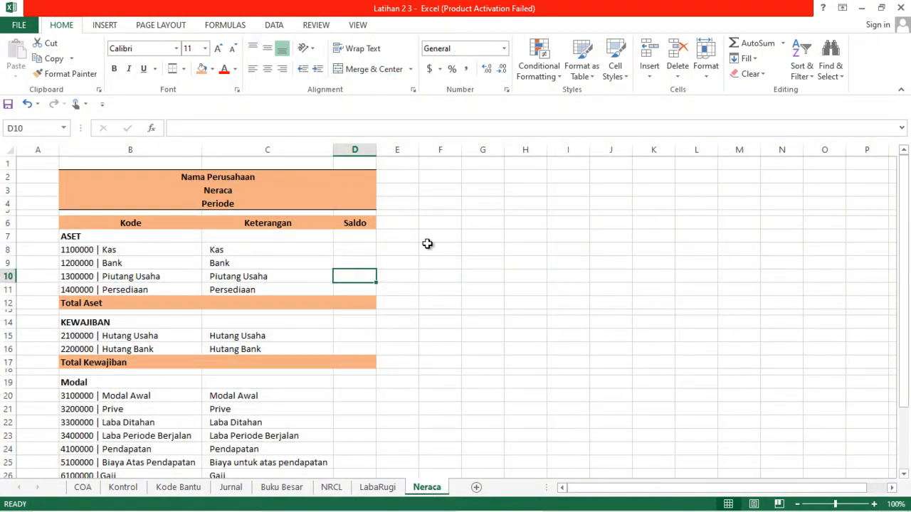
left_click(377, 487)
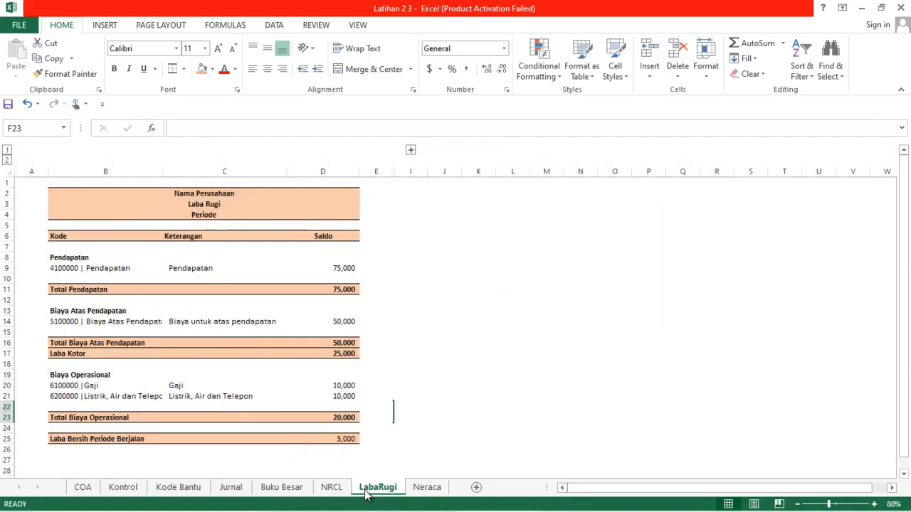
left_click(411, 150)
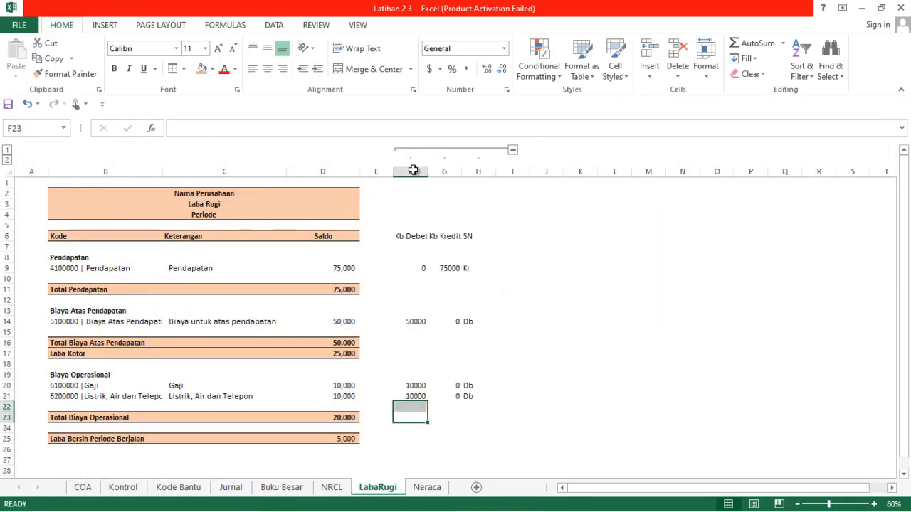
left_click(403, 236)
left_click(454, 238)
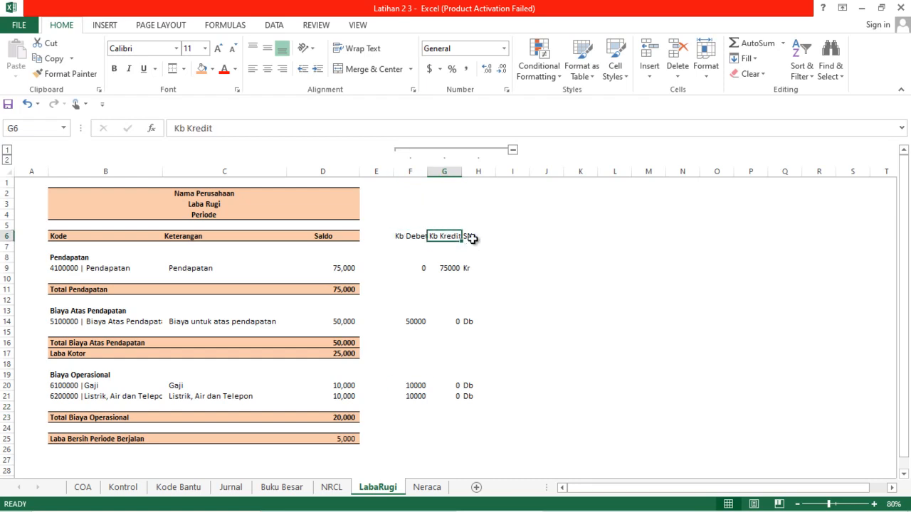
left_click(473, 237)
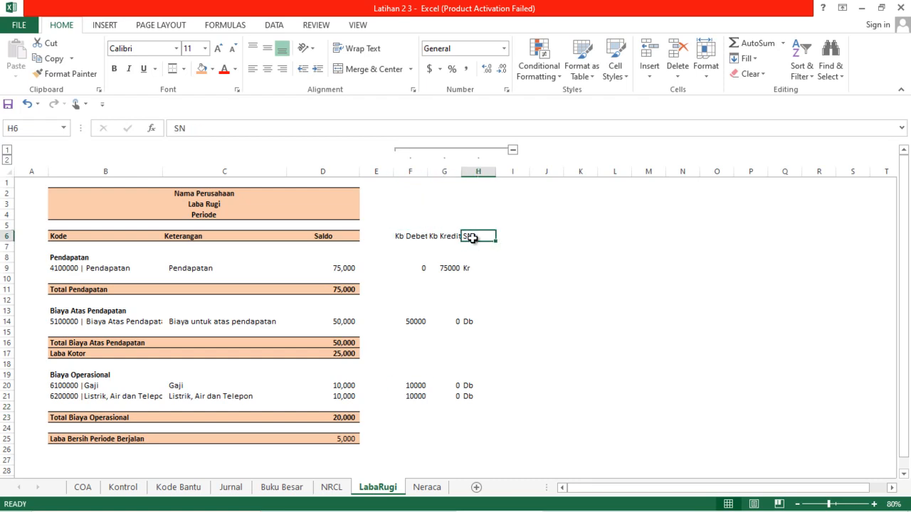
left_click(410, 238)
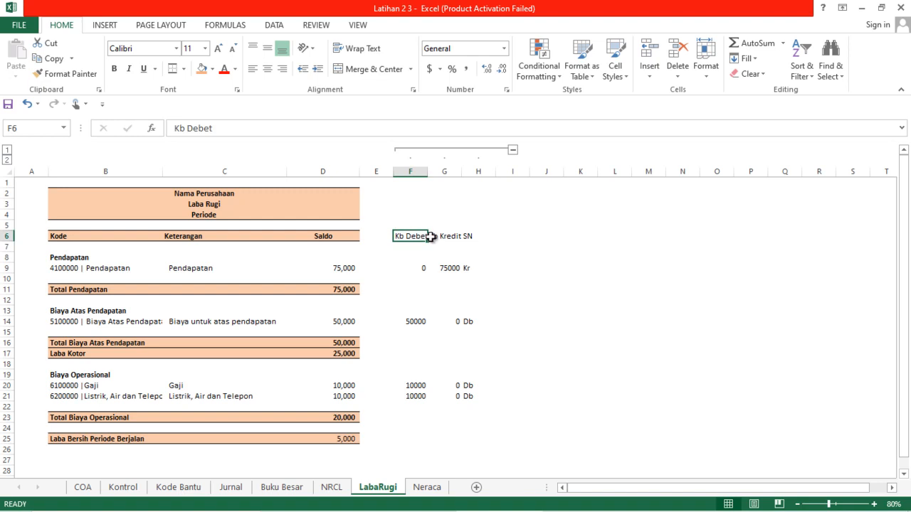
left_click(440, 237)
left_click(468, 236)
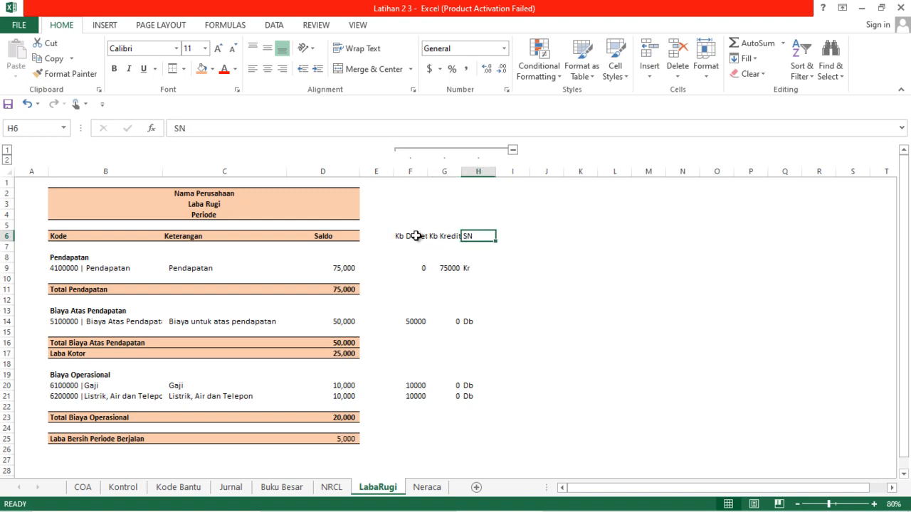
left_click(418, 236)
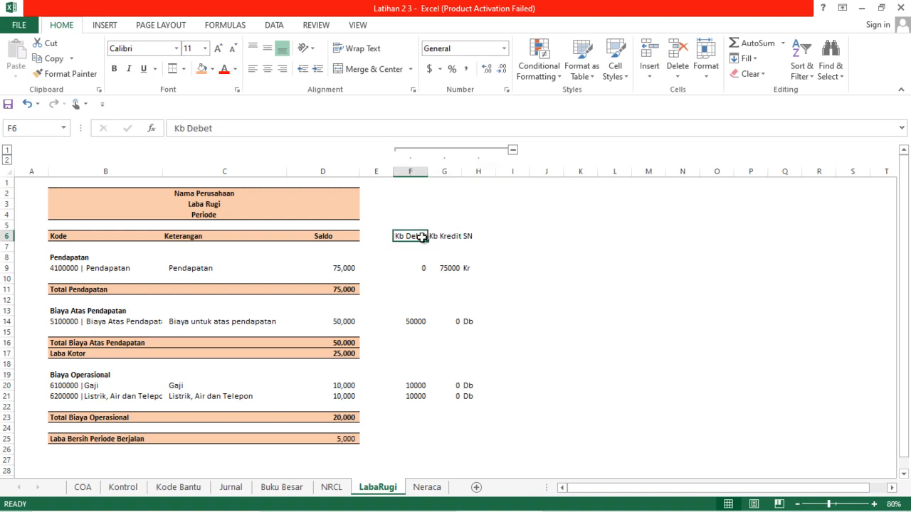
left_click(446, 237)
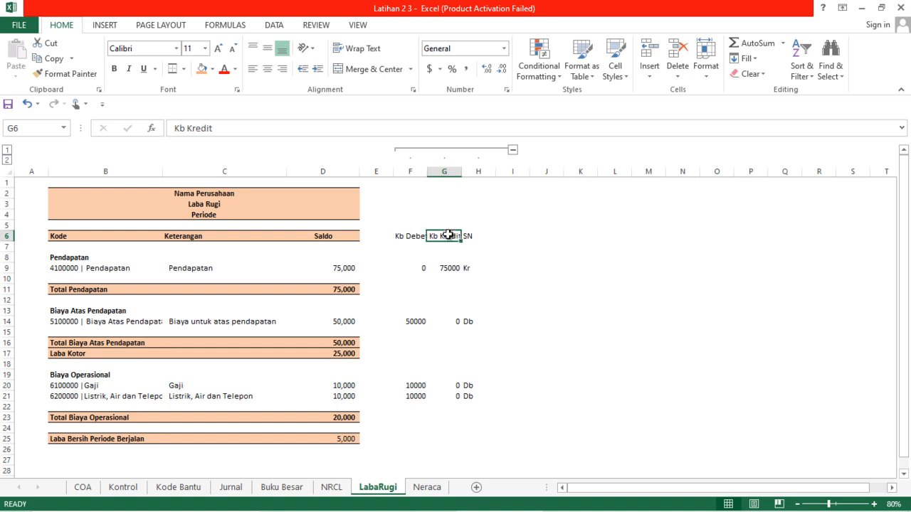
left_click(467, 240)
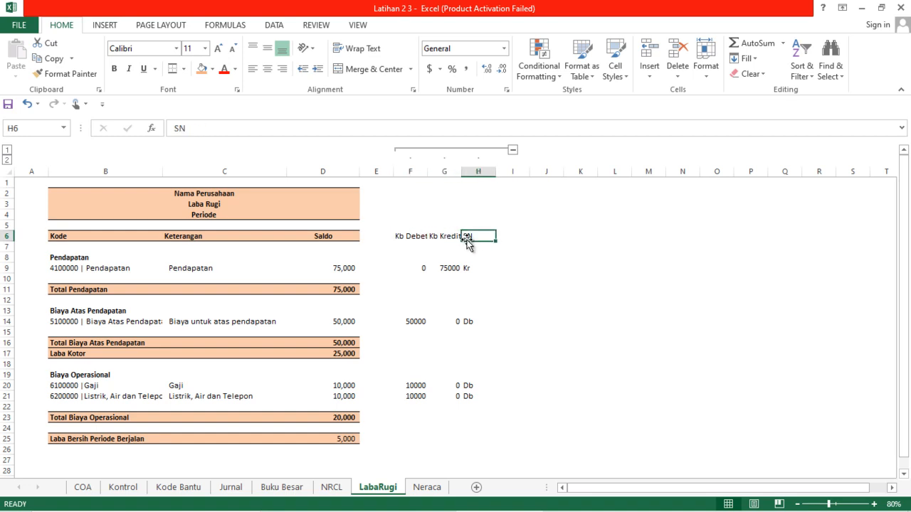
Add the helper headings KBNR Debet, KBNR Kredit and KBNR SN in cells F6 to H6 of the Neraca sheet.
left_click(427, 488)
left_click(441, 225)
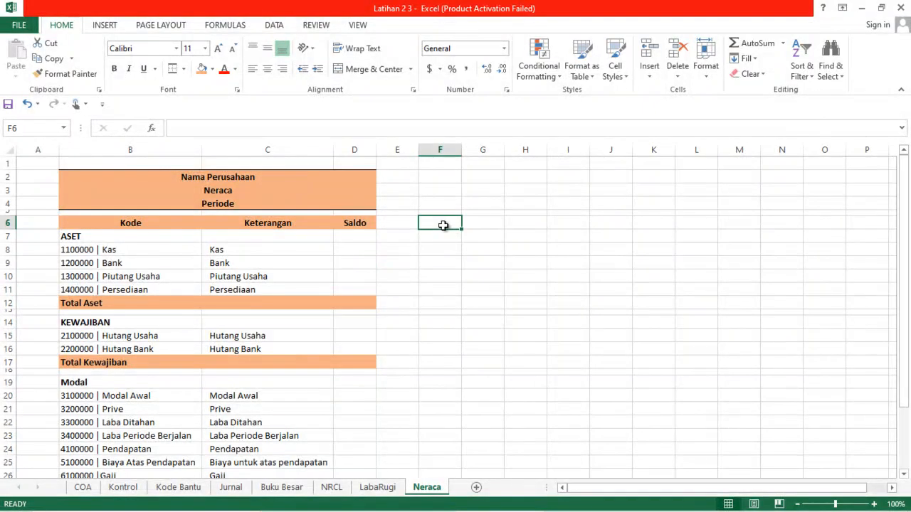
left_click(378, 487)
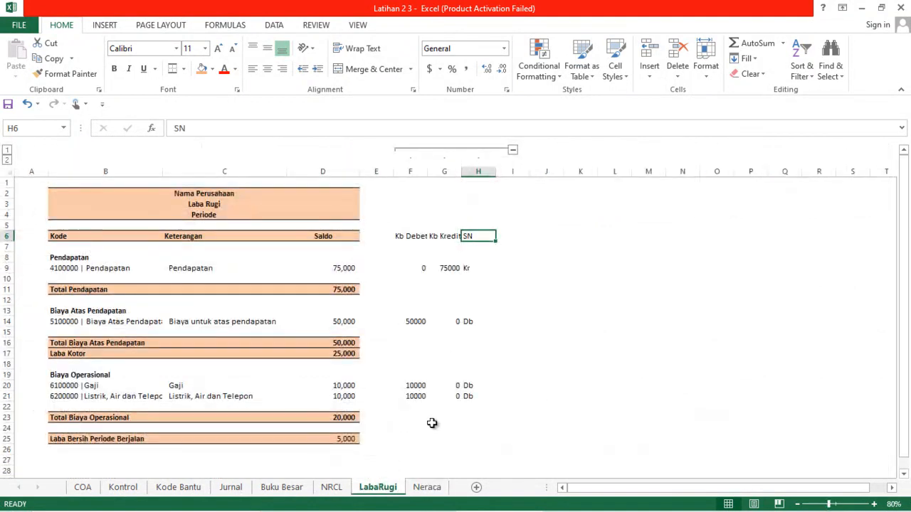
left_click(429, 487)
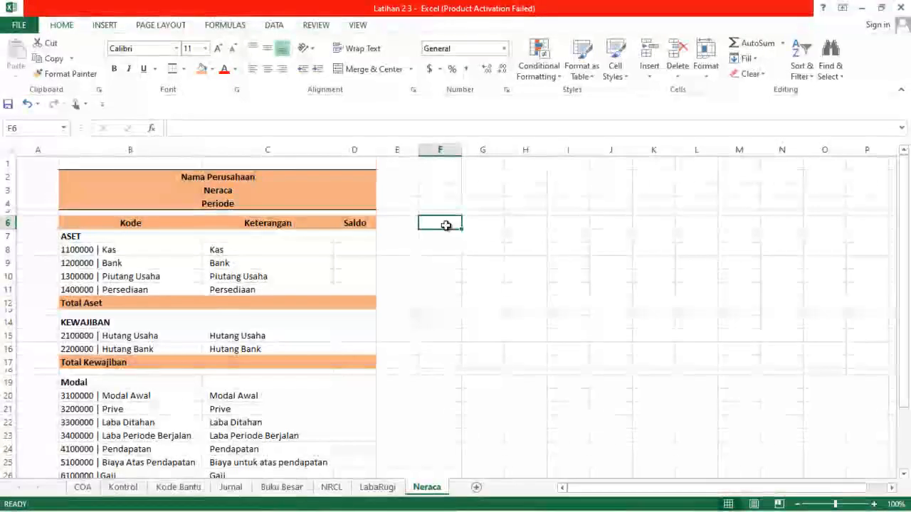
type("KBNR Debet")
key("Tab")
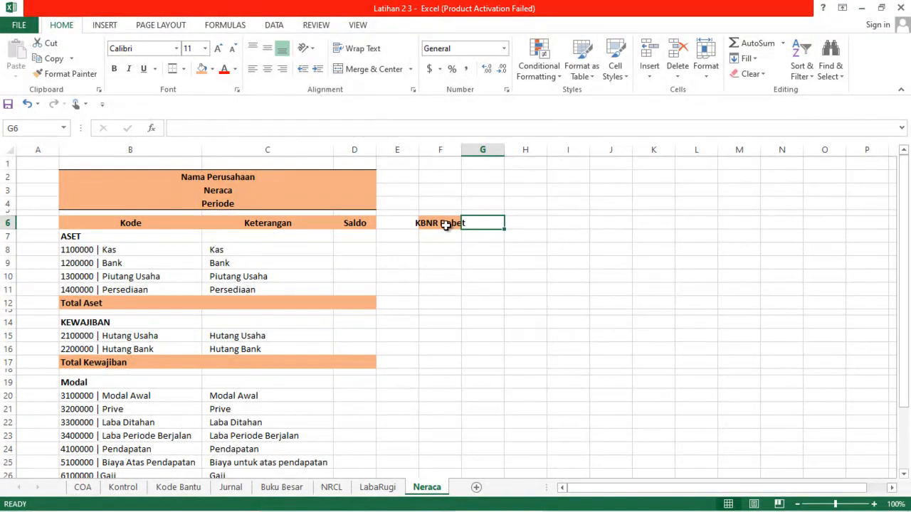
type("KBNR")
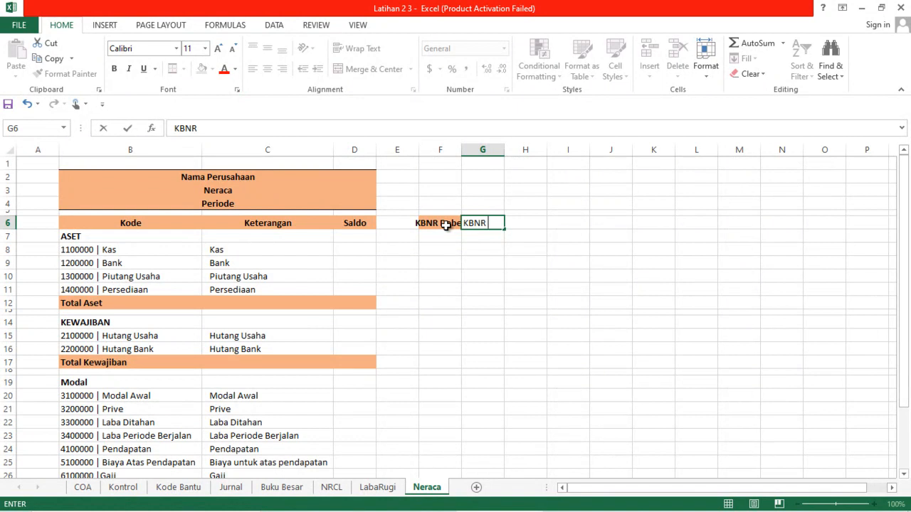
type("Kredit")
key("Tab")
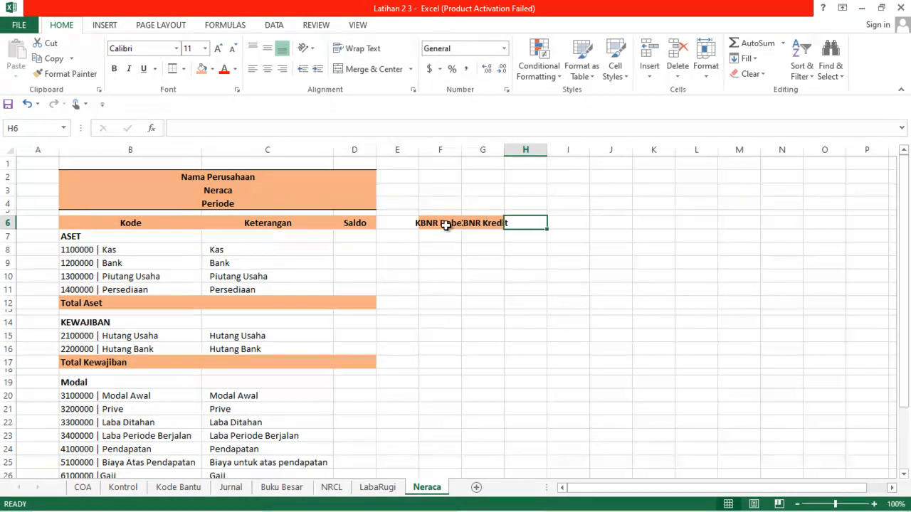
type("KBNR")
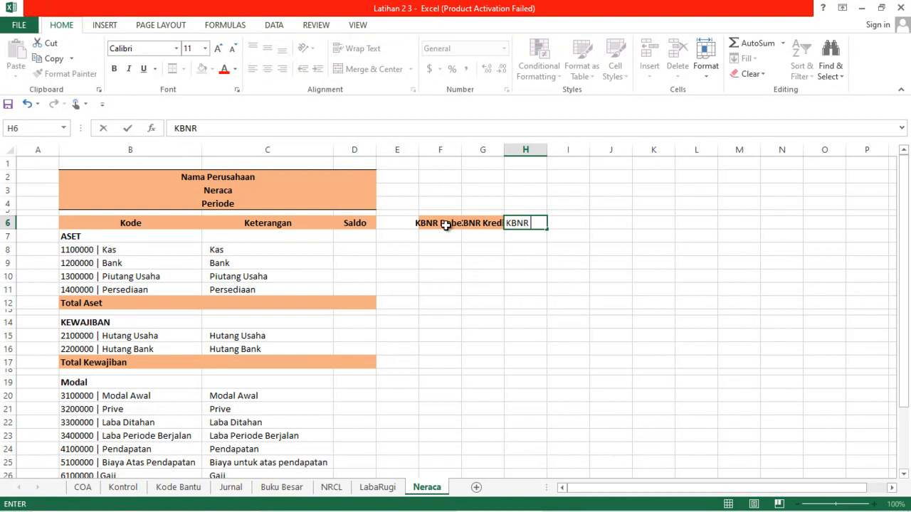
type(" SN")
key("Return")
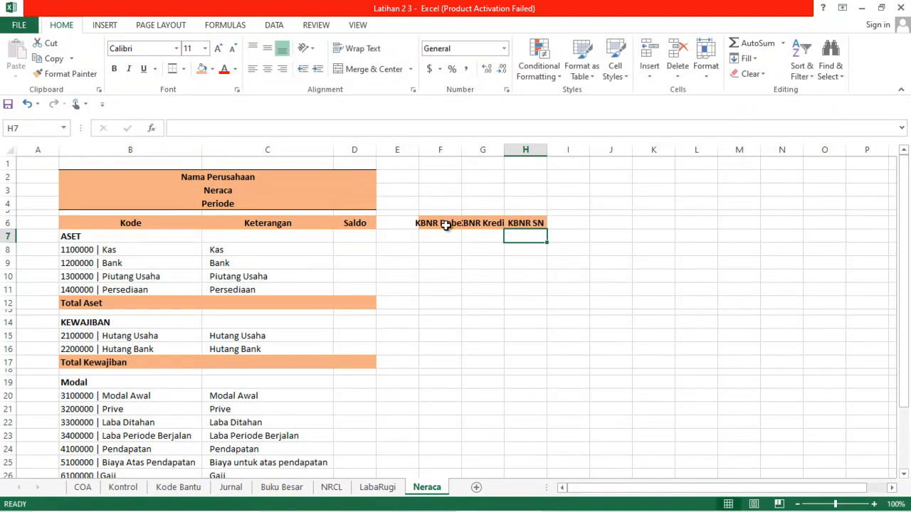
Auto-fit the widths of columns F to H to their KBNR headings.
left_click_drag(456, 149, 516, 149)
double_click(504, 148)
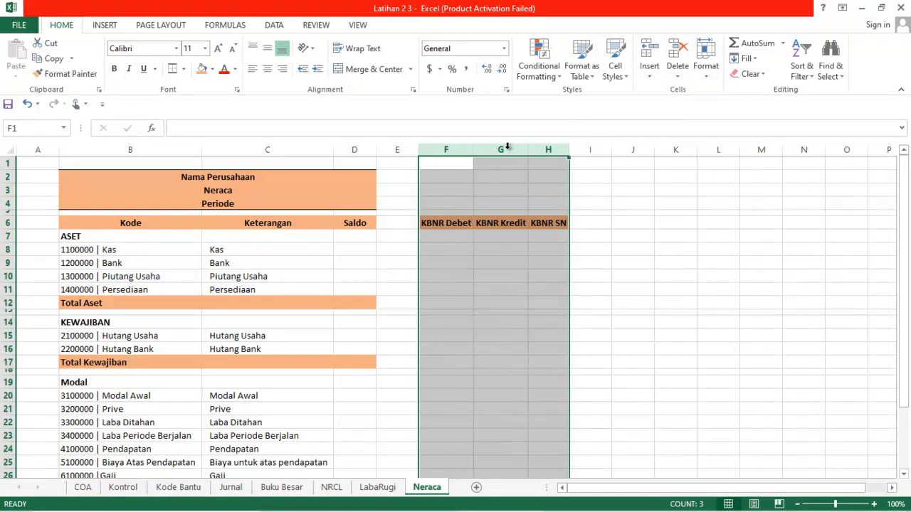
left_click(526, 249)
left_click(543, 235)
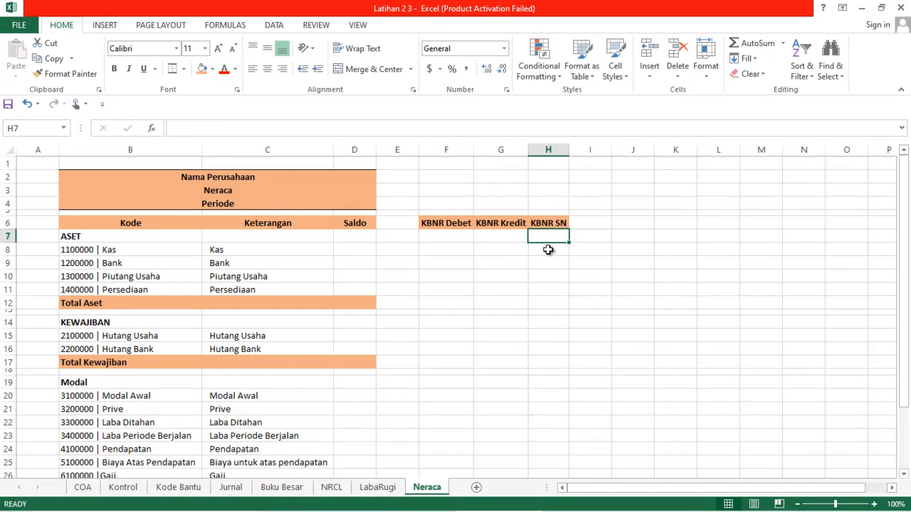
Enter the formula =INDEX(NRCLSN,MATCH(B8,NRCLKode,0)) in H8, the KBNR SN cell of the Kas account.
left_click(548, 250)
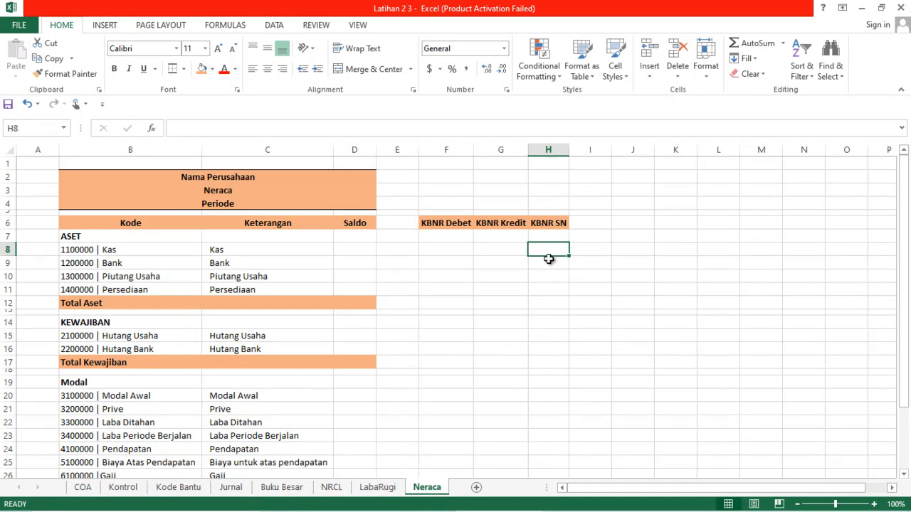
type("=")
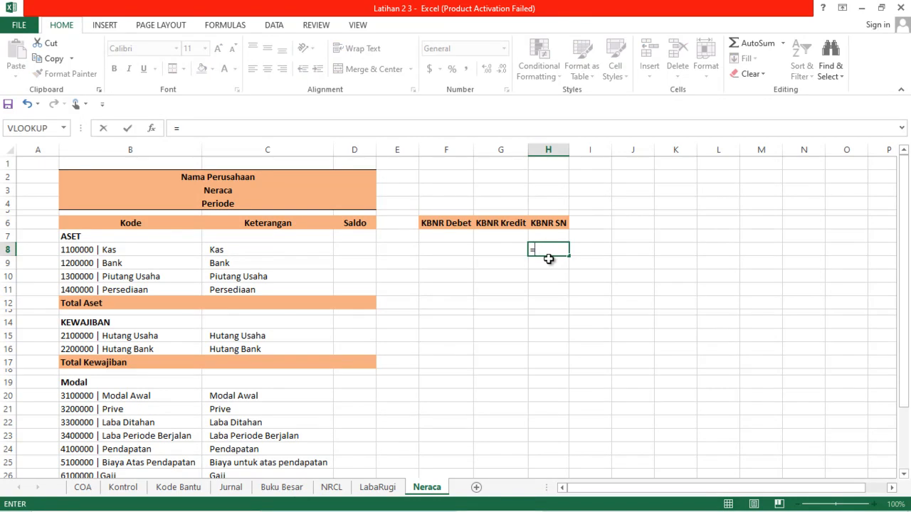
type("inde")
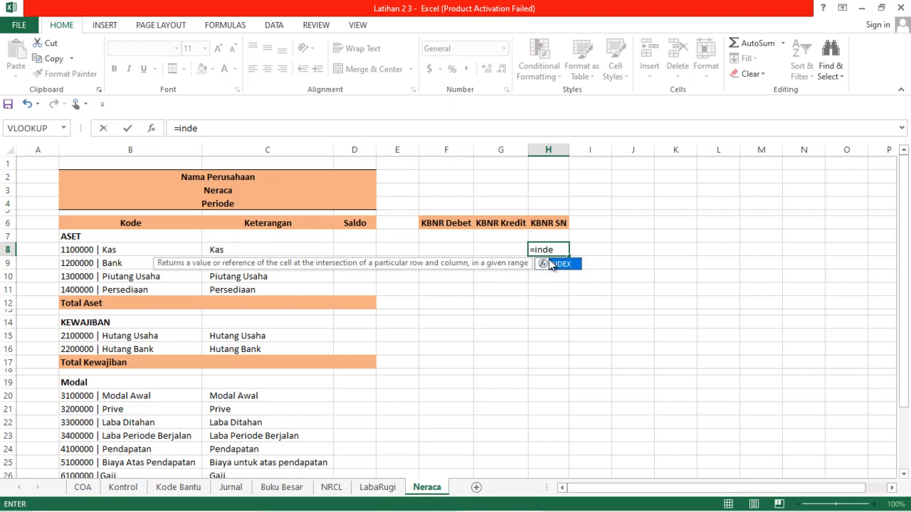
type("x(")
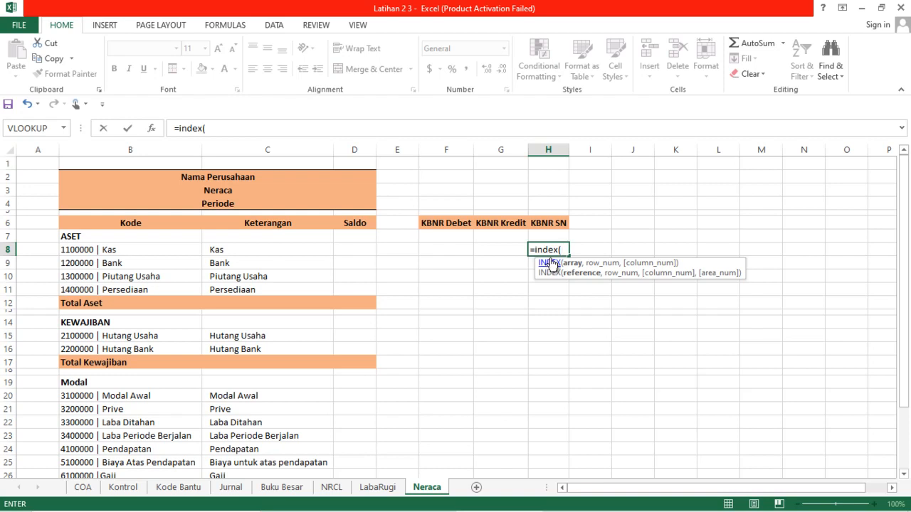
type("nr")
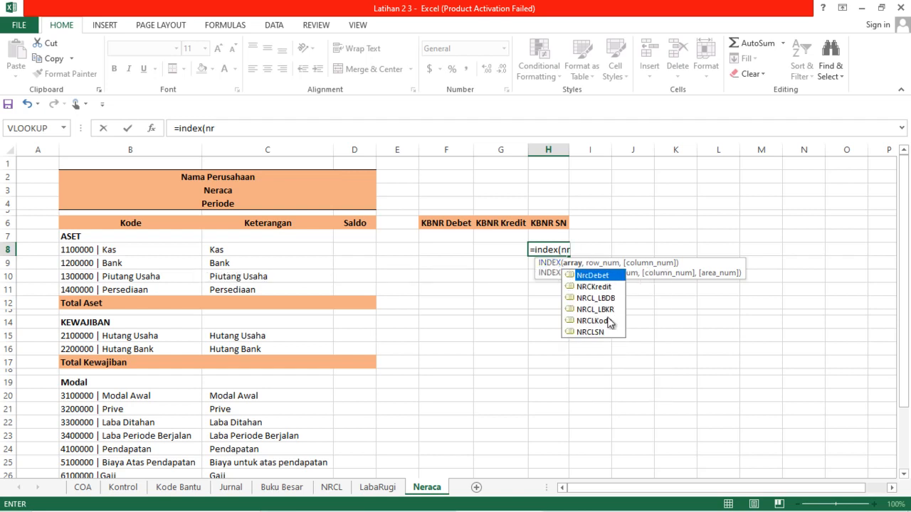
double_click(600, 332)
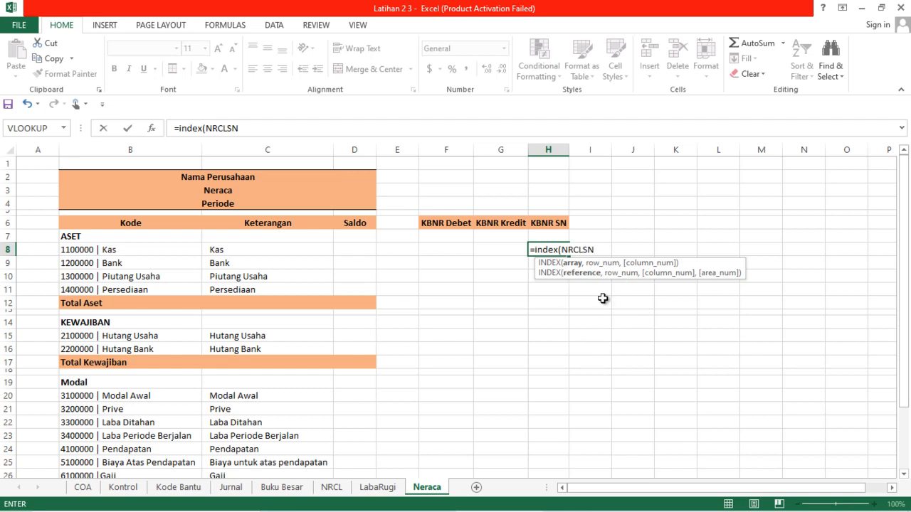
type(",")
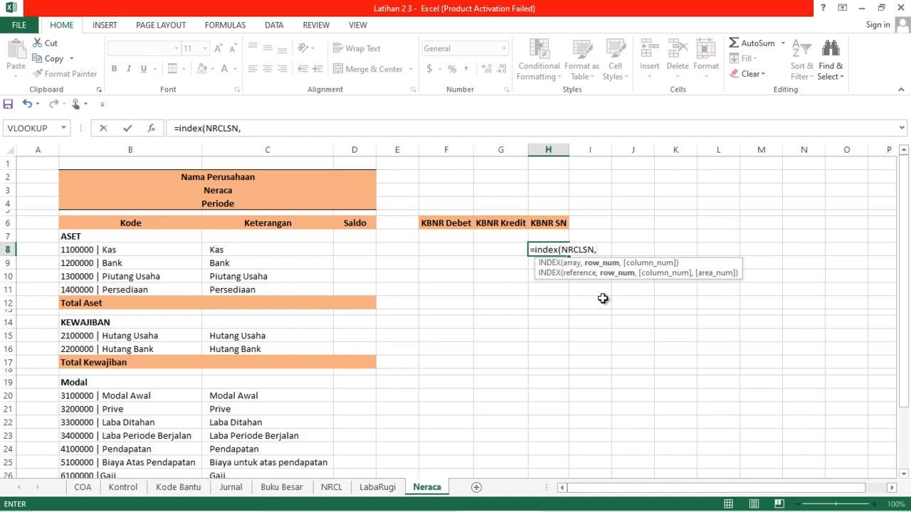
type("match")
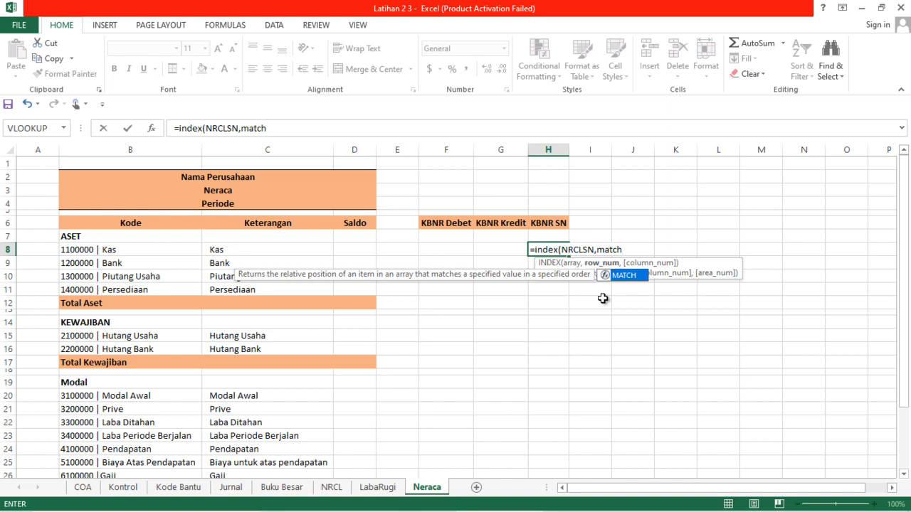
type("(")
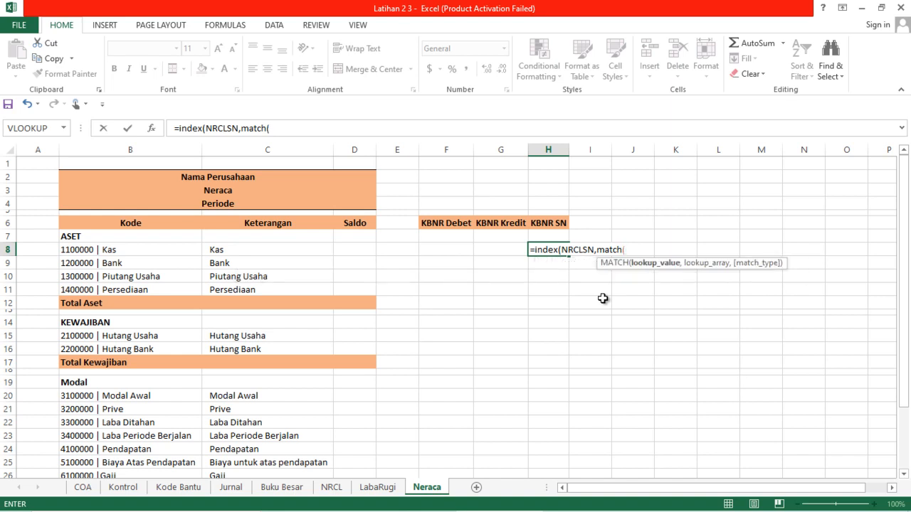
left_click(104, 251)
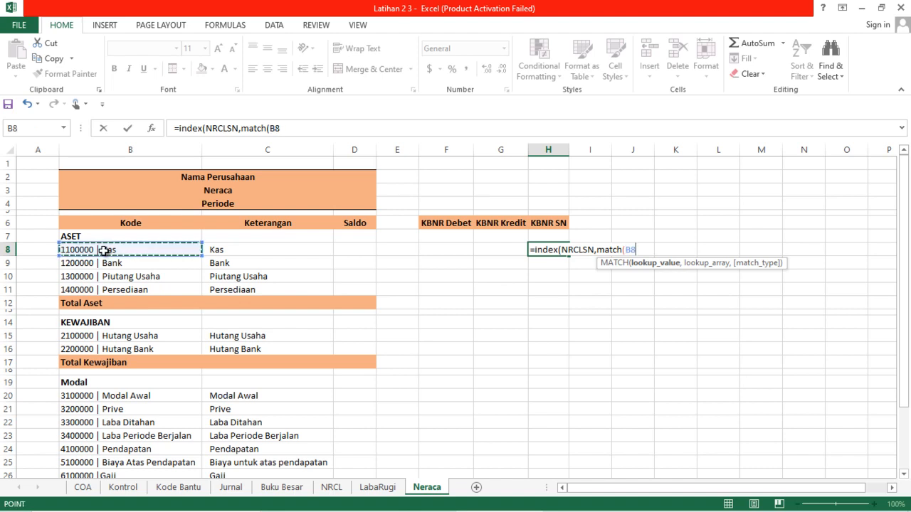
type(",")
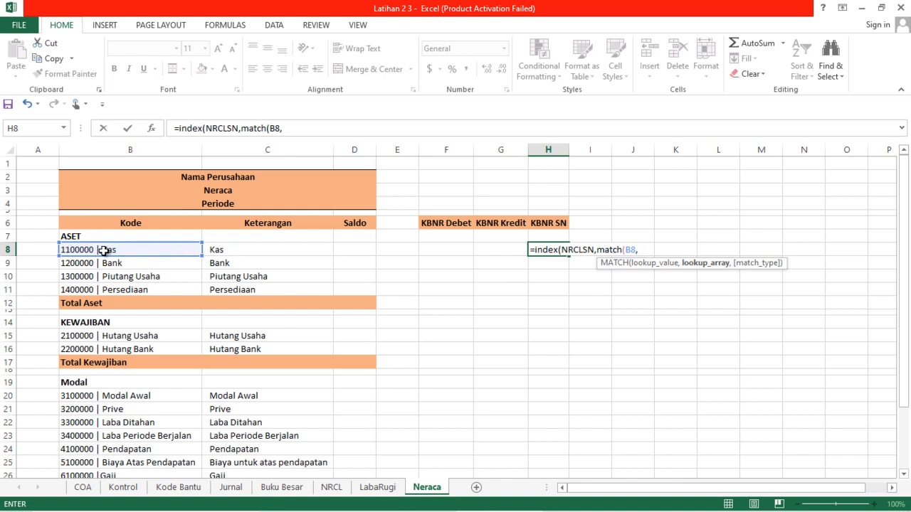
type("nr")
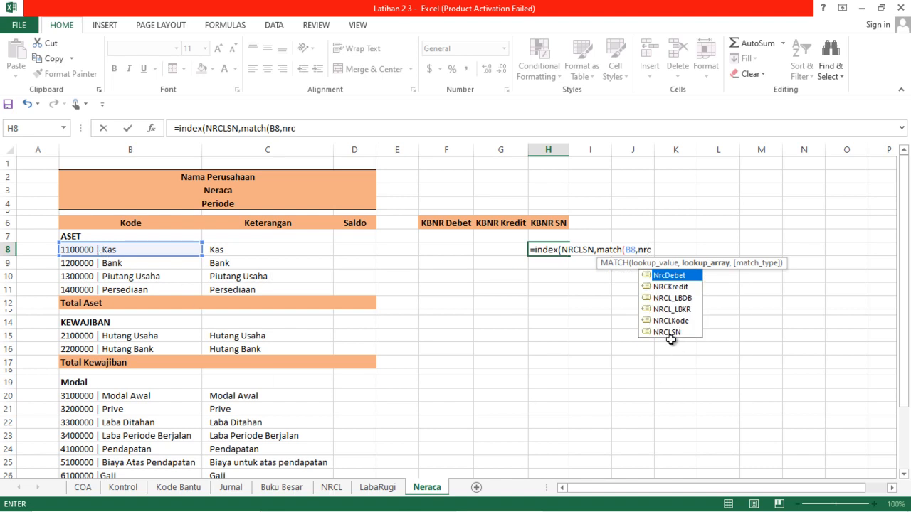
type("c")
double_click(676, 321)
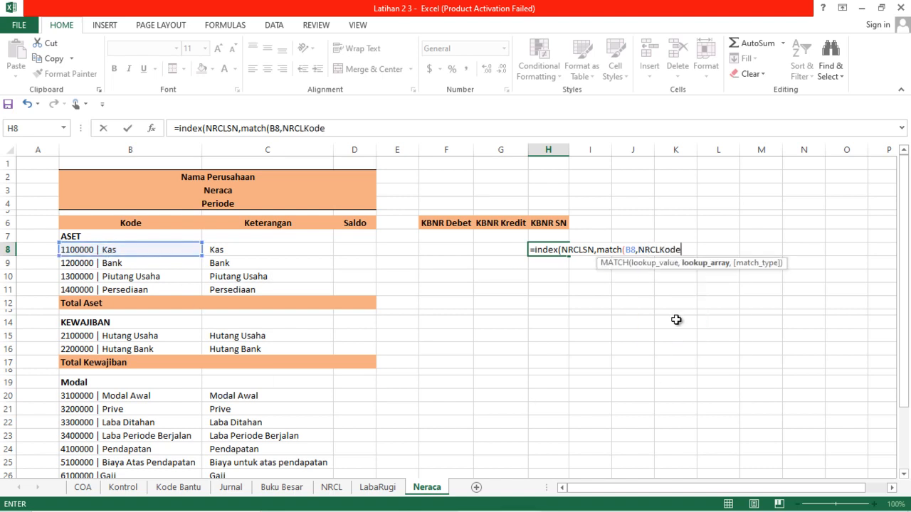
type(",0")
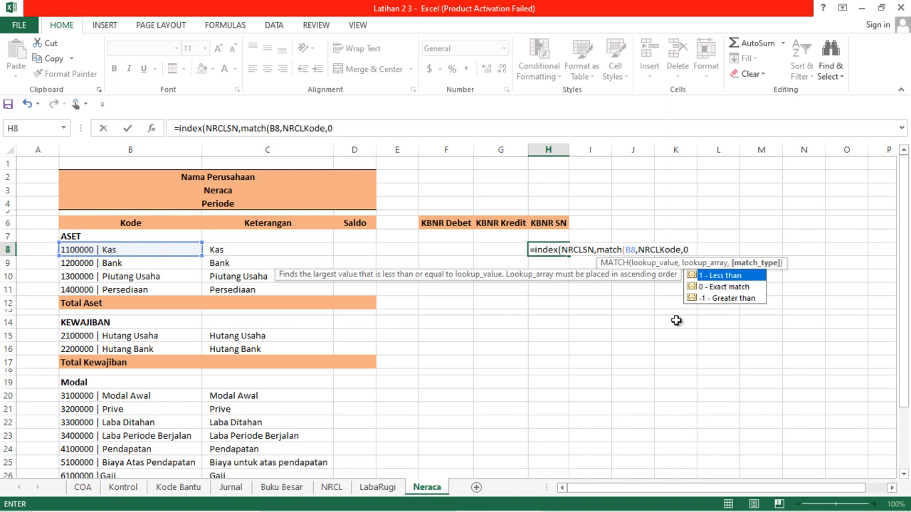
type(")")
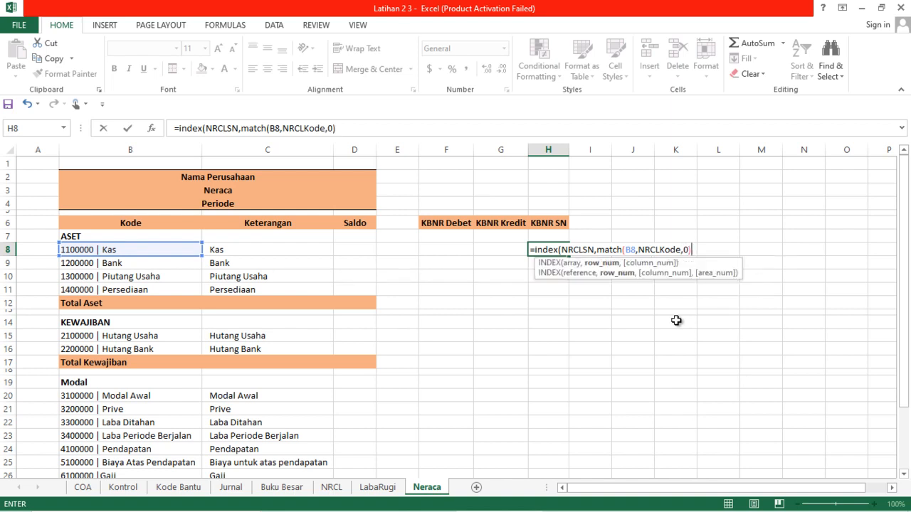
key("Return")
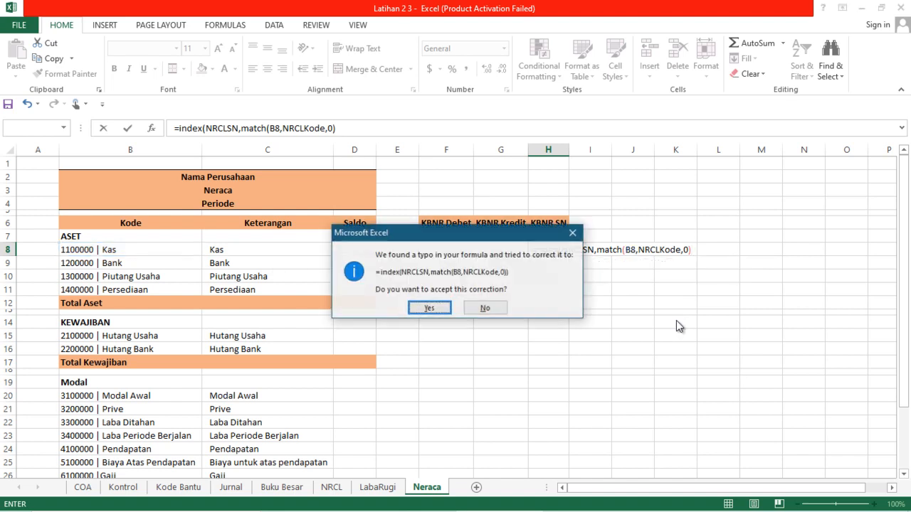
key("Return")
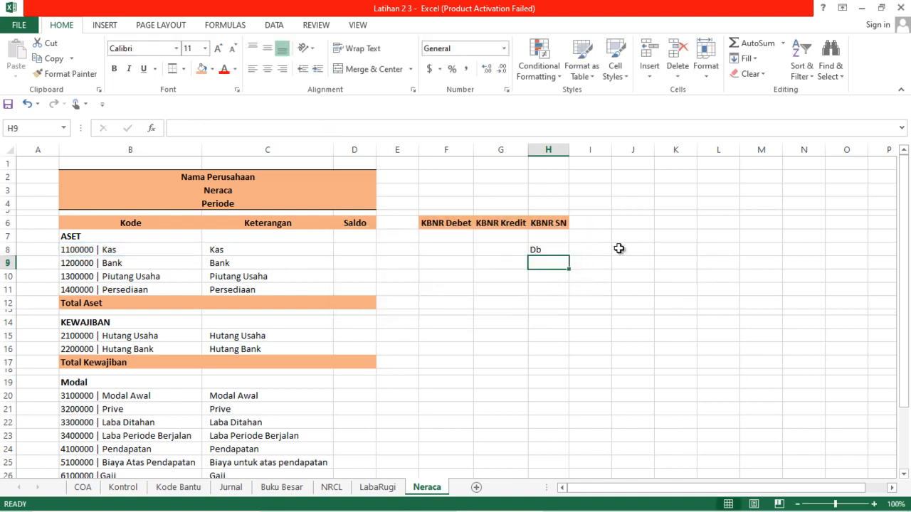
Copy the KBNR SN formula from H8 to the remaining ASET accounts in H9:H11.
left_click(547, 252)
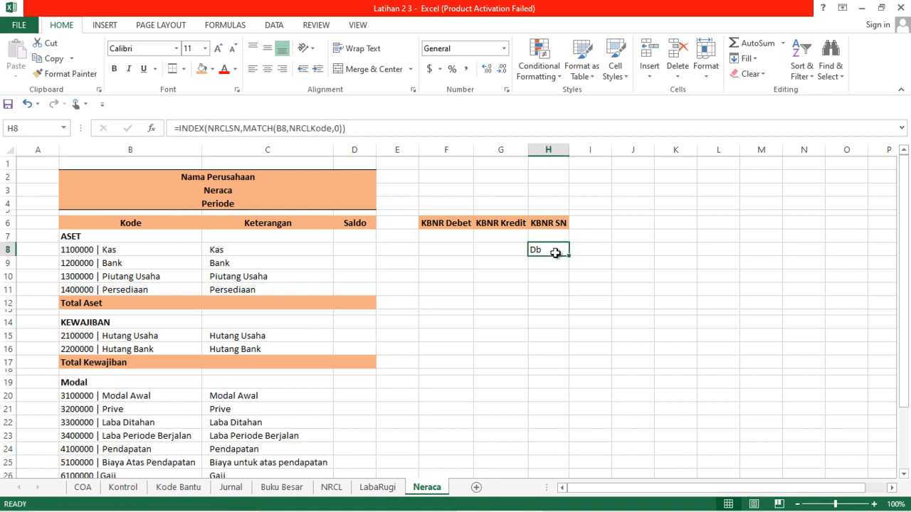
key("ctrl+c")
key("Down")
key("shift+Down")
key("shift+Down")
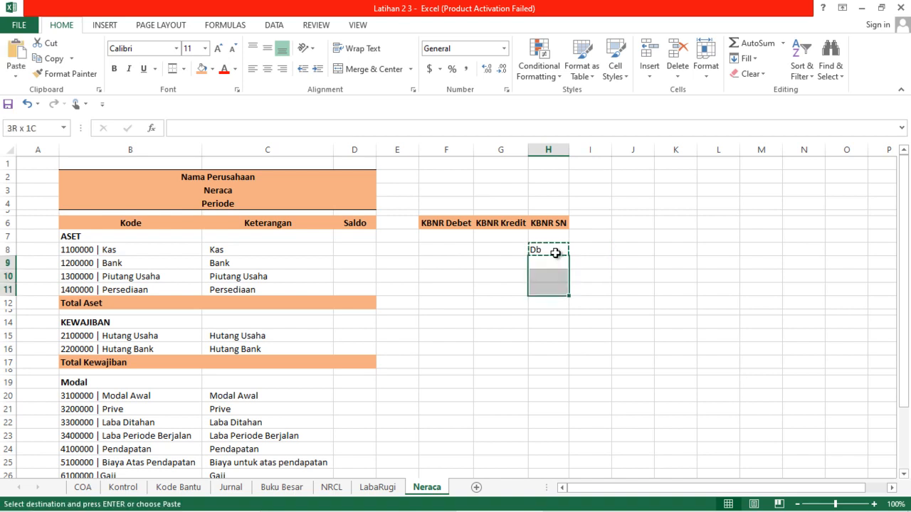
key("ctrl+v")
Paste the copied KBNR SN formula for the KEWAJIBAN accounts in H15:H16.
key("Down")
key("Down")
key("Down")
key("Down")
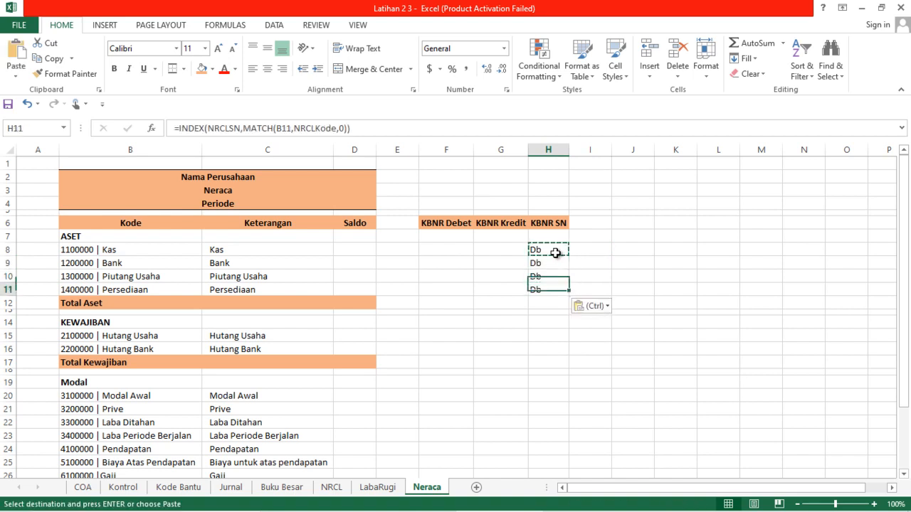
key("Down")
key("shift+Down")
key("ctrl+v")
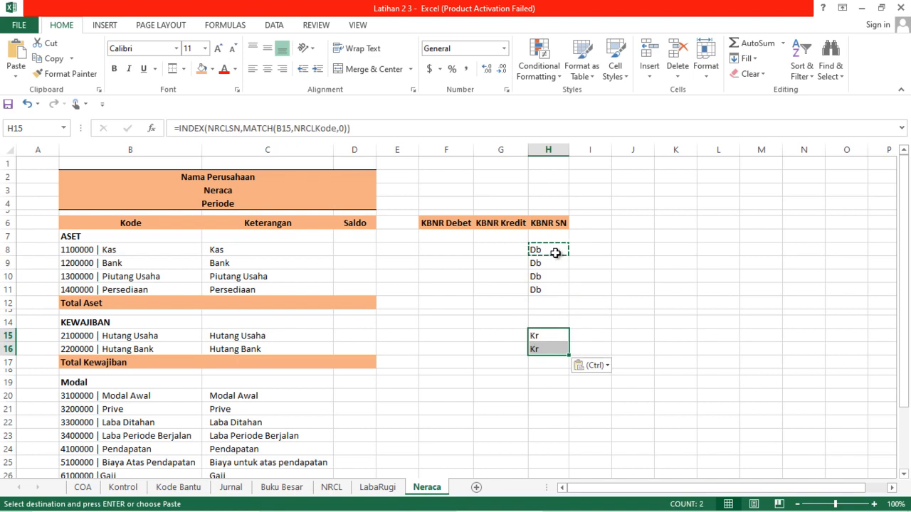
Paste the copied KBNR SN formula for all Modal accounts in H20:H27, leaving out the Total Modal row.
key("Down")
key("Down")
key("Down")
key("Down")
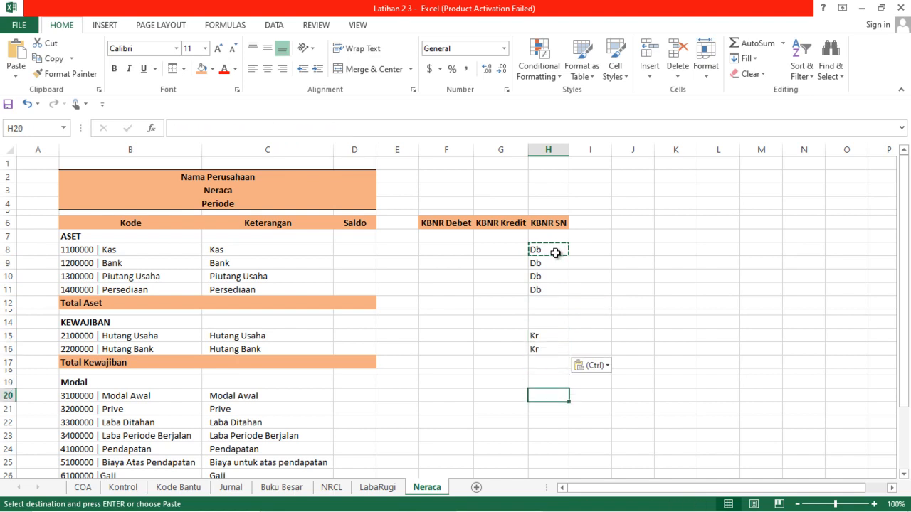
key("shift+Down")
key("shift+Down")
key("shift+Down")
key("shift+Down")
key("shift+Down")
key("shift+Down")
key("shift+Down")
key("shift+Down")
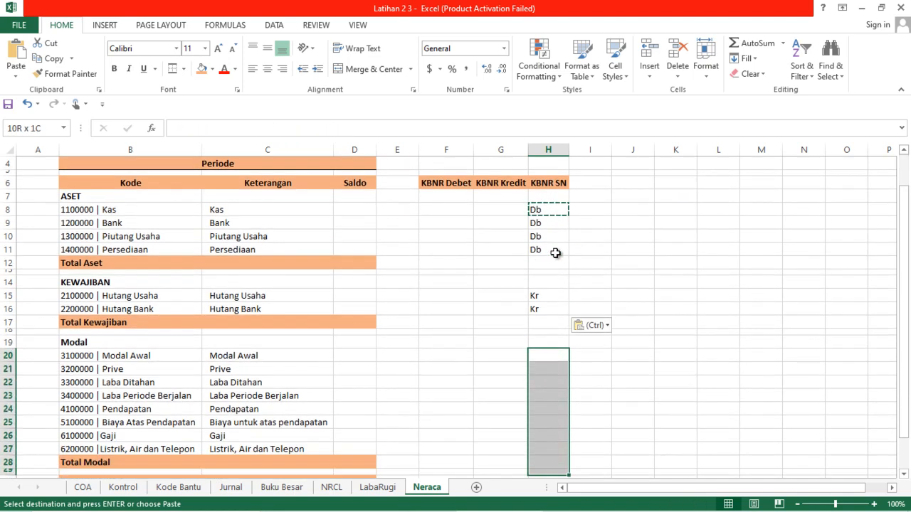
key("shift+Up")
key("ctrl+v")
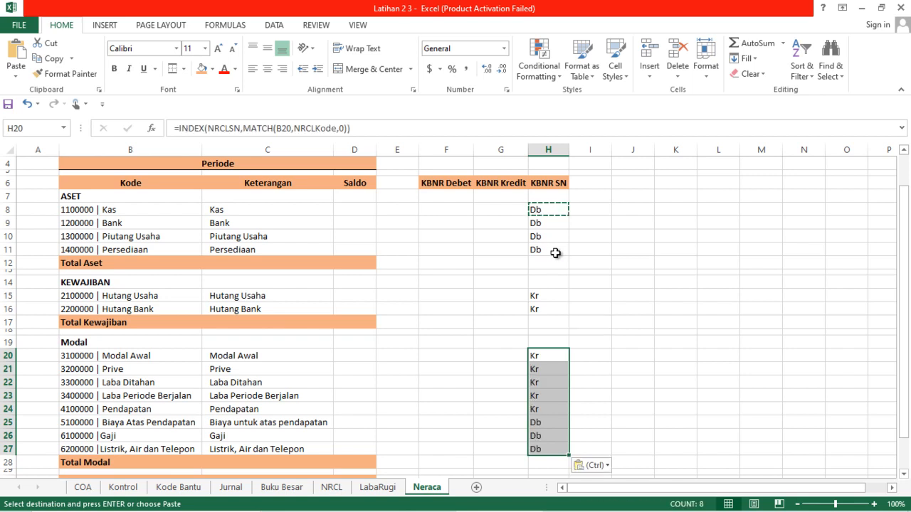
key("Down")
key("Down")
key("Down")
key("Down")
key("Down")
key("Down")
key("Down")
key("Down")
key("Down")
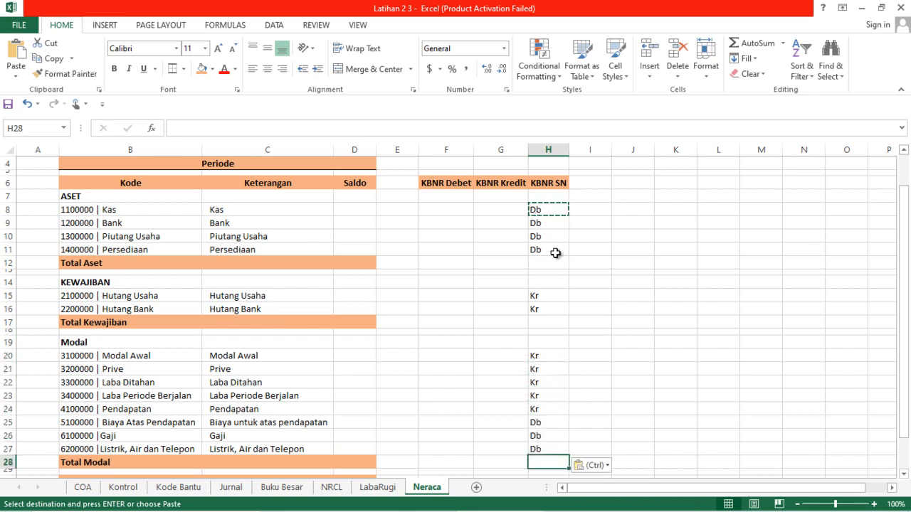
key("Down")
key("Down")
key("Down")
key("Down")
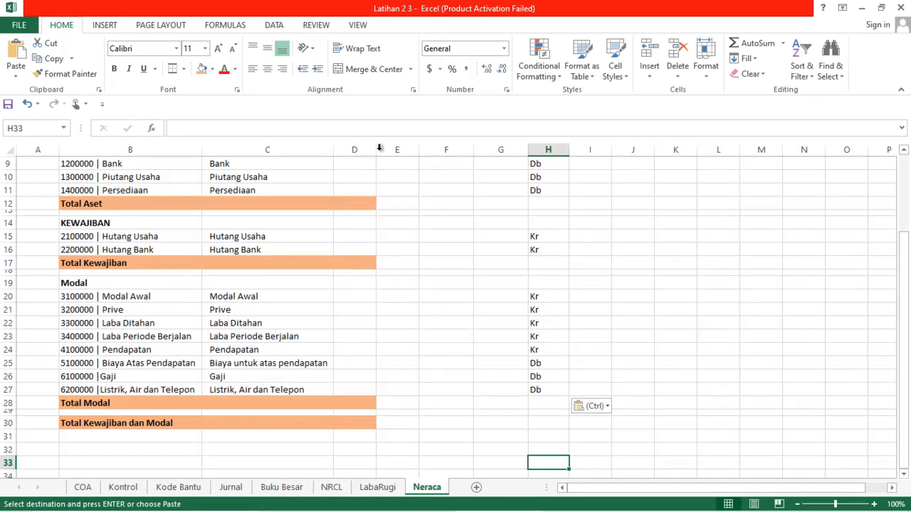
left_click(6, 363)
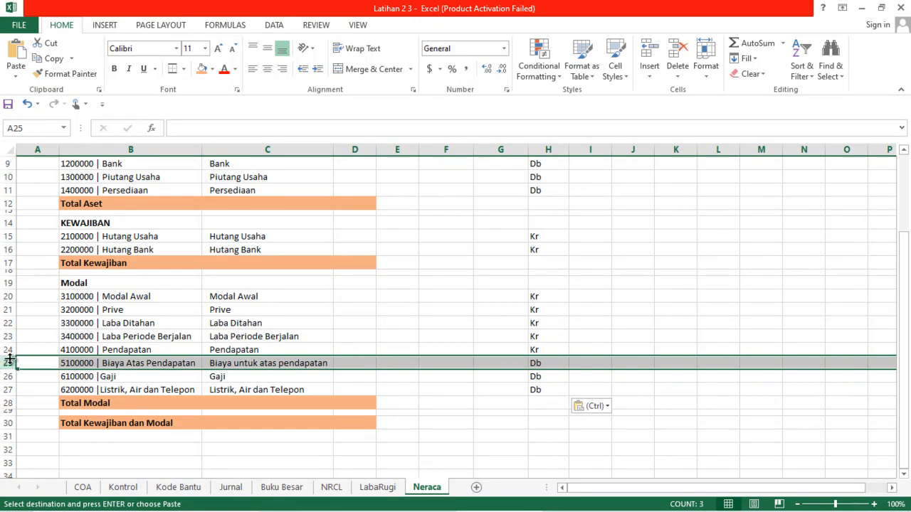
left_click_drag(6, 364, 5, 385)
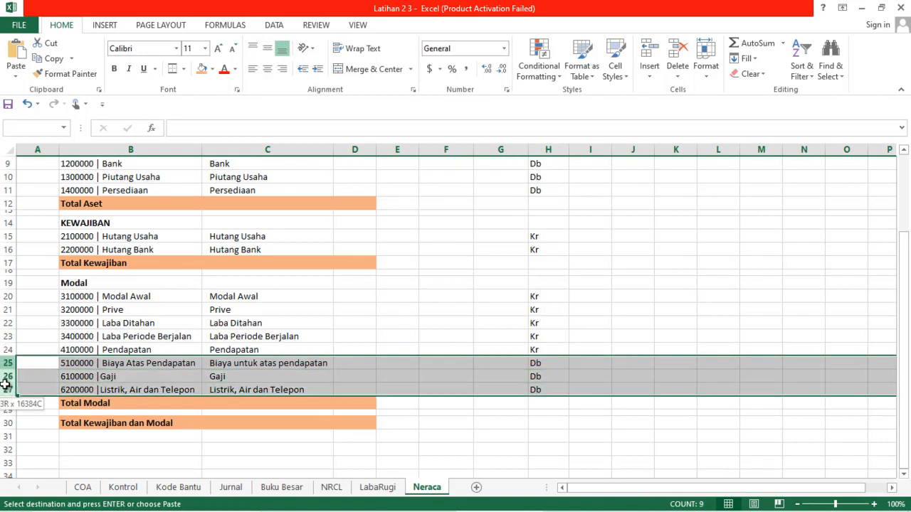
left_click(8, 350)
left_click_drag(9, 350, 6, 390)
right_click(14, 375)
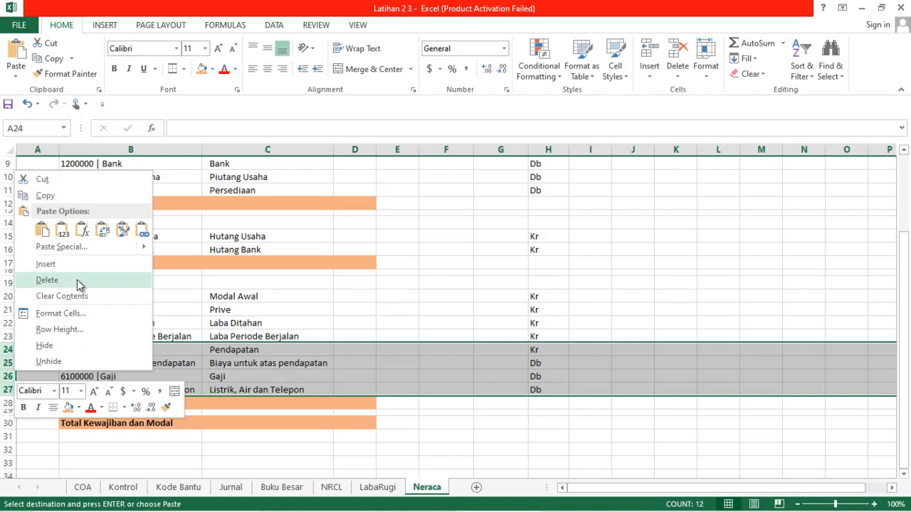
key("Escape")
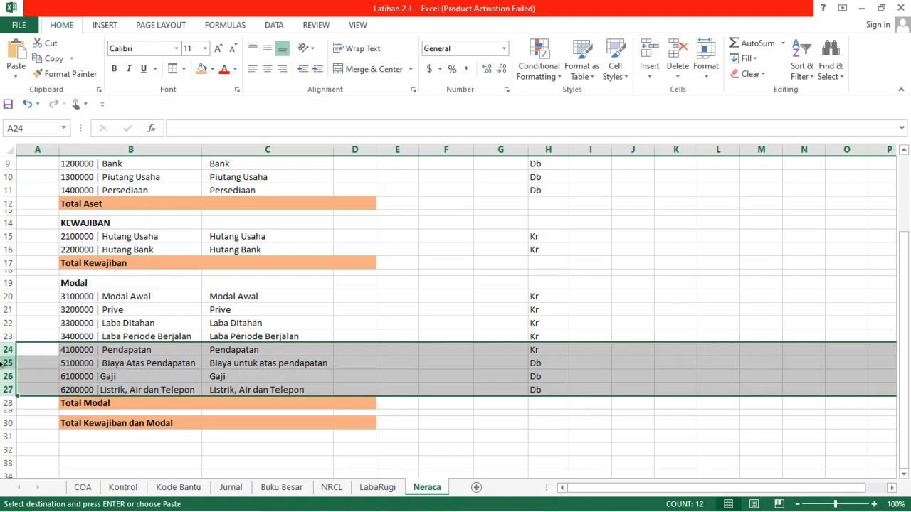
right_click(8, 341)
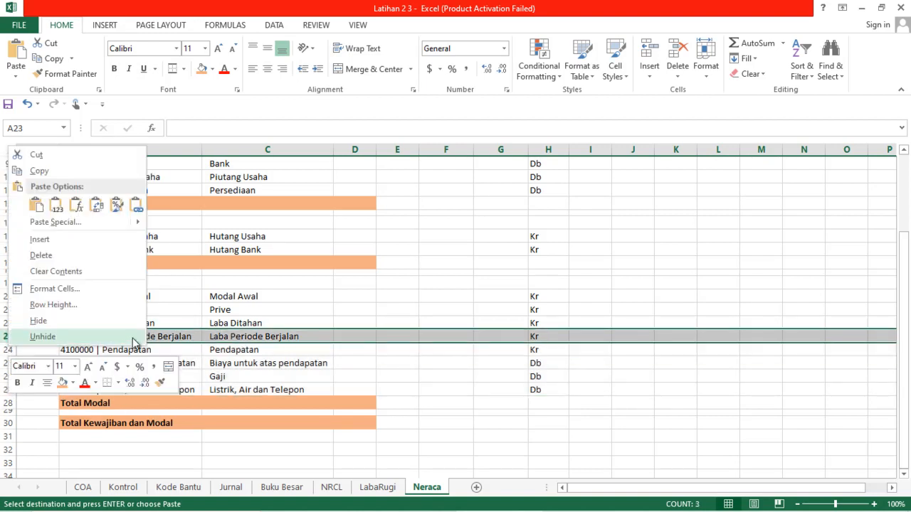
key("Escape")
Delete rows 24 to 27, holding the Pendapatan, Biaya Atas Pendapatan, Gaji and Listrik, Air dan Telepon accounts.
left_click(6, 350)
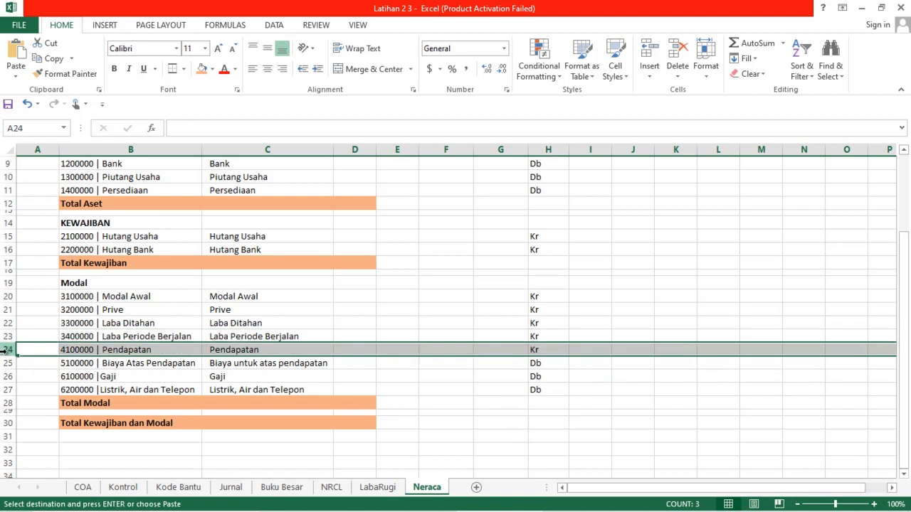
key("shift+Down")
key("shift+Down")
key("shift+Down")
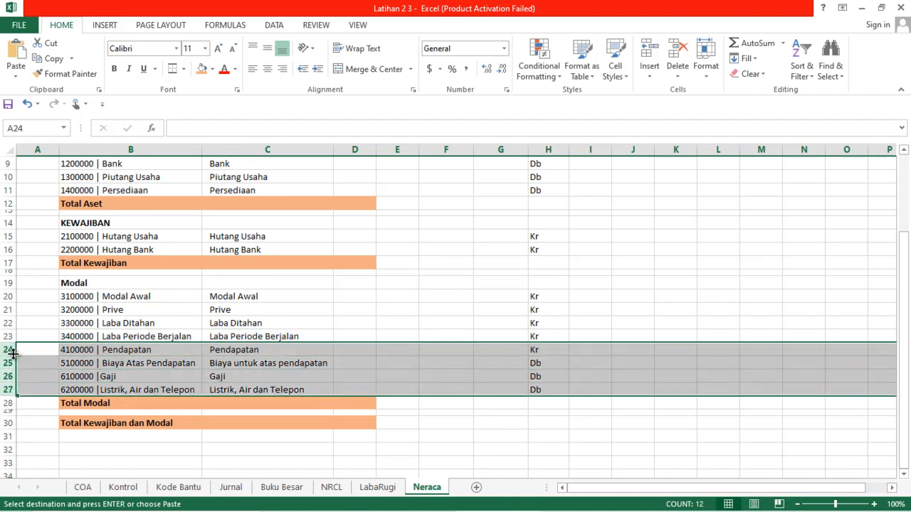
right_click(6, 351)
left_click(53, 264)
left_click(207, 437)
Insert a blank row above the Total Modal row and shrink its height to a thin spacer.
scroll(304, 401, "up", 1)
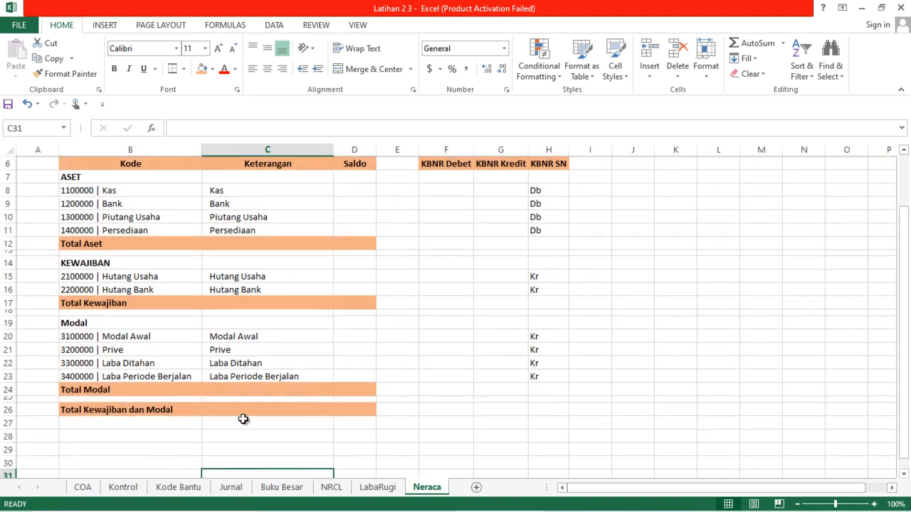
right_click(14, 392)
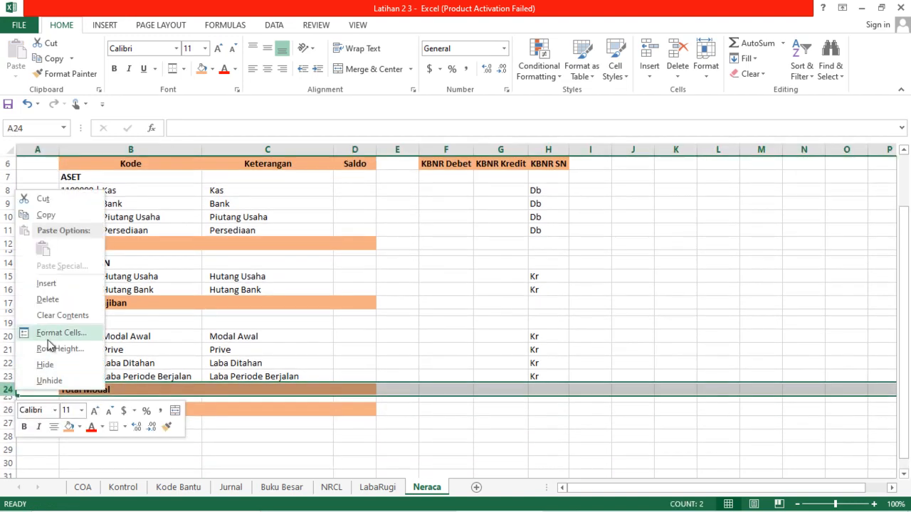
left_click(58, 284)
left_click_drag(9, 396, 9, 388)
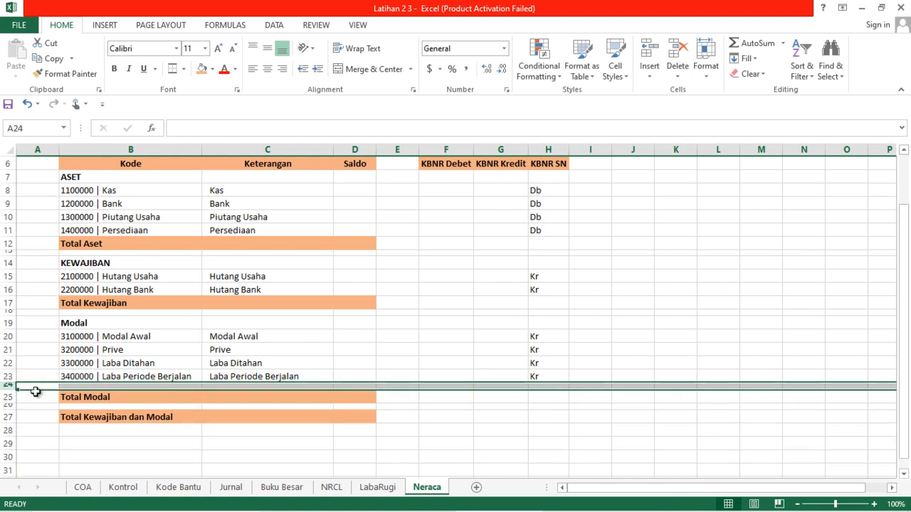
left_click(393, 433)
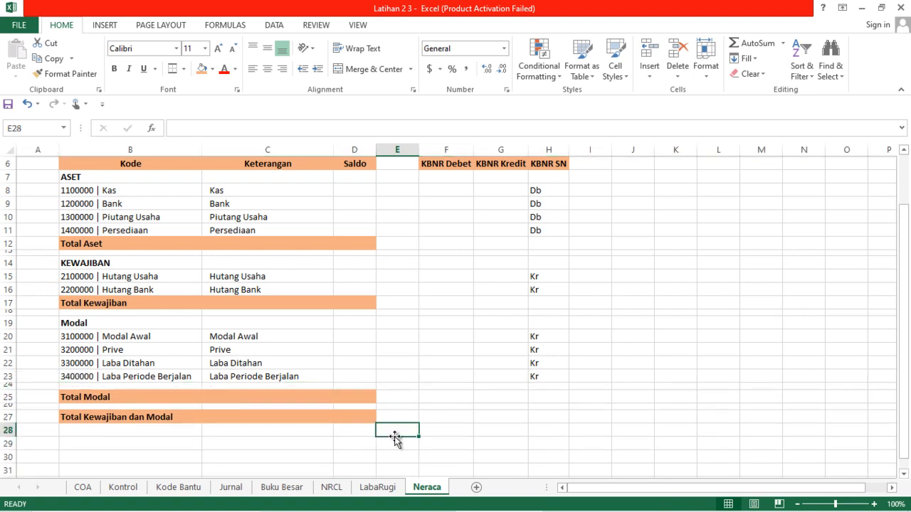
scroll(393, 433, "up", 2)
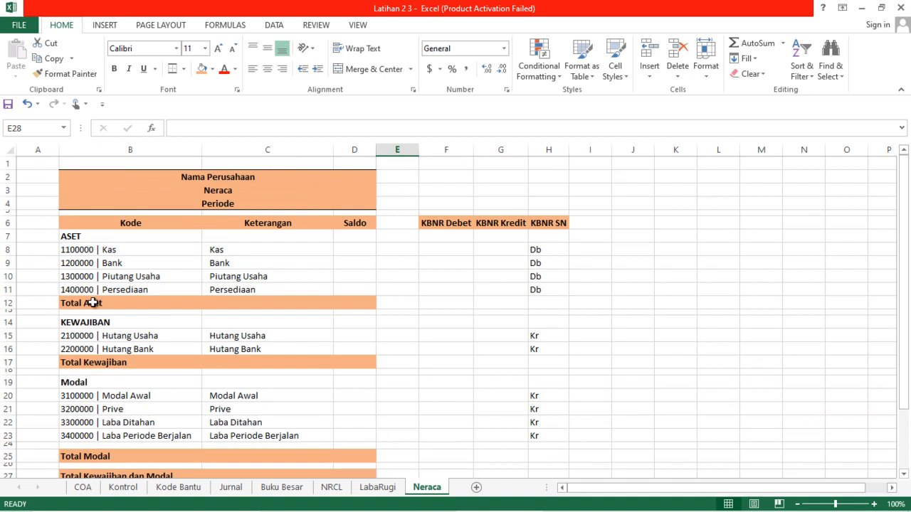
left_click(120, 251)
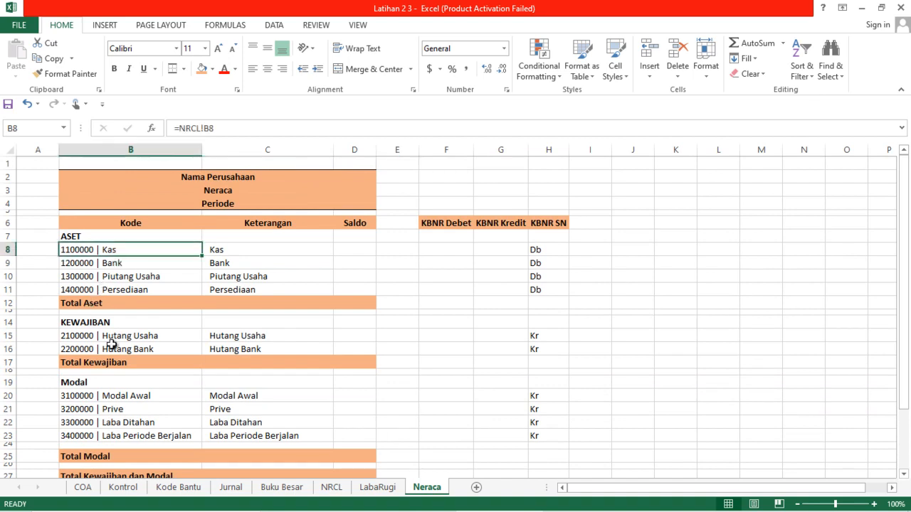
left_click(83, 437)
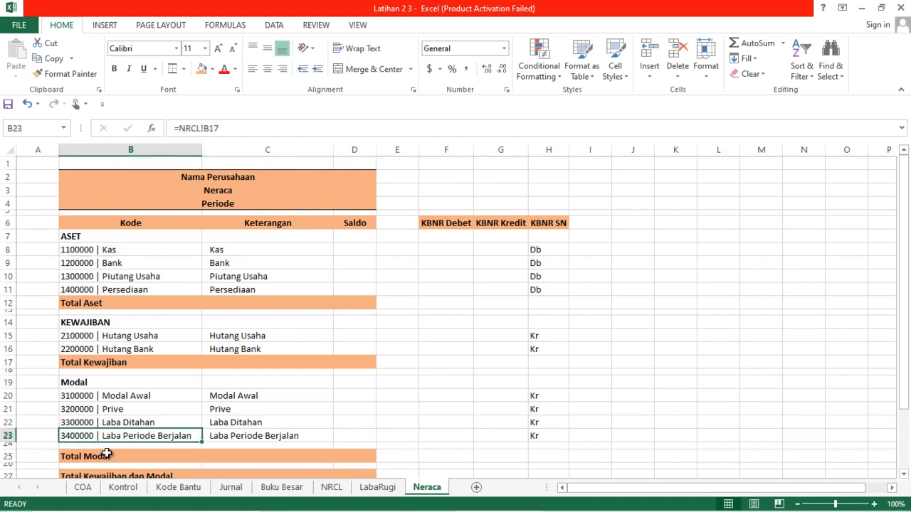
scroll(110, 464, "down", 1)
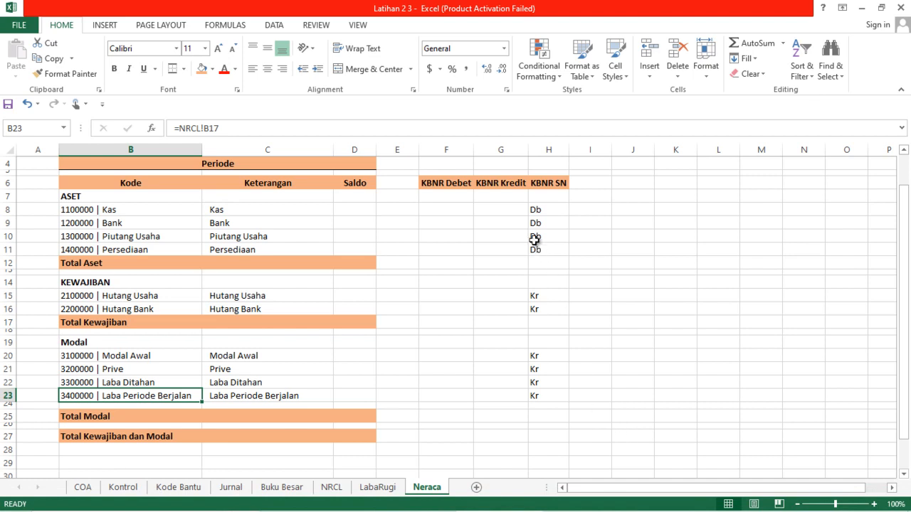
left_click(435, 186)
left_click(500, 183)
Copy the KBNR SN formula from H8 into F8, the KBNR Debet cell of the Kas account.
left_click(544, 210)
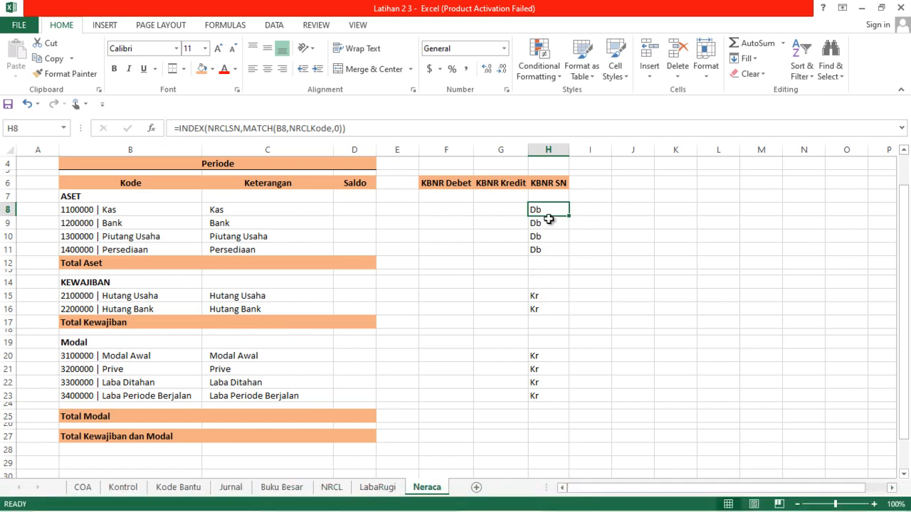
key("ctrl+c")
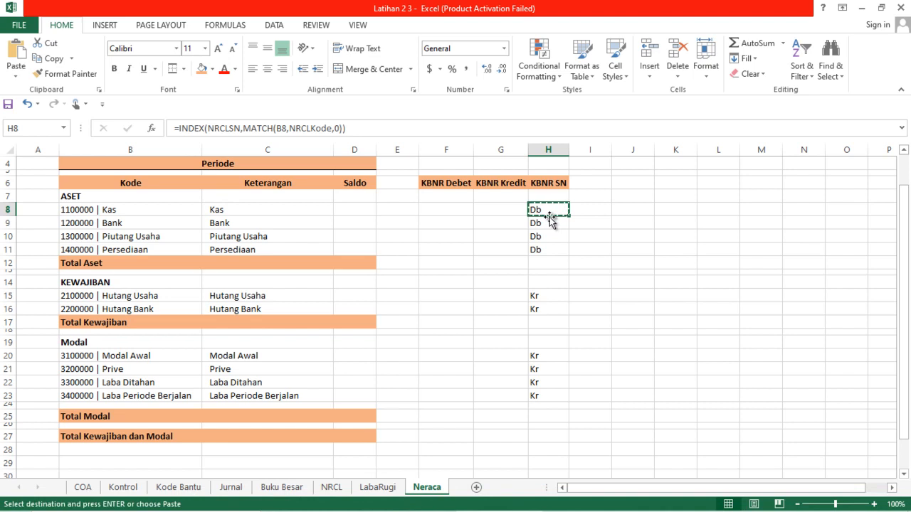
key("Left")
key("Left")
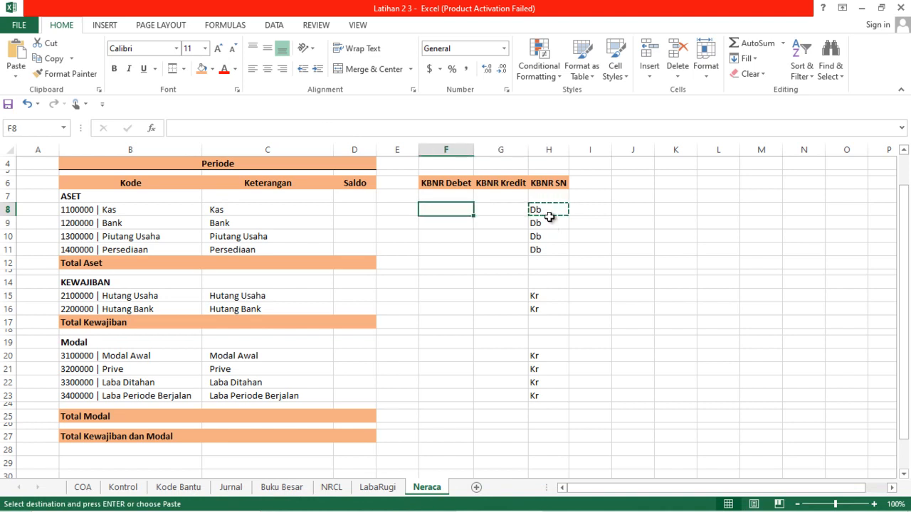
key("ctrl+v")
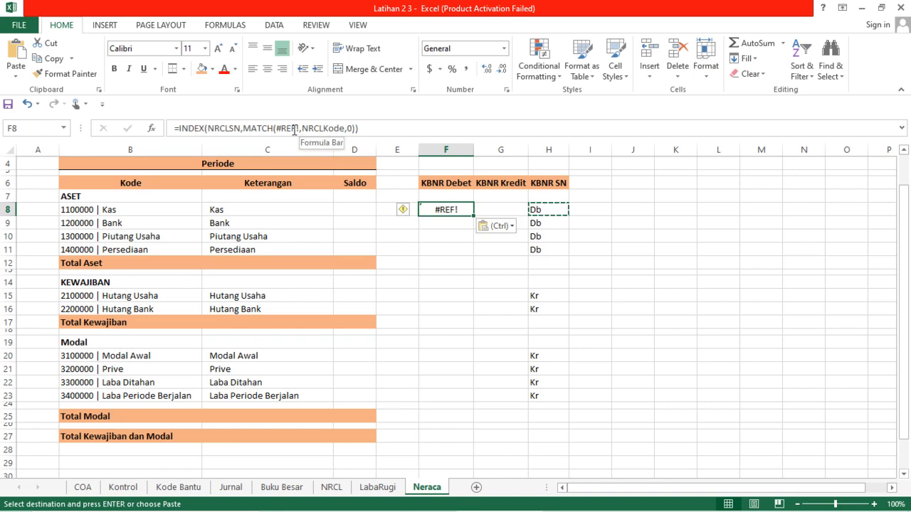
Replace the NRCLSN array in the F8 formula with the named range NrcDebet.
left_click(242, 128)
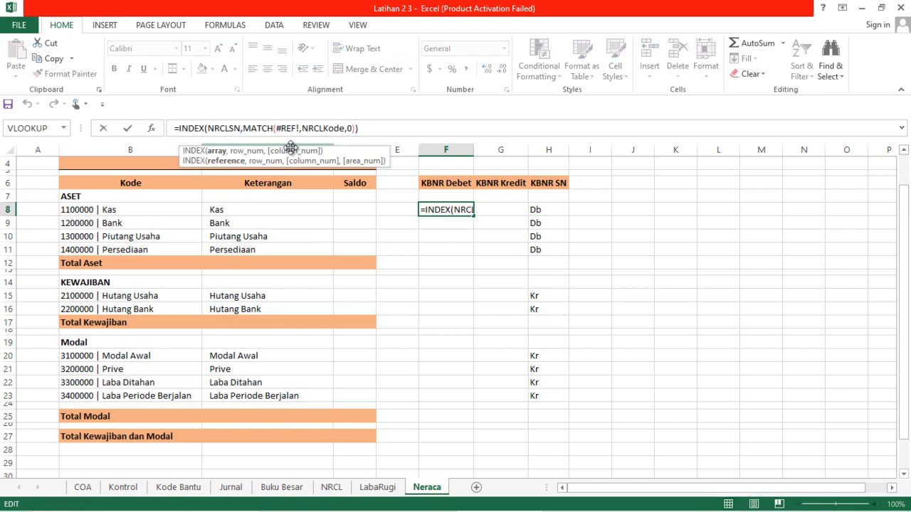
key("BackSpace")
key("BackSpace")
key("BackSpace")
key("BackSpace")
key("BackSpace")
key("BackSpace")
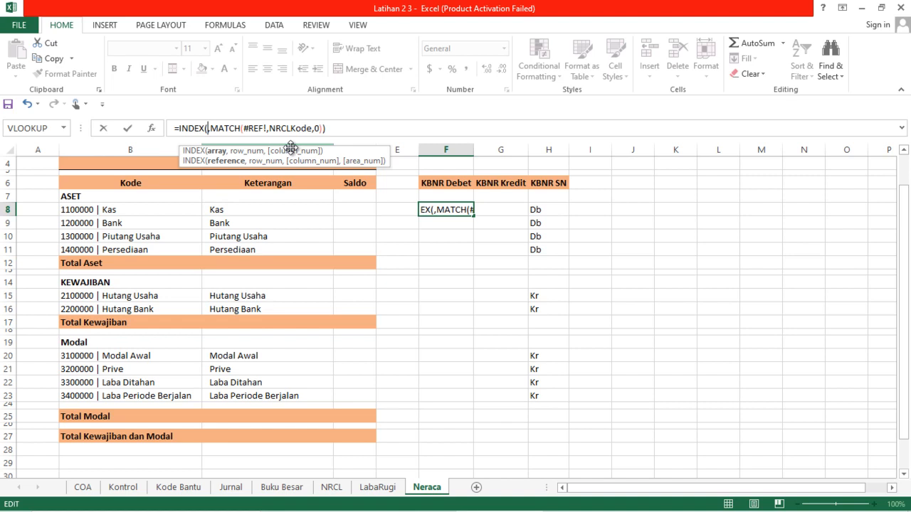
type("NR")
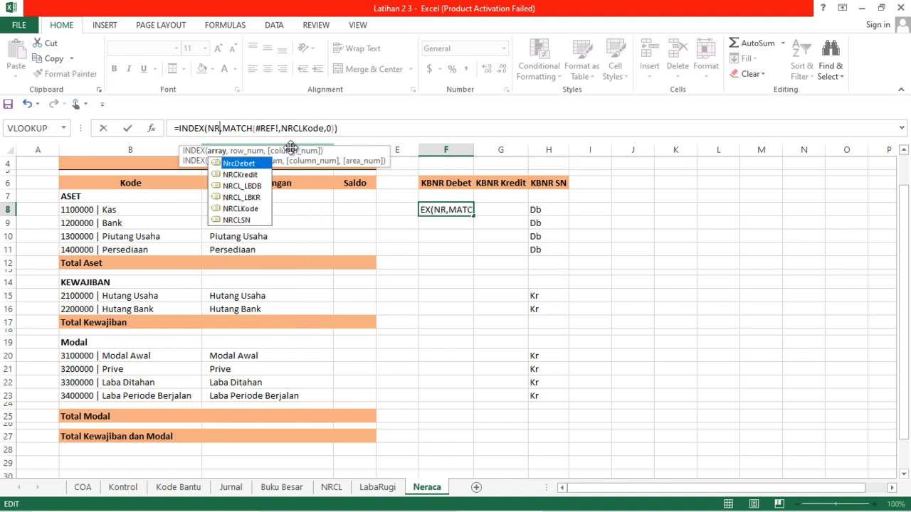
double_click(244, 166)
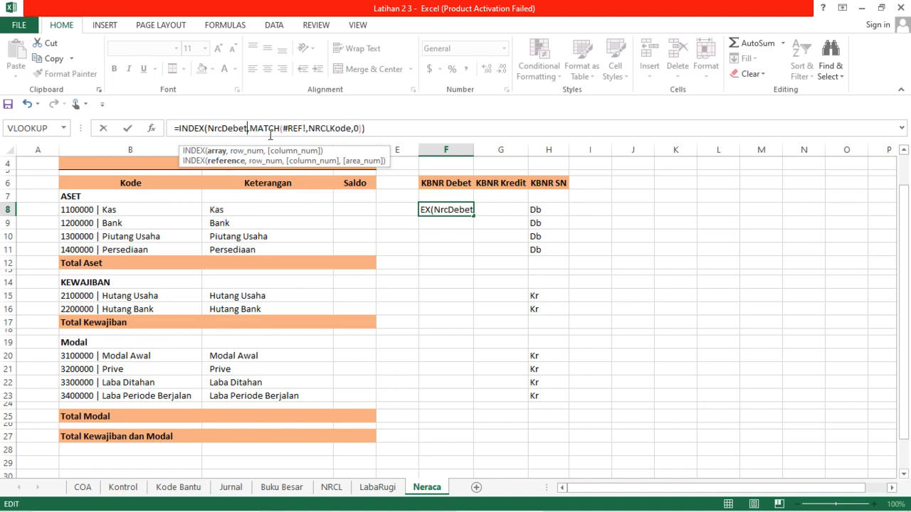
Replace the broken #REF! lookup value in the F8 formula with B8, completing =INDEX(NrcDebet,MATCH(B8,NRCLKode,0)).
left_click(306, 128)
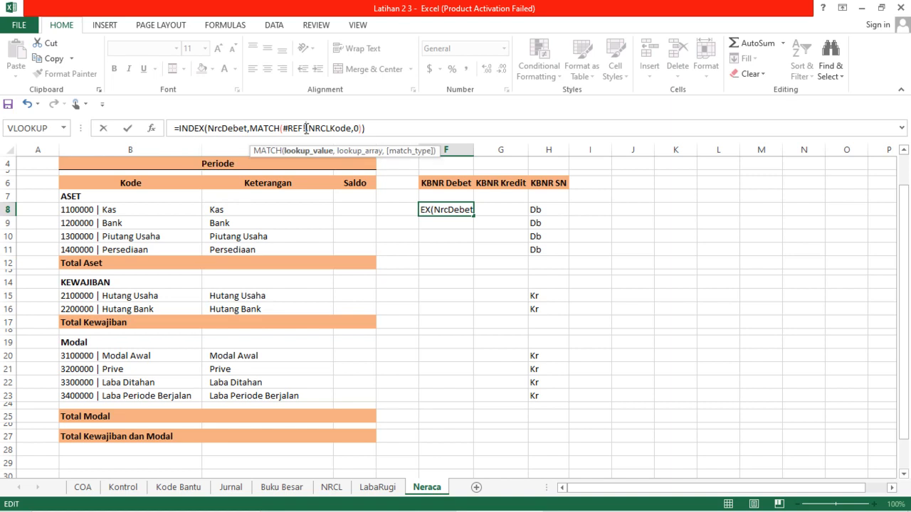
key("BackSpace")
key("BackSpace")
key("BackSpace")
key("BackSpace")
key("BackSpace")
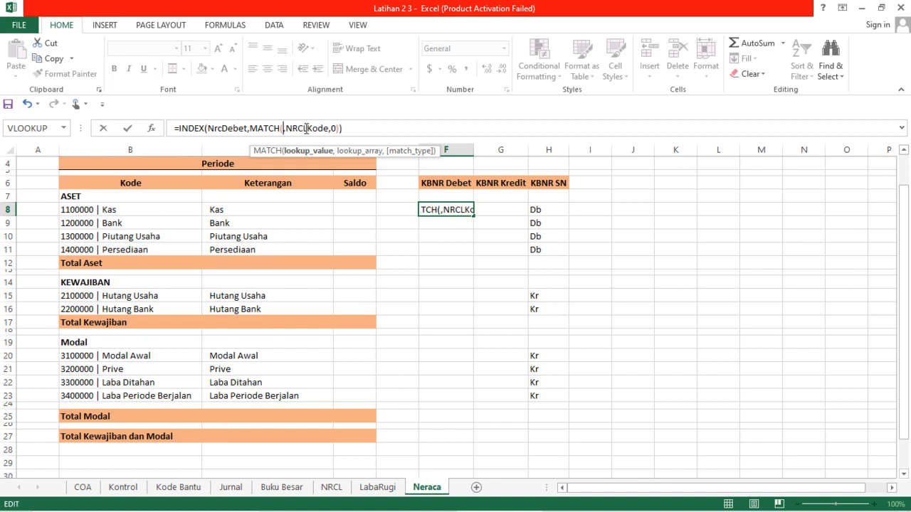
left_click(118, 207)
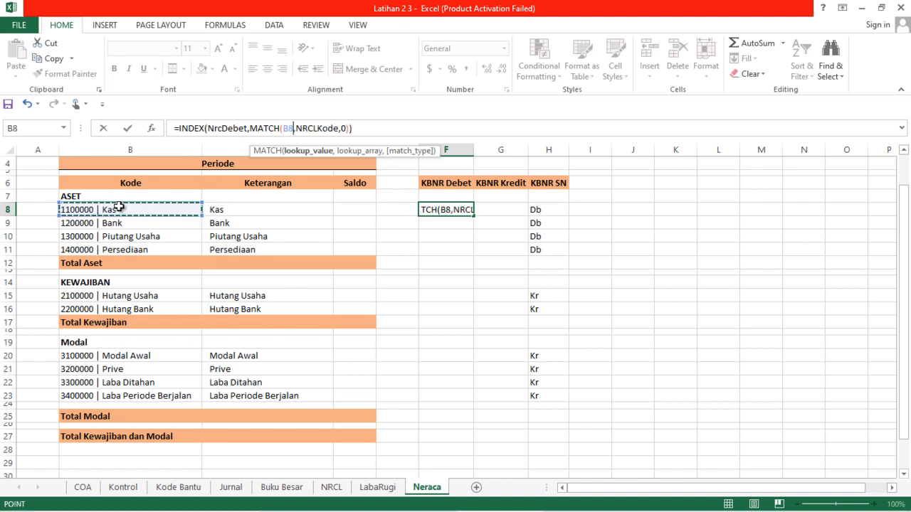
key("Return")
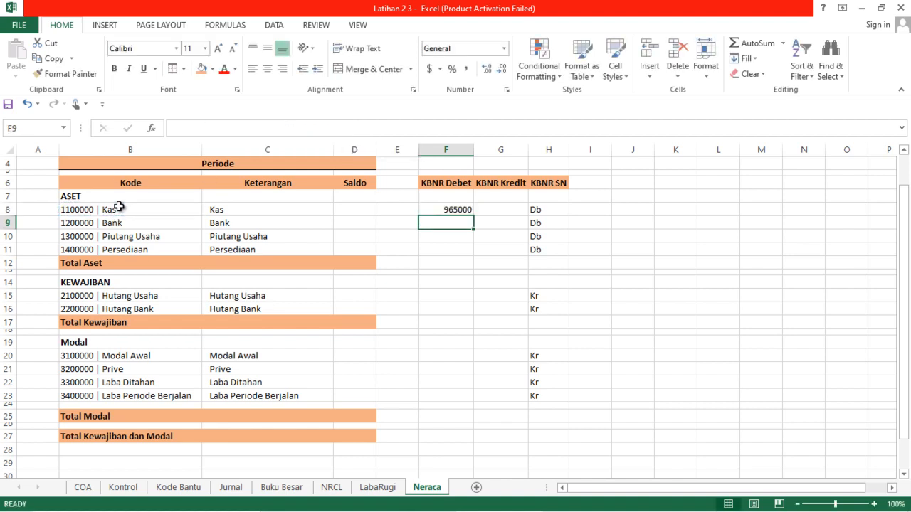
Copy the KBNR Debet formula from F8 to the remaining ASET accounts in F9:F11.
left_click(452, 208)
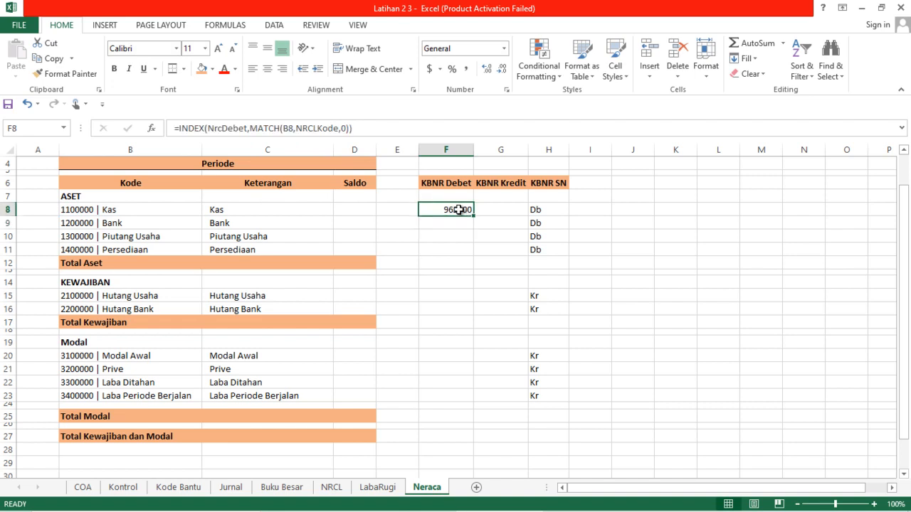
key("ctrl+c")
key("Down")
key("shift+Down")
key("shift+Down")
key("ctrl+v")
Paste the copied KBNR Debet formula for the KEWAJIBAN accounts in F15:F16.
key("Down")
key("Down")
key("Down")
key("Down")
key("Down")
key("Down")
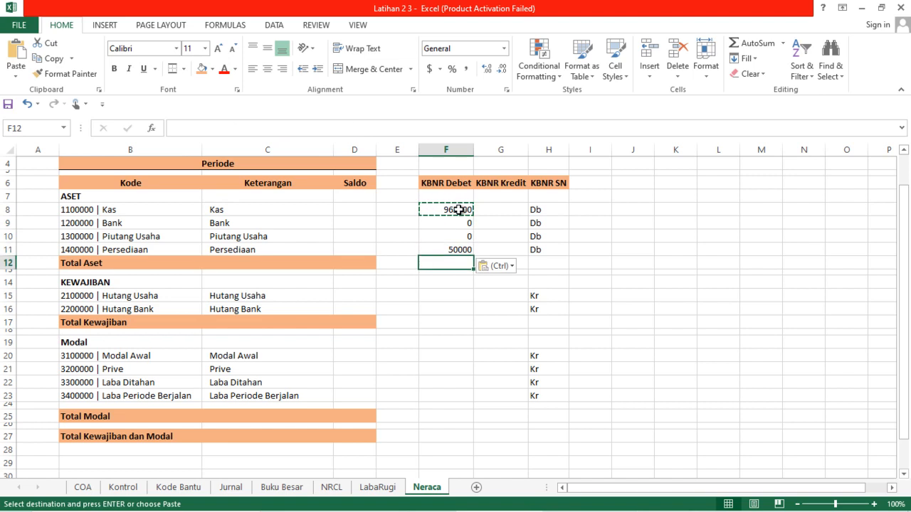
key("shift+Down")
key("ctrl+v")
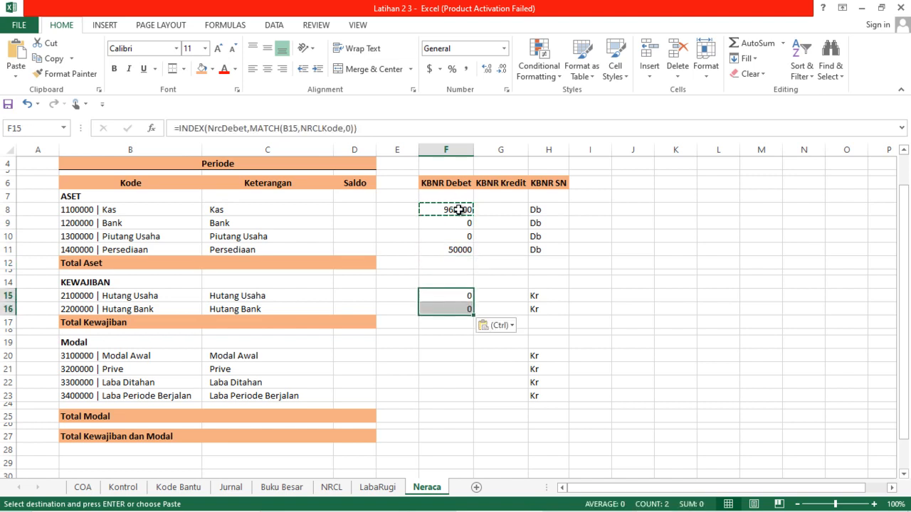
Paste the copied KBNR Debet formula for the four Modal accounts in F20:F23.
key("Down")
key("Down")
key("Down")
key("Down")
key("Down")
key("shift+Down")
key("shift+Down")
key("shift+Down")
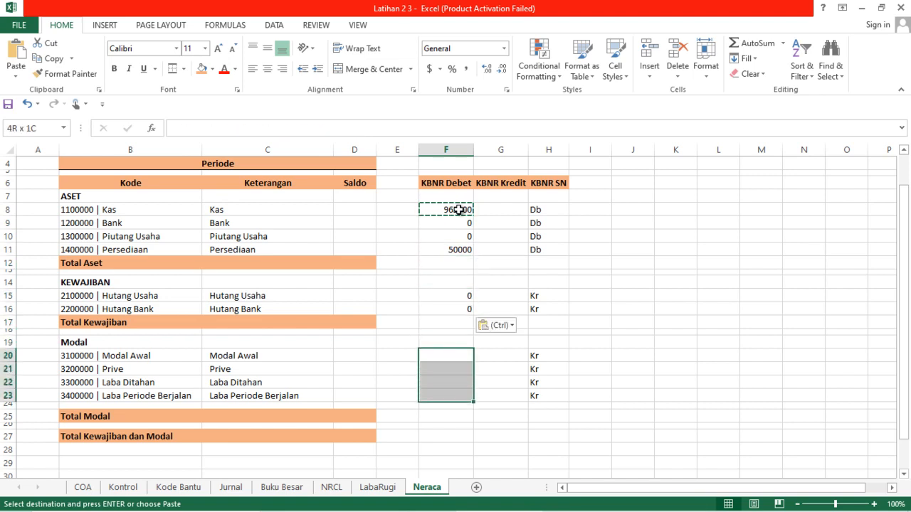
key("ctrl+v")
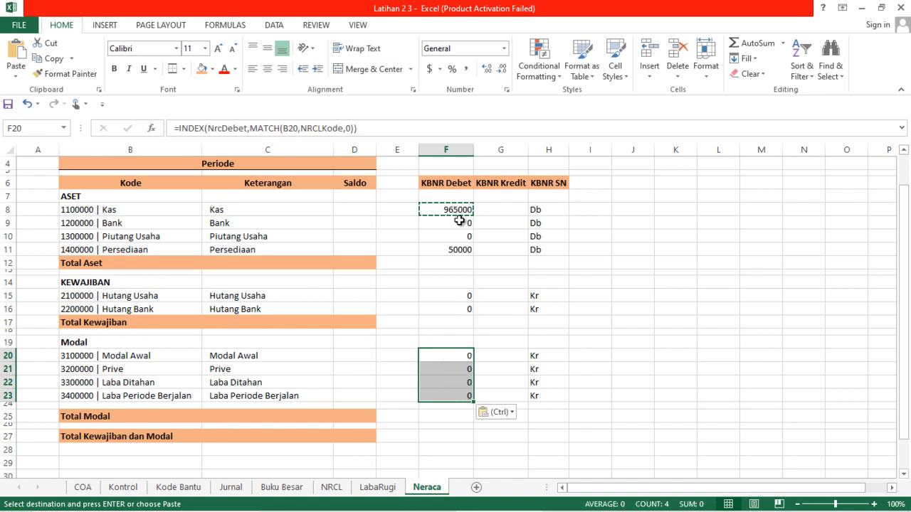
Copy the KBNR Debet formula from F8 into the first KBNR Kredit cell, G8.
left_click(482, 207)
left_click(458, 208)
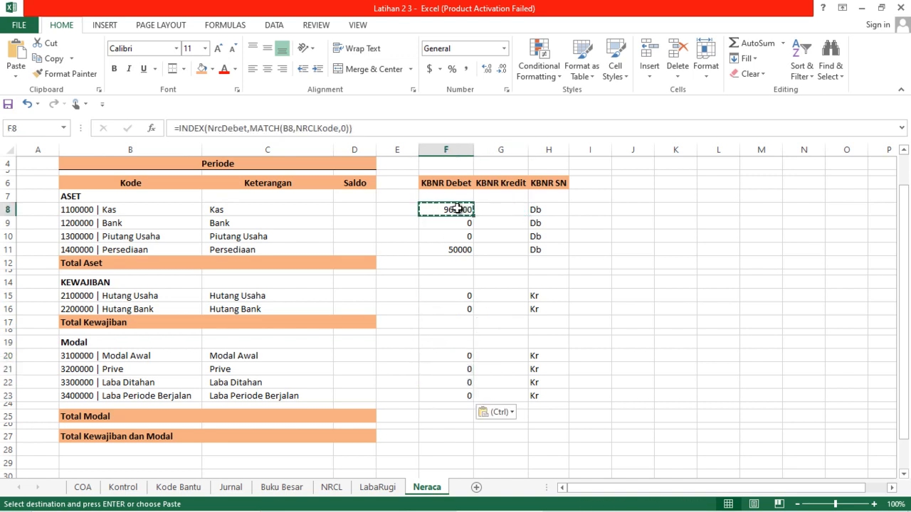
key("ctrl+c")
key("Right")
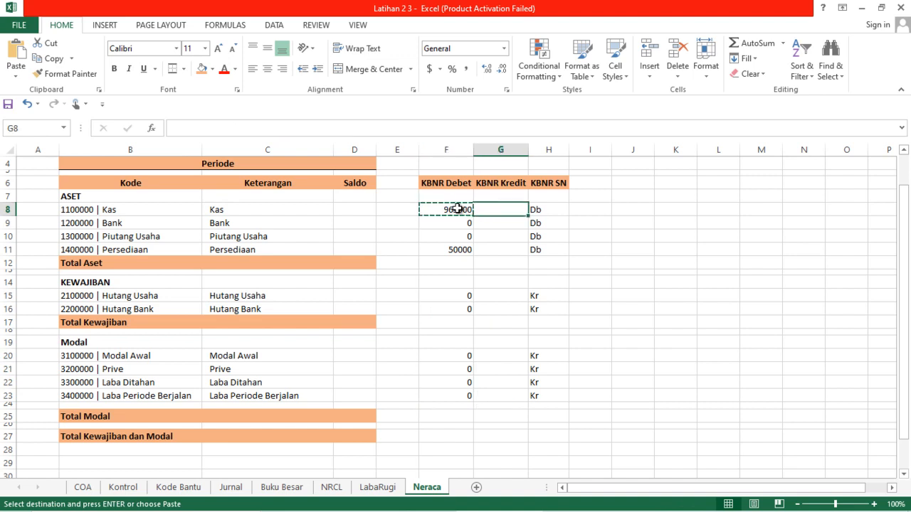
key("ctrl+v")
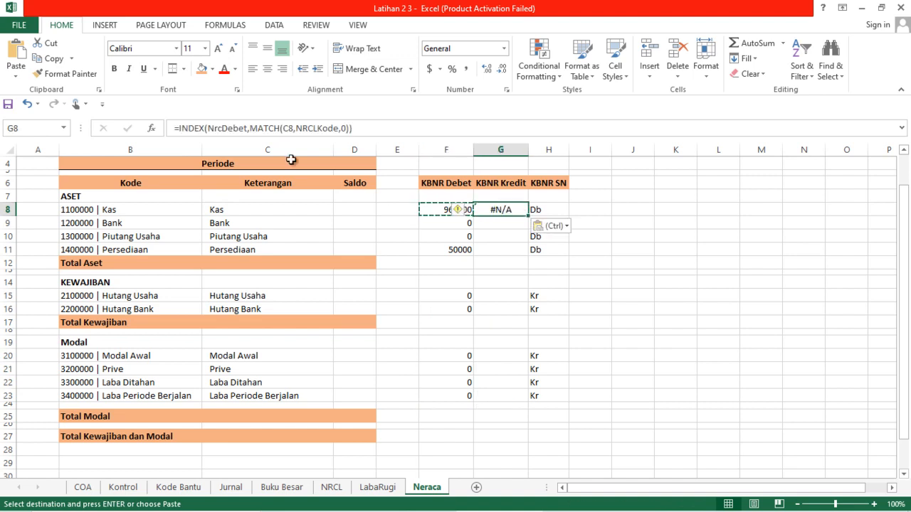
Replace the NrcDebet range with NRCKredit in the G8 INDEX formula.
left_click(248, 129)
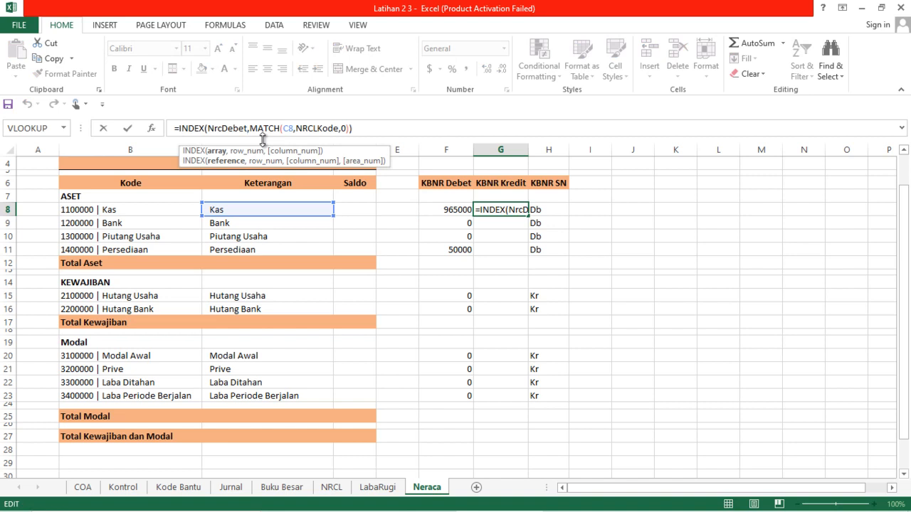
key("BackSpace")
key("BackSpace")
key("BackSpace")
key("BackSpace")
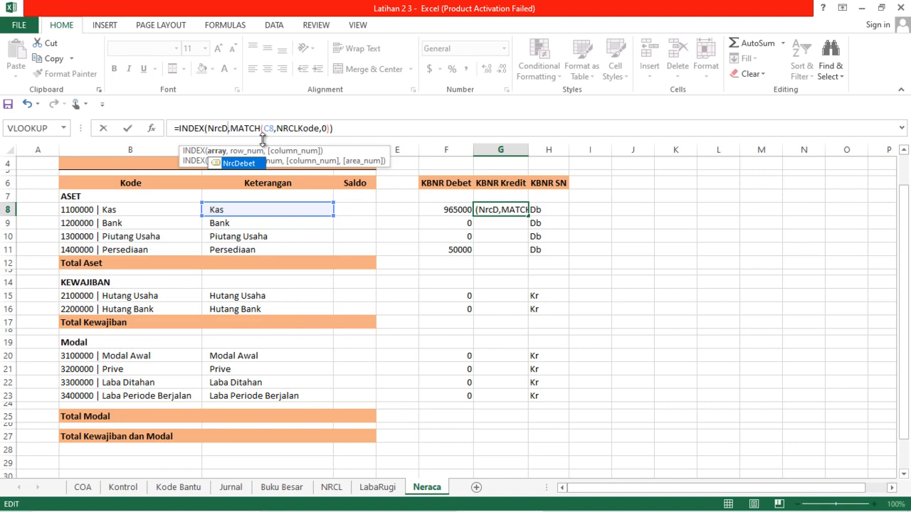
key("BackSpace")
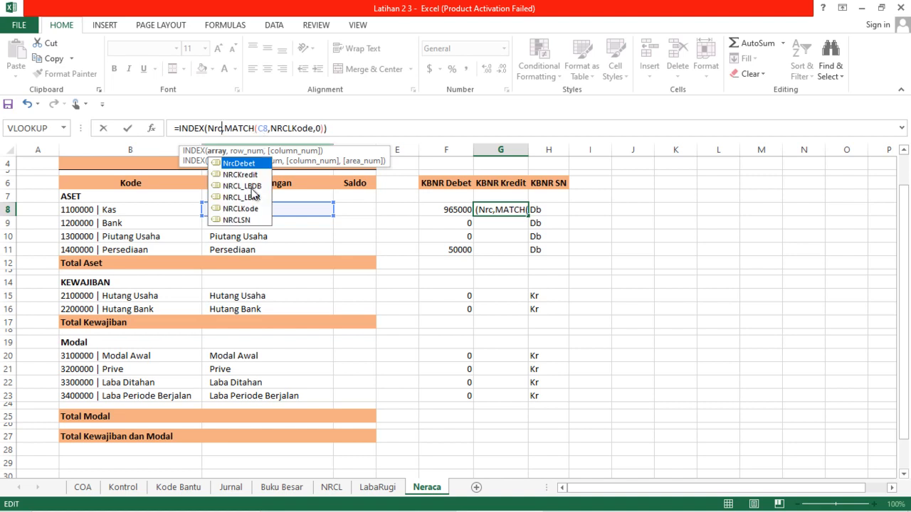
left_click(247, 179)
double_click(247, 178)
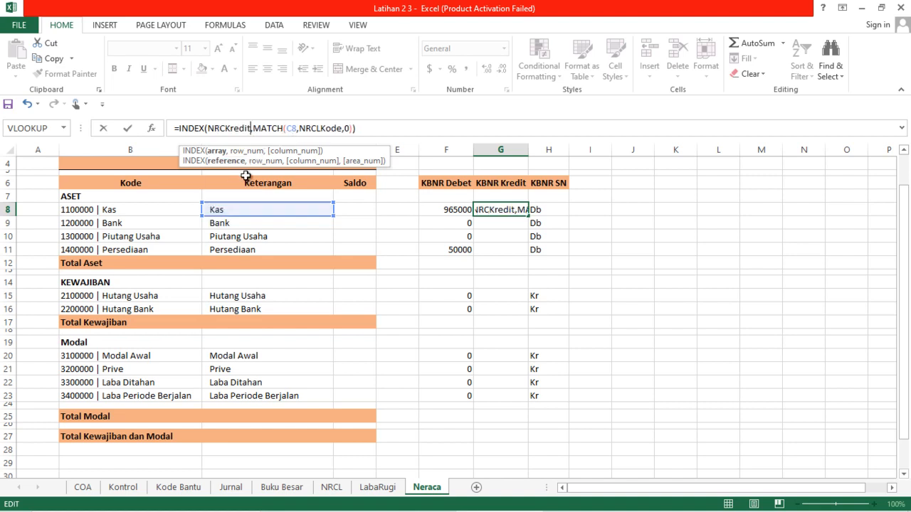
Change the MATCH lookup value in G8 to B8, completing =INDEX(NRCKredit,MATCH(B8,NRCLKode,0)).
left_click(297, 129)
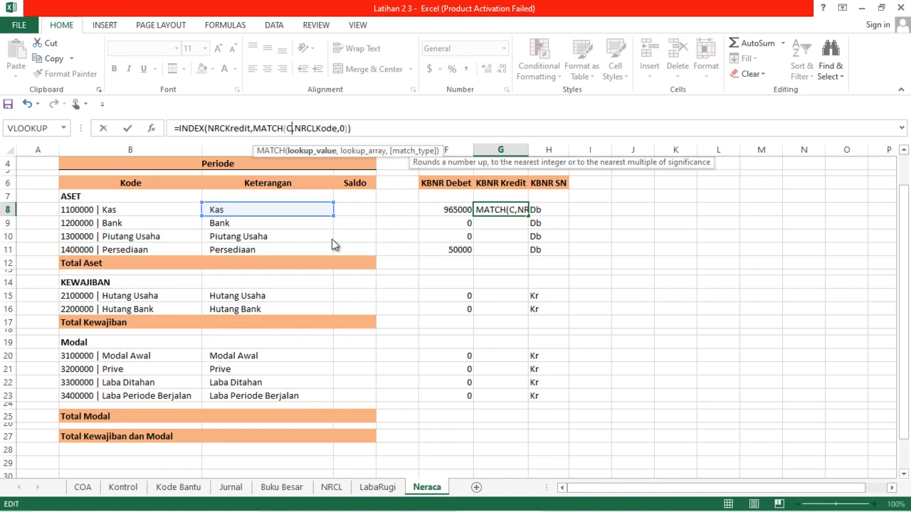
key("BackSpace")
key("BackSpace")
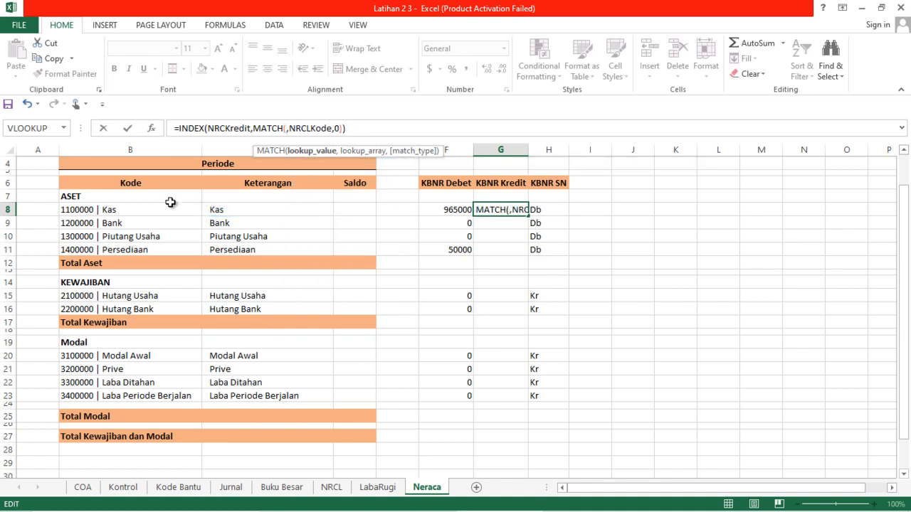
left_click(158, 212)
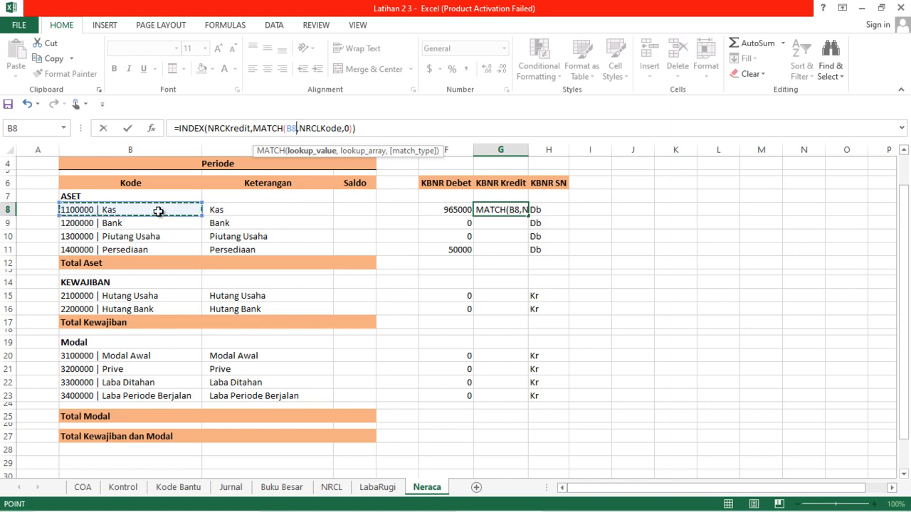
key("Return")
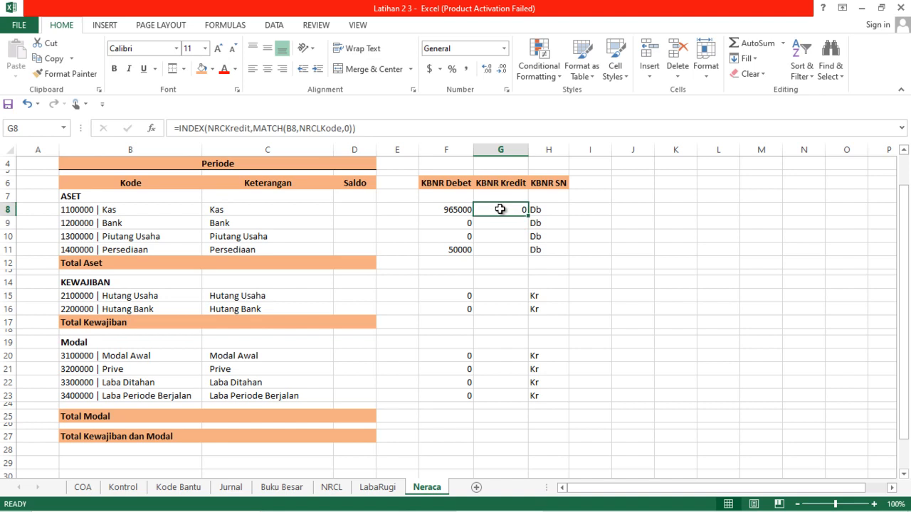
Copy the KBNR Kredit formula from G8 to the remaining ASET accounts in G9:G11.
key("ctrl+c")
key("Down")
key("shift+Down")
key("shift+Down")
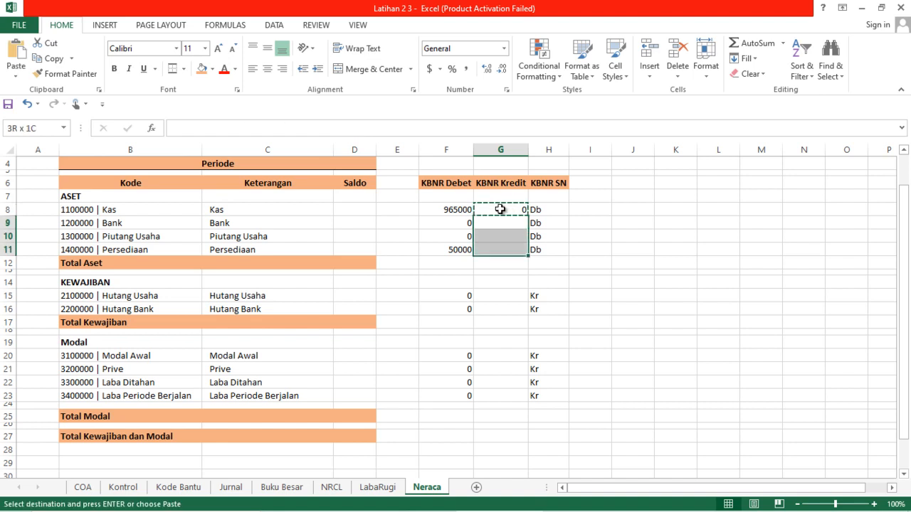
key("ctrl+v")
Paste the copied KBNR Kredit formula for the KEWAJIBAN accounts in G15:G16.
key("Down")
key("Down")
key("Down")
key("Down")
key("Down")
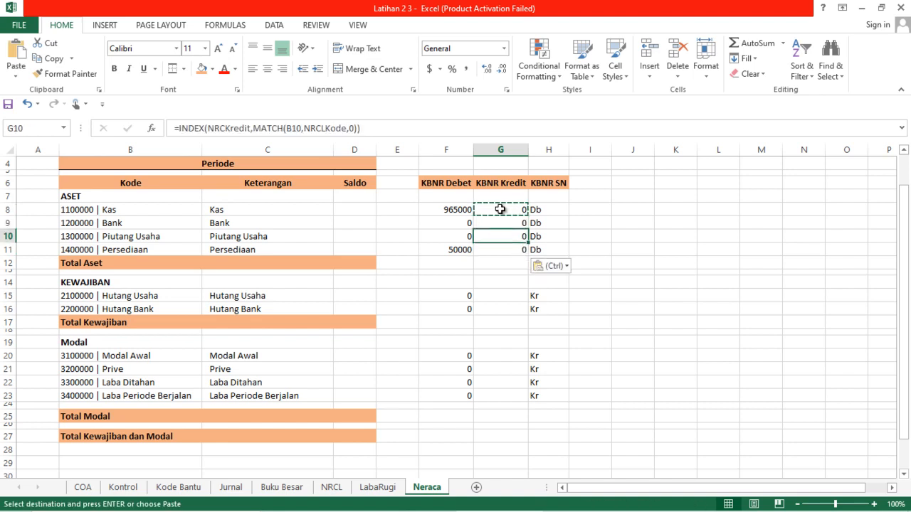
key("shift+Down")
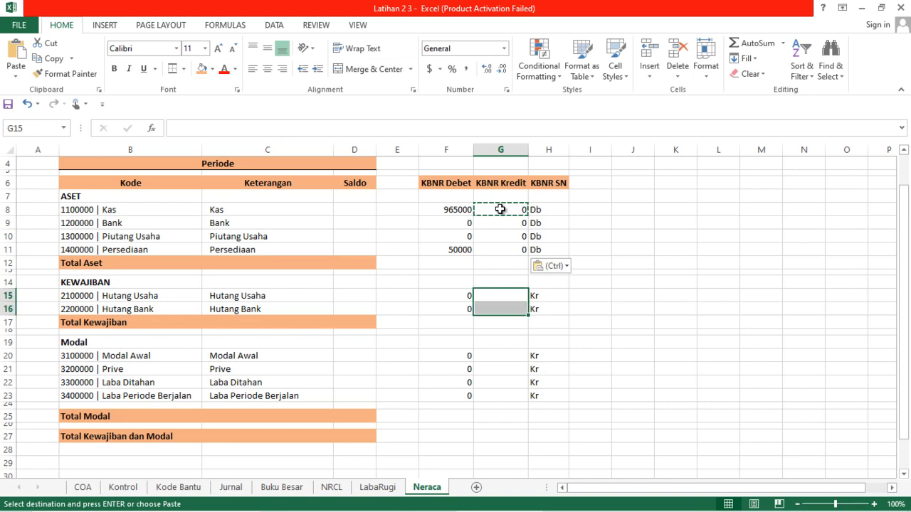
key("ctrl+v")
Paste the copied KBNR Kredit formula for the four Modal accounts in G20:G23.
key("Down")
key("Down")
key("Down")
key("Down")
key("Down")
key("shift+Down")
key("shift+Down")
key("shift+Down")
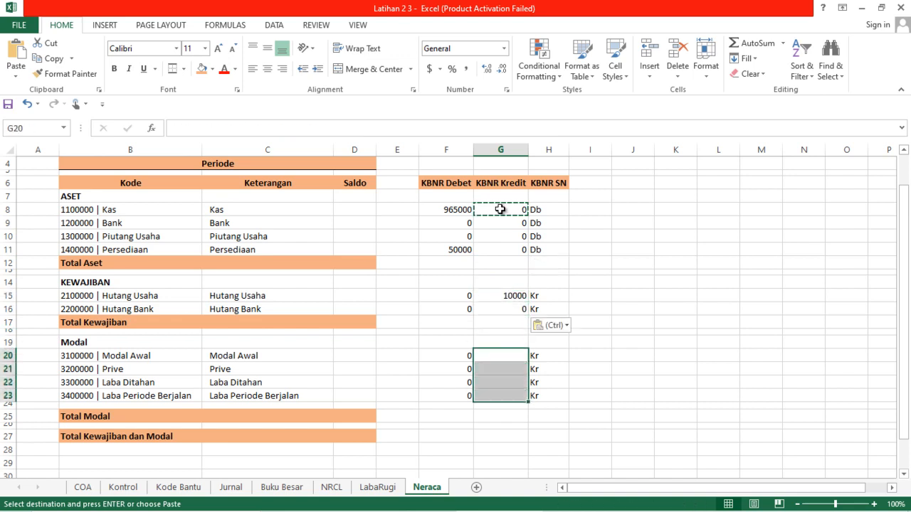
key("ctrl+v")
Select the Kas Saldo cell D8 and check the Saldo formula in D9 of the LabaRugi sheet as a reference.
key("Down")
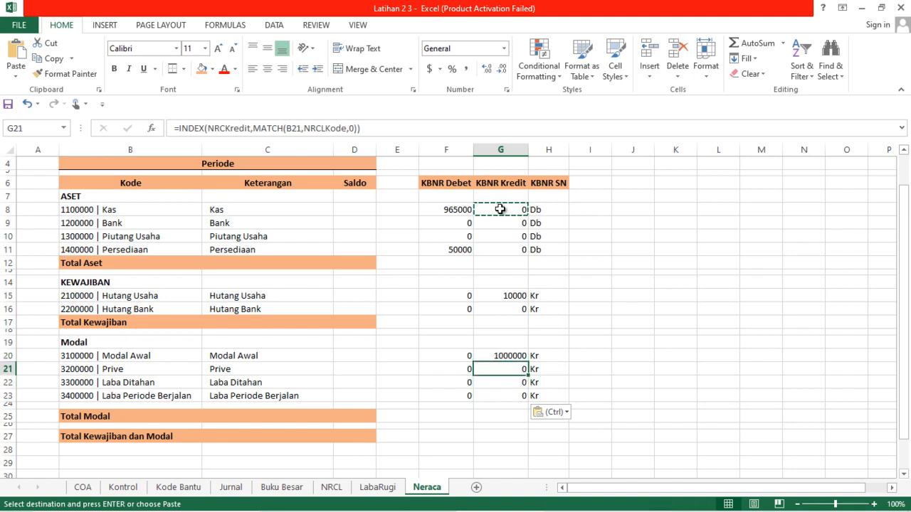
key("Down")
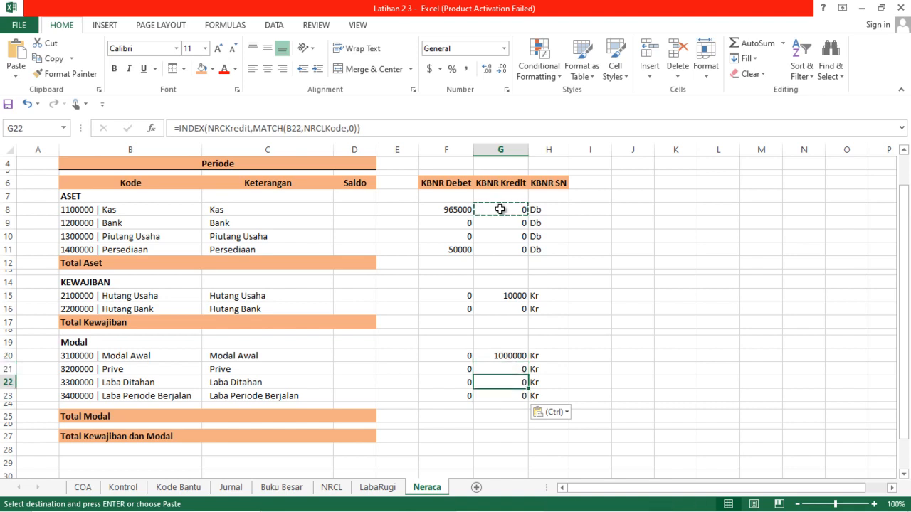
key("Down")
key("Down")
key("Down")
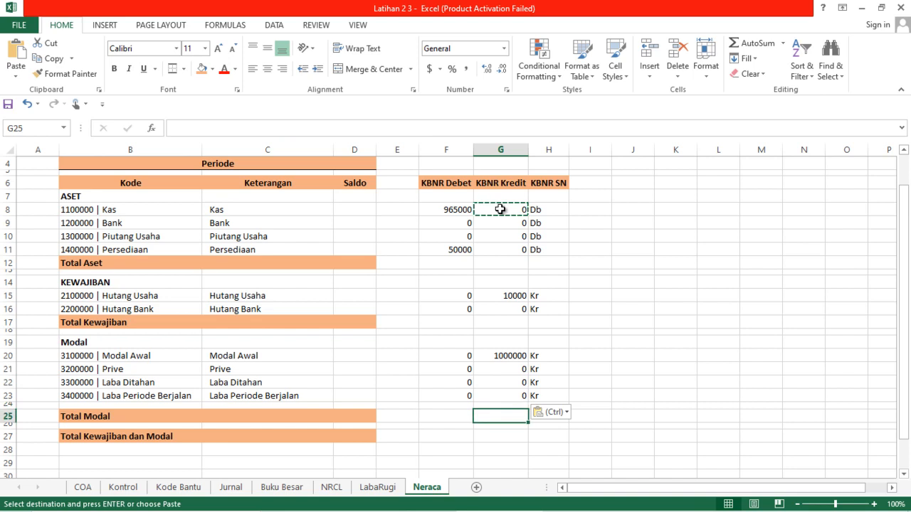
key("Left")
key("Left")
key("Left")
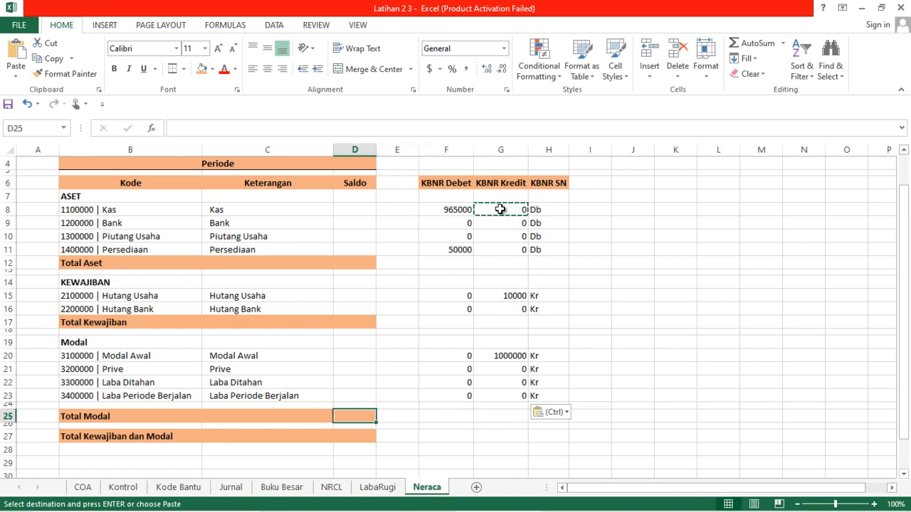
key("Up")
key("Up")
key("Up")
key("Up")
key("Up")
key("Up")
key("Up")
key("Up")
key("Up")
key("Up")
key("Up")
key("Up")
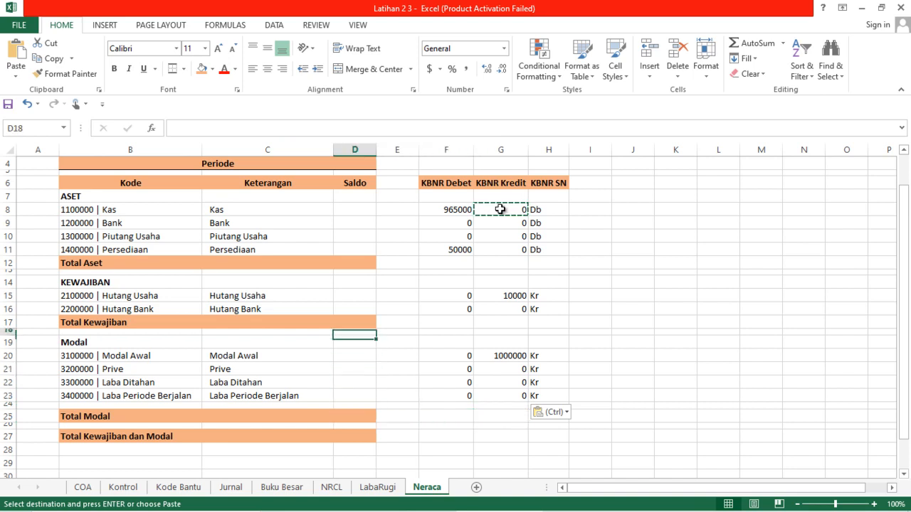
key("Up")
key("Up")
key("Up")
key("Up")
key("Up")
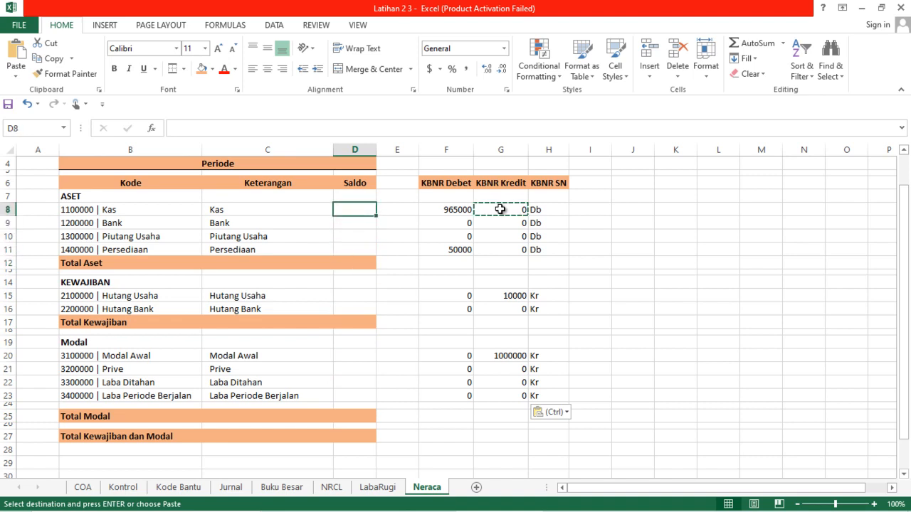
left_click(377, 487)
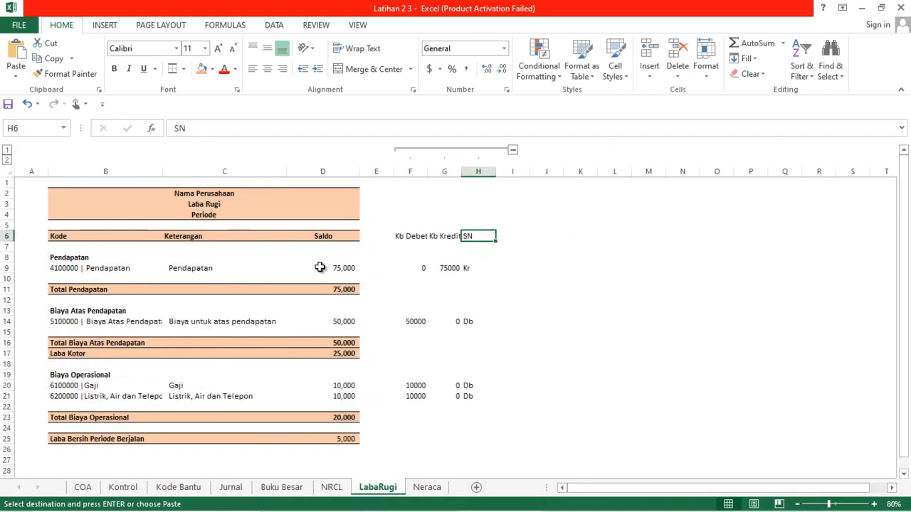
left_click(324, 269)
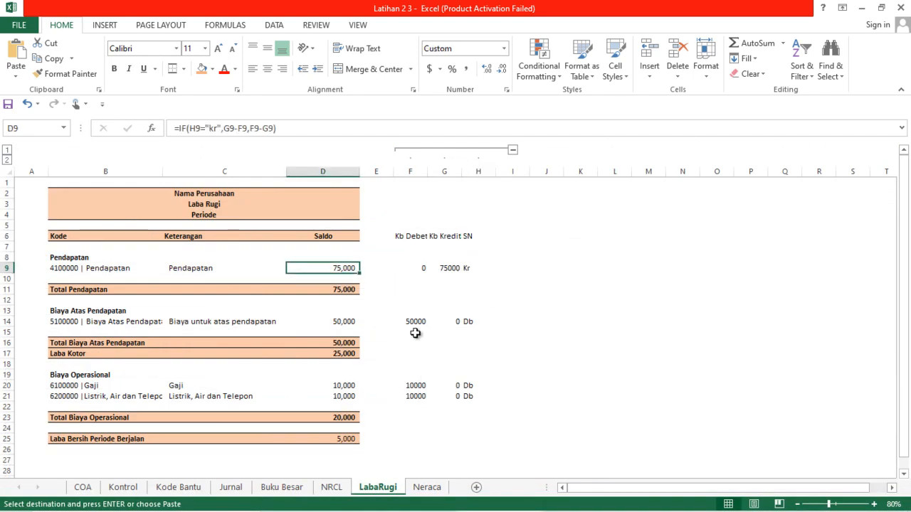
left_click(428, 488)
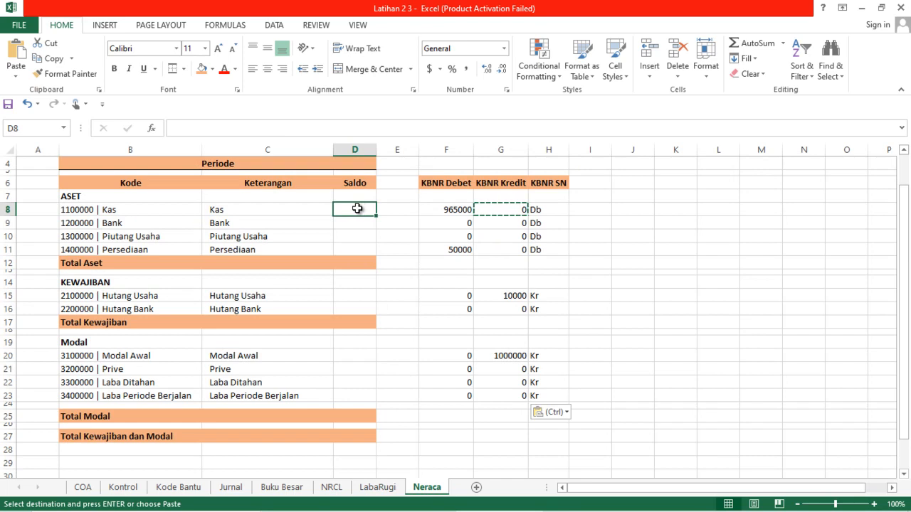
Begin an IF formula in Saldo cell D8 that tests H8="Db" and returns F8-G8 when true.
type("=")
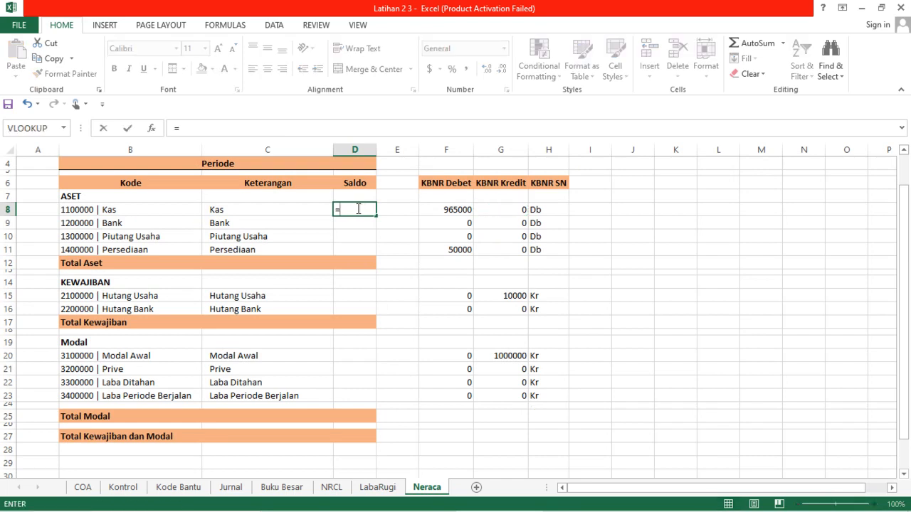
type("if")
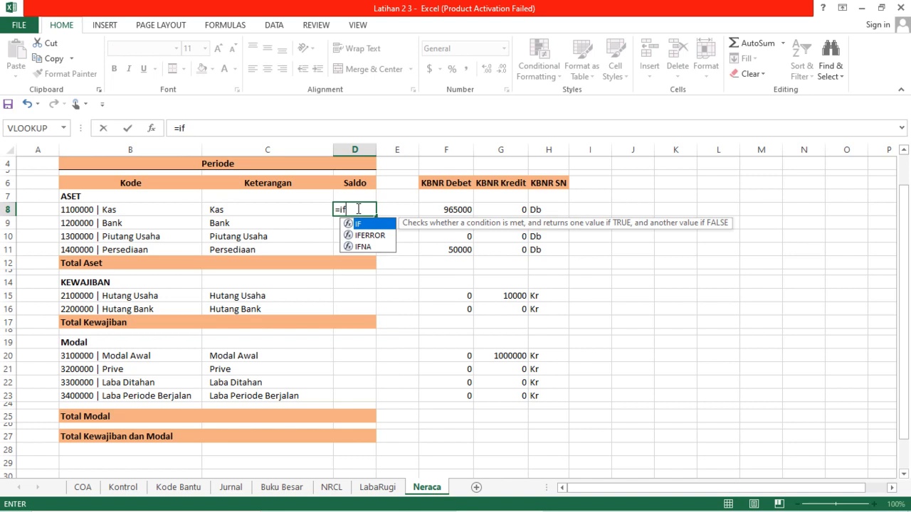
type("(")
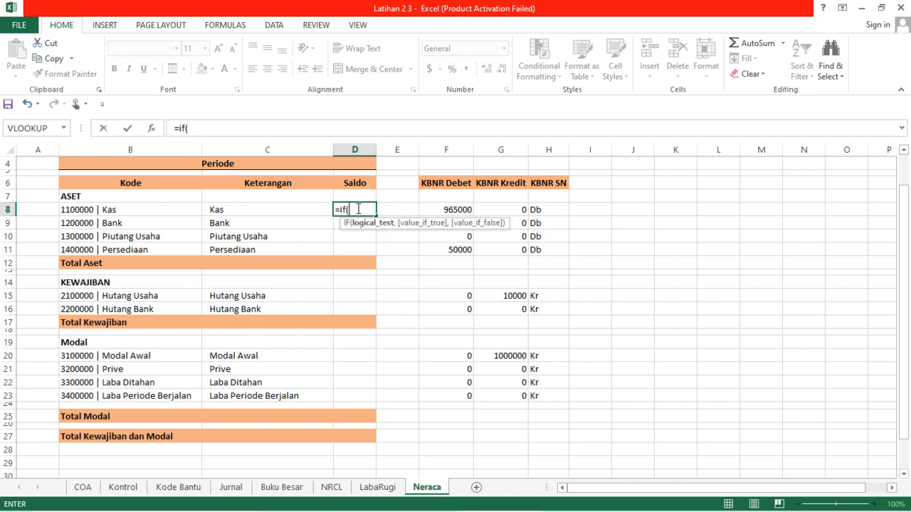
left_click(543, 212)
type("=\"Db")
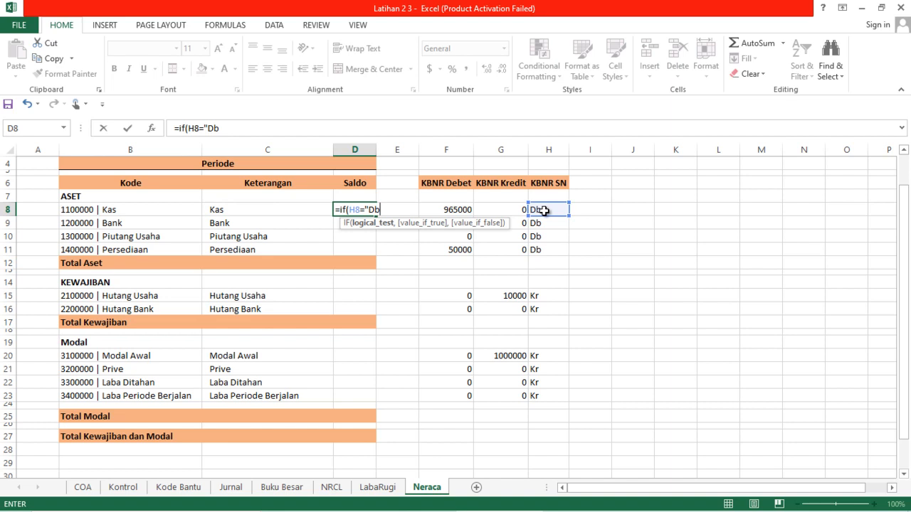
type("\",")
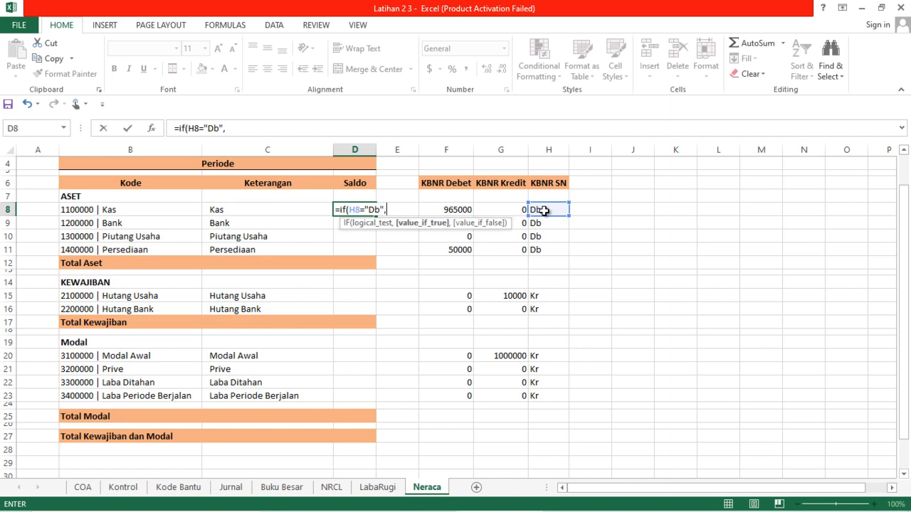
left_click(464, 209)
type("-")
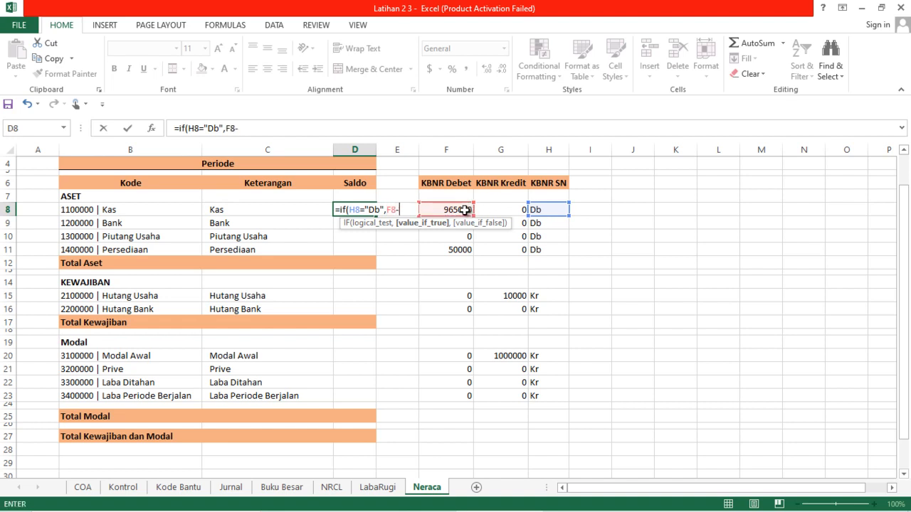
left_click(506, 209)
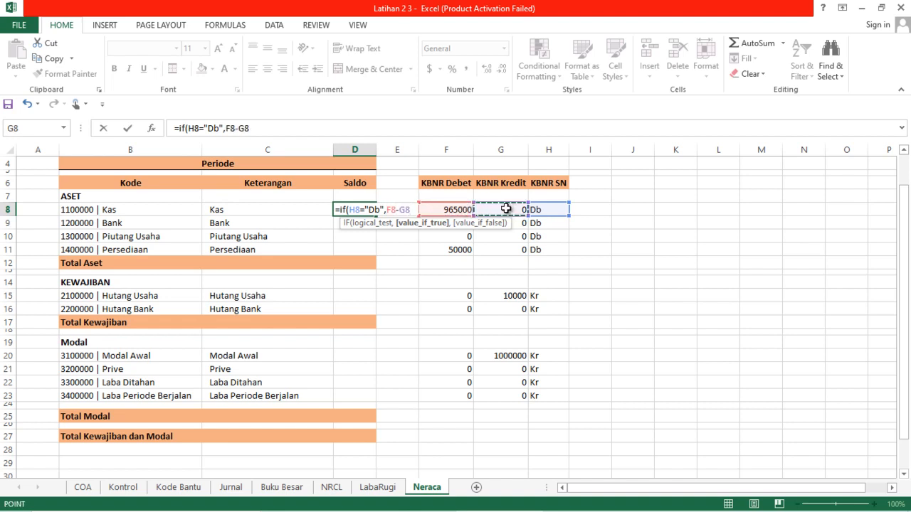
type(",")
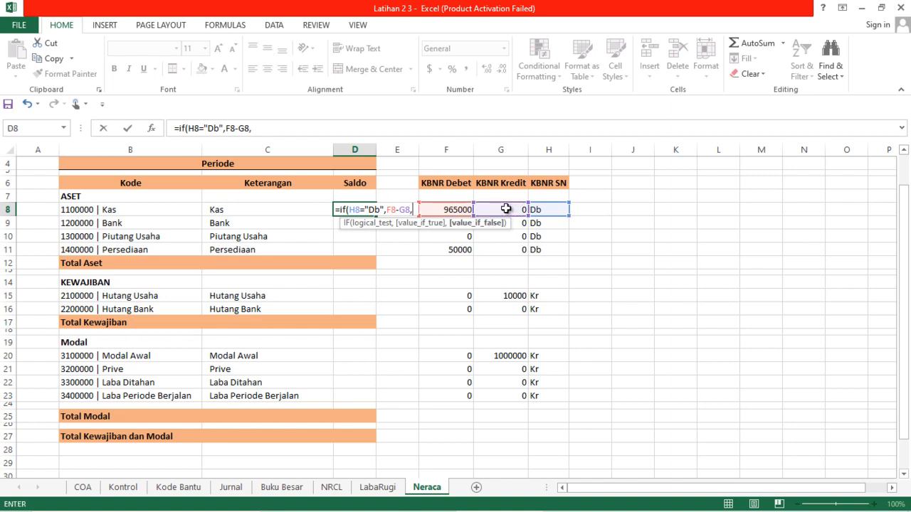
Complete the IF formula in Saldo cell D8 with G8-F8 as the value if false.
left_click(506, 208)
type("-")
key("F2")
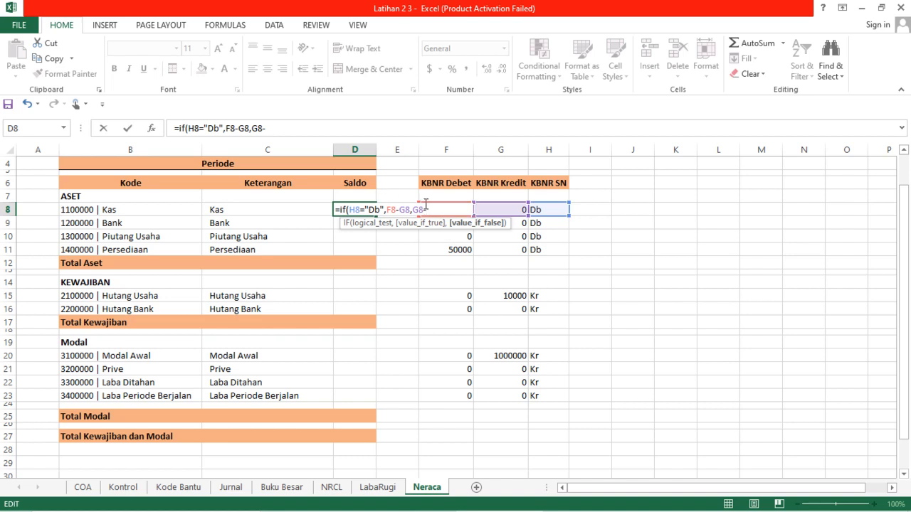
left_click(407, 236)
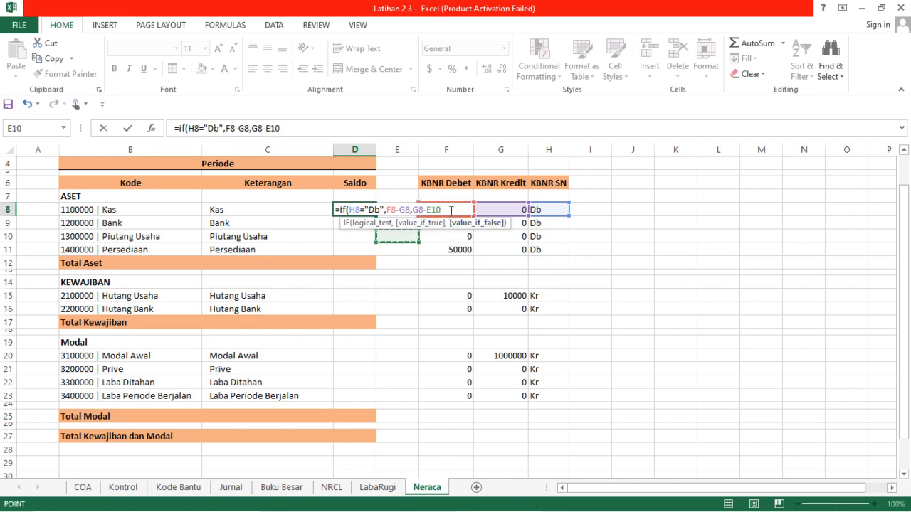
key("BackSpace")
key("BackSpace")
key("BackSpace")
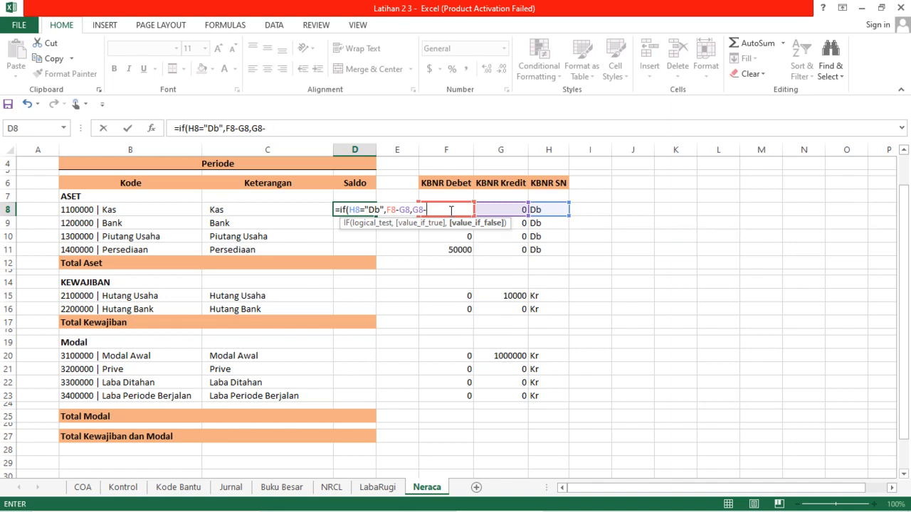
type("f")
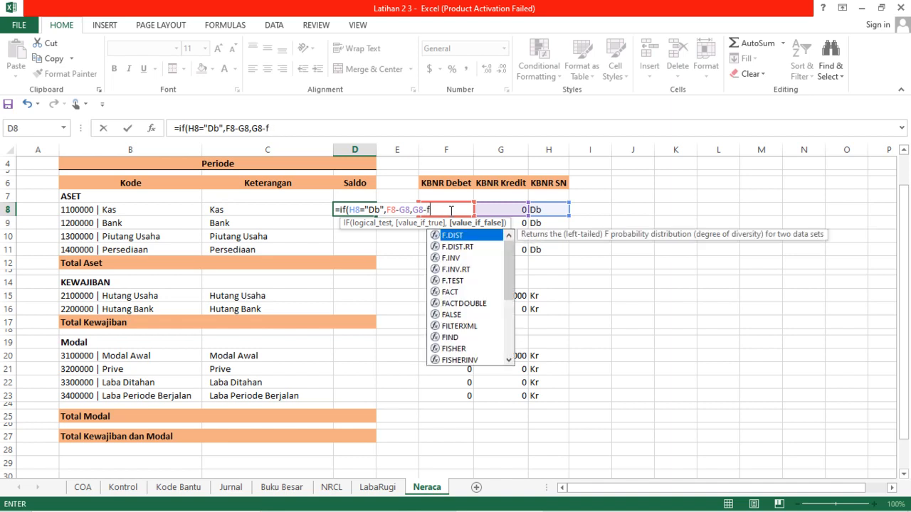
type("8")
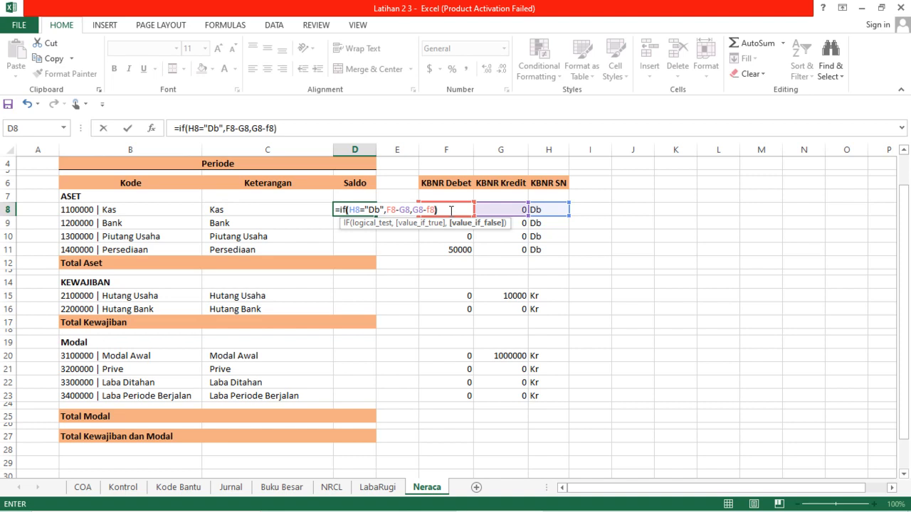
key("Return")
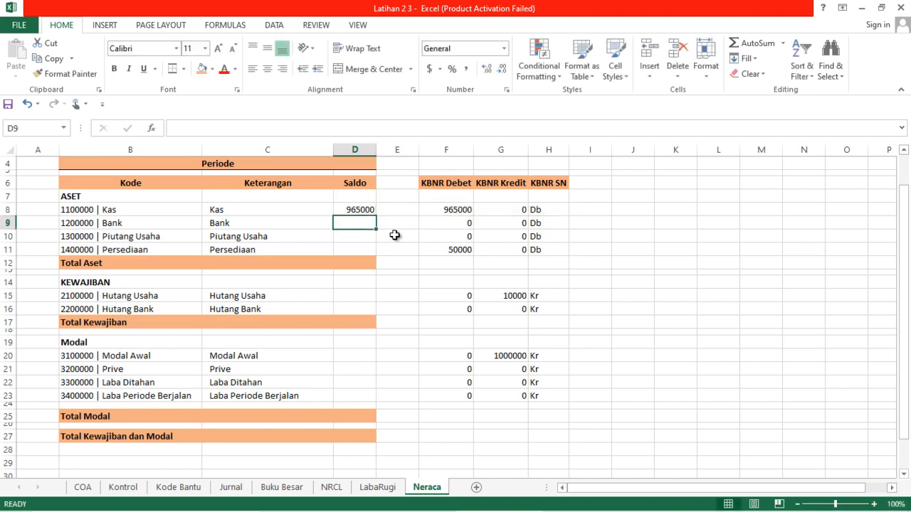
Copy the Kas Saldo formula from D8 to the other ASET accounts in D9:D11.
left_click(369, 210)
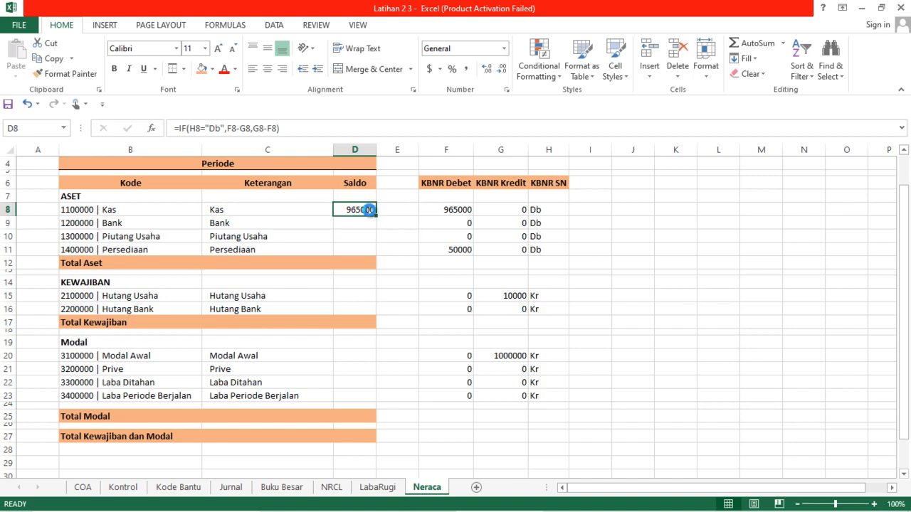
key("ctrl+c")
key("Down")
key("shift+Down")
key("shift+Down")
key("ctrl+v")
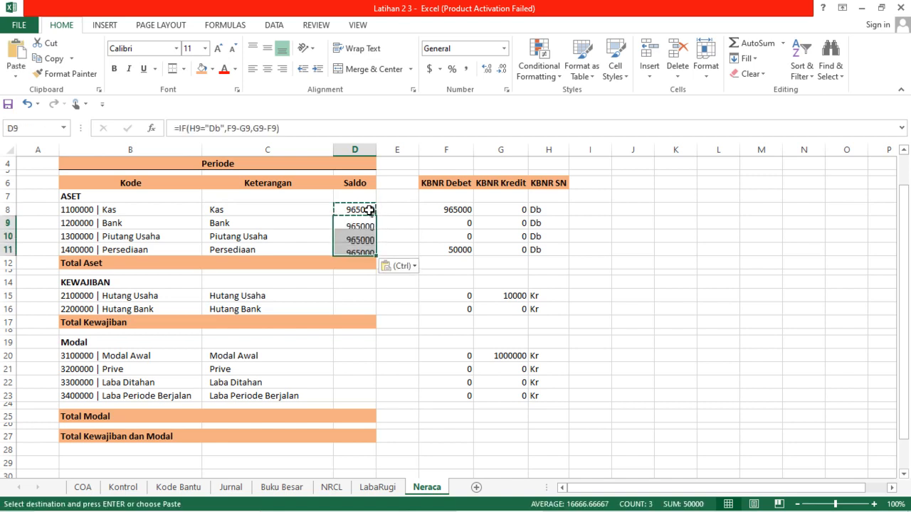
Paste the copied Saldo formula for the KEWAJIBAN accounts in D15:D16.
key("Down")
key("Down")
key("Down")
key("Down")
key("Down")
key("shift+Down")
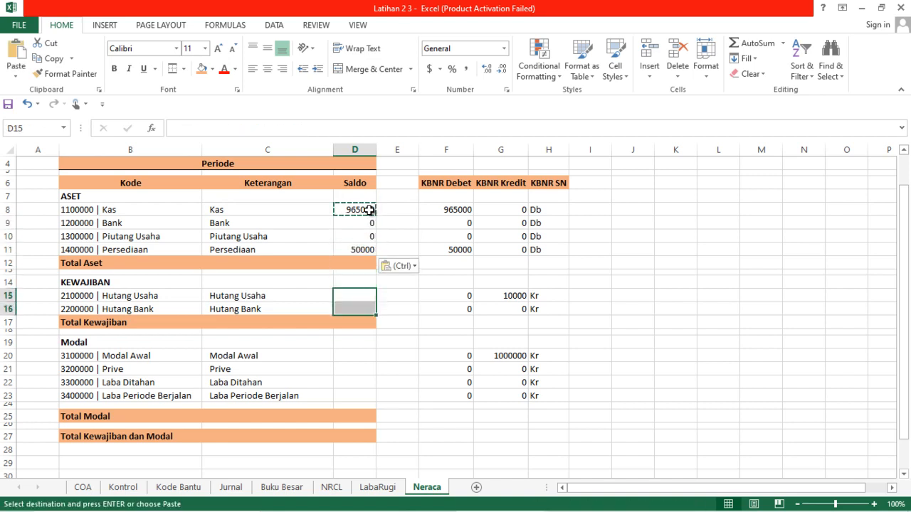
key("ctrl+v")
Paste the copied Saldo formula for the four Modal accounts in D20:D23 and clear the copy selection.
key("Down")
key("Down")
key("Down")
key("Down")
key("Down")
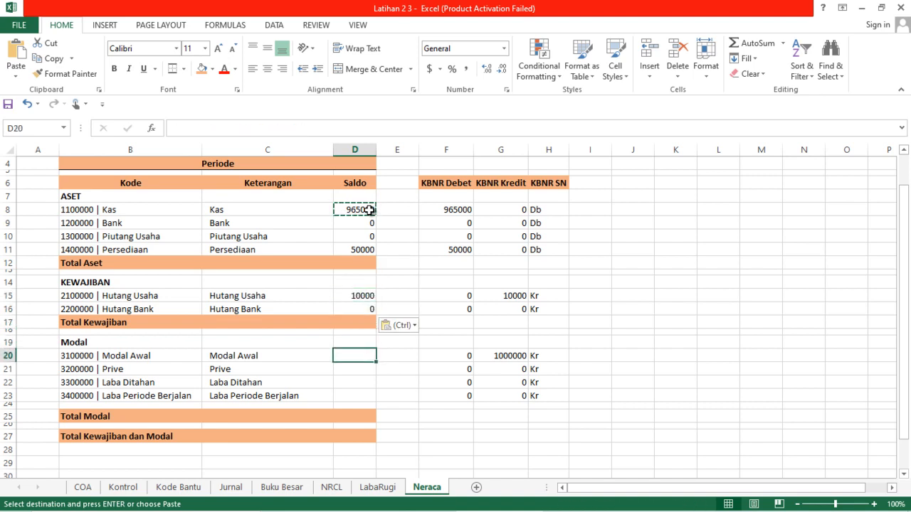
key("shift+Down")
key("shift+Down")
key("shift+Down")
key("ctrl+v")
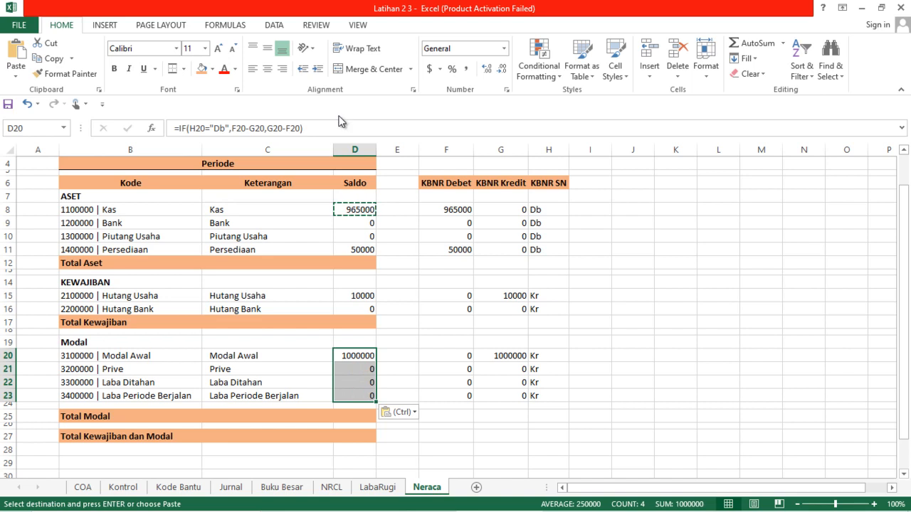
left_click(360, 261)
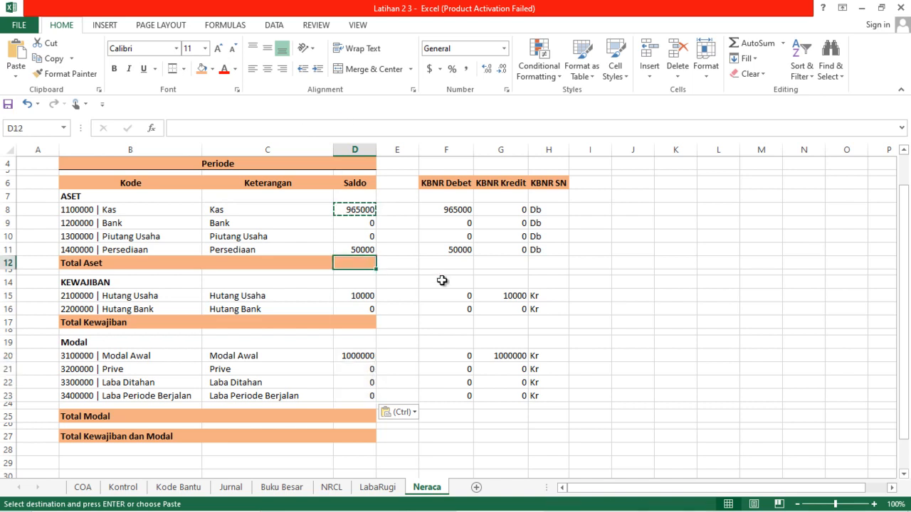
left_click(433, 285)
key("Escape")
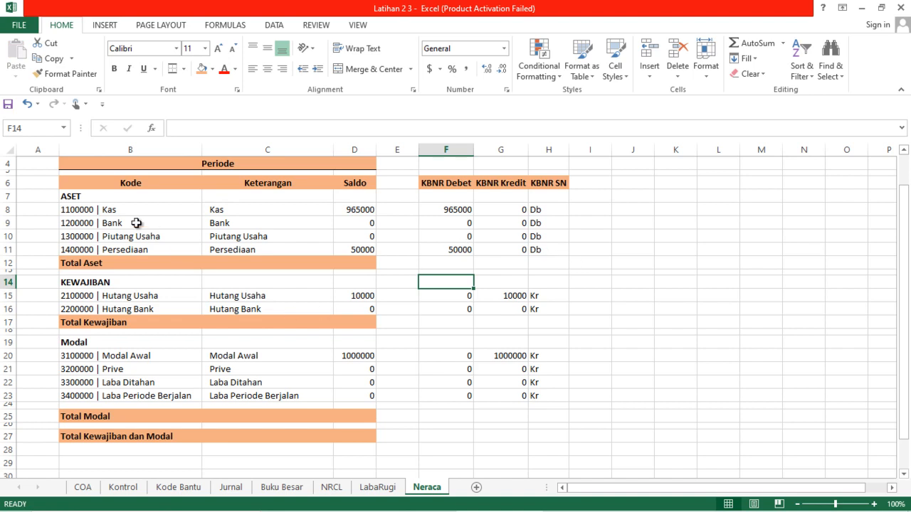
Enter a SUM formula for Total Aset in D12 that adds D8:D11.
scroll(279, 313, "up", 1)
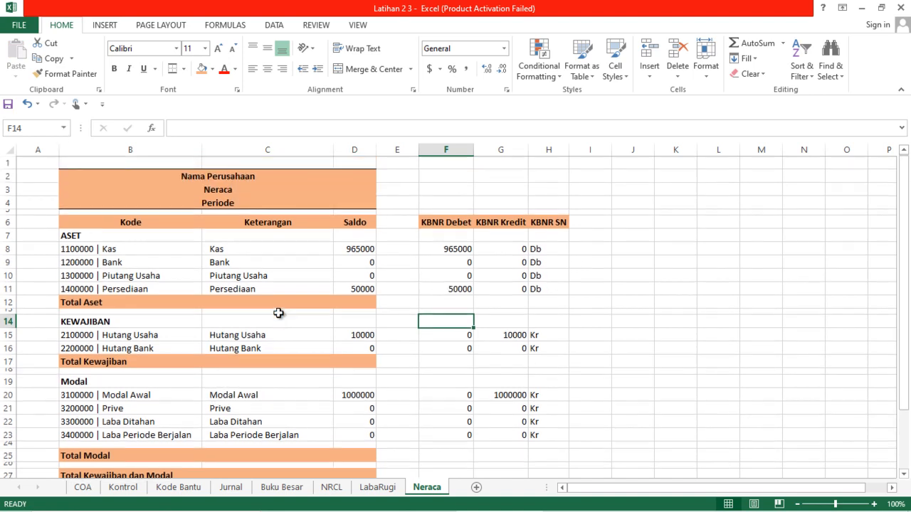
left_click(354, 306)
type("=sum(")
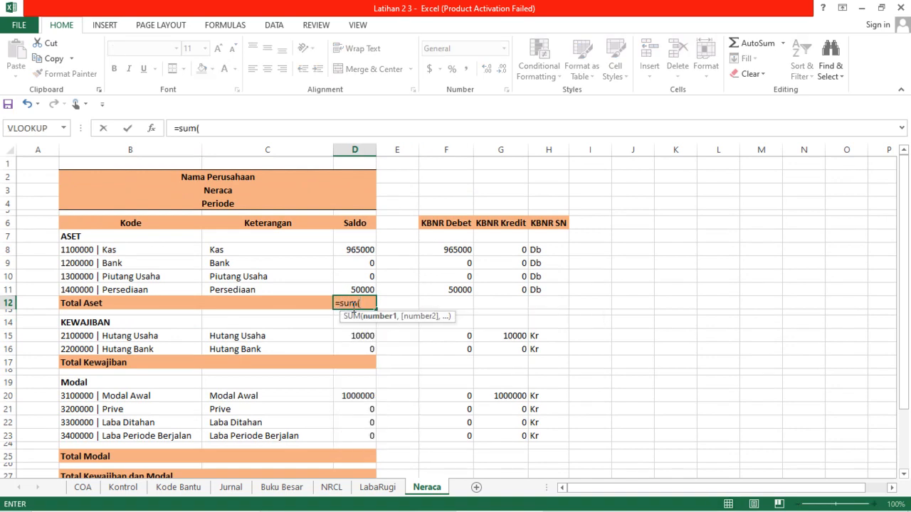
left_click_drag(353, 290, 353, 250)
key("Return")
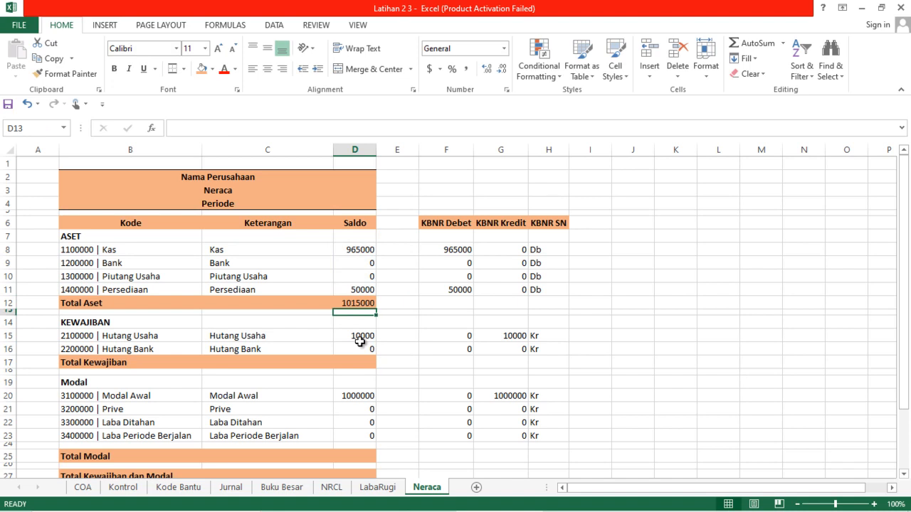
Enter a SUM formula for Total Kewajiban in D17 that adds D15:D16.
left_click(357, 361)
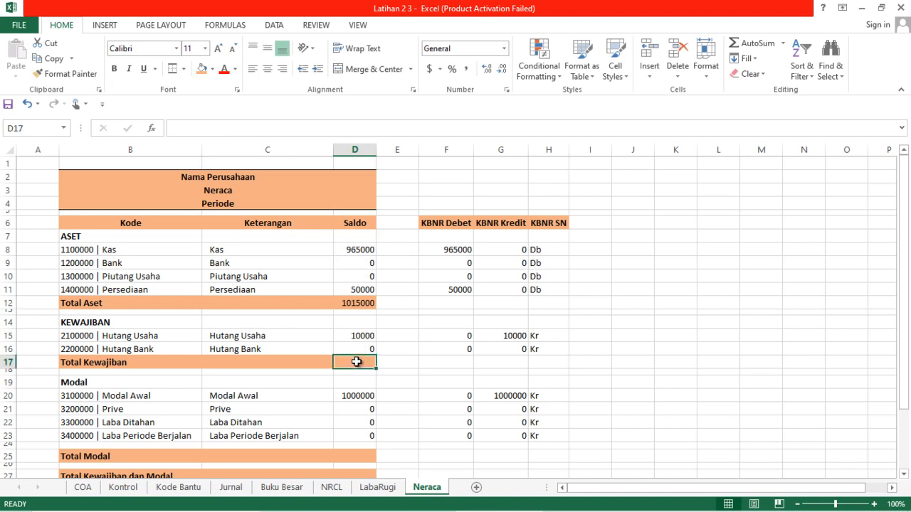
type("=sum(")
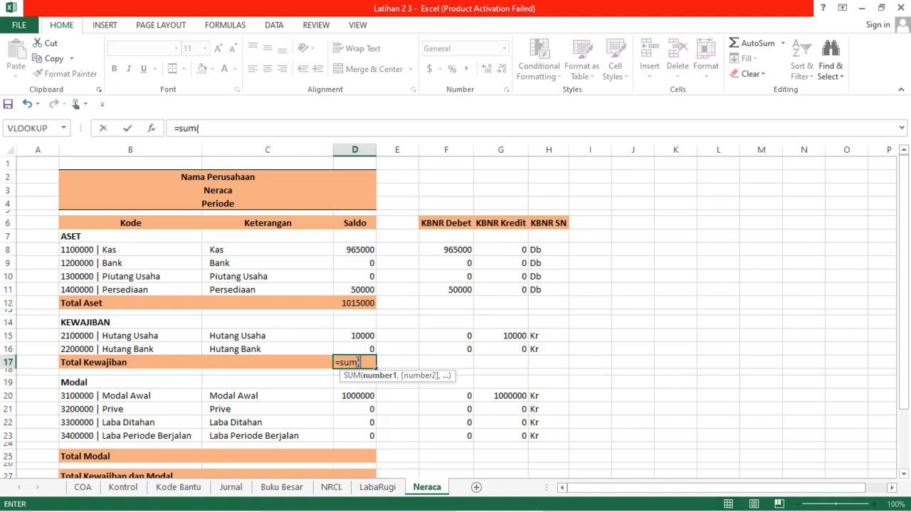
left_click_drag(357, 348, 357, 335)
key("Return")
Enter a SUM formula for Total Modal in D25 that adds D20:D23.
scroll(356, 369, "down", 1)
left_click(350, 416)
type("=sum(")
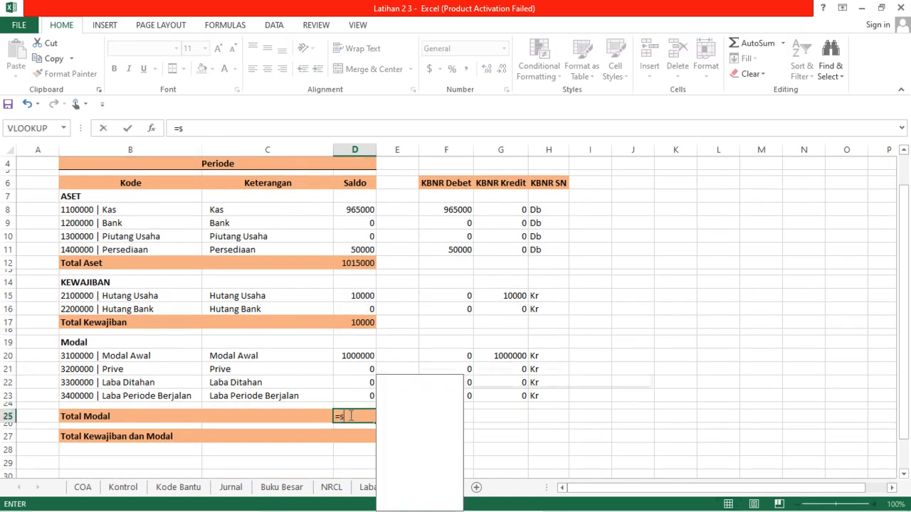
left_click_drag(355, 403, 354, 356)
key("Return")
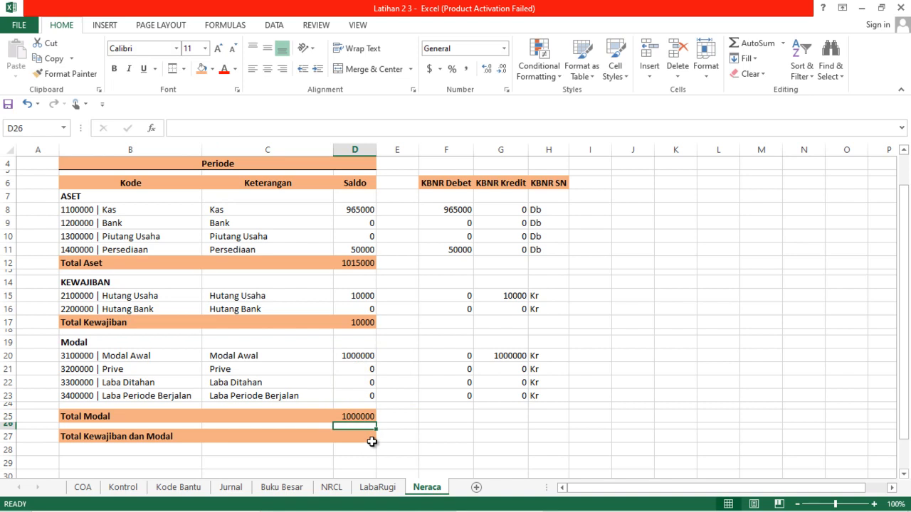
Enter the formula =D17+D25 for Total Kewajiban dan Modal in D27.
left_click(372, 442)
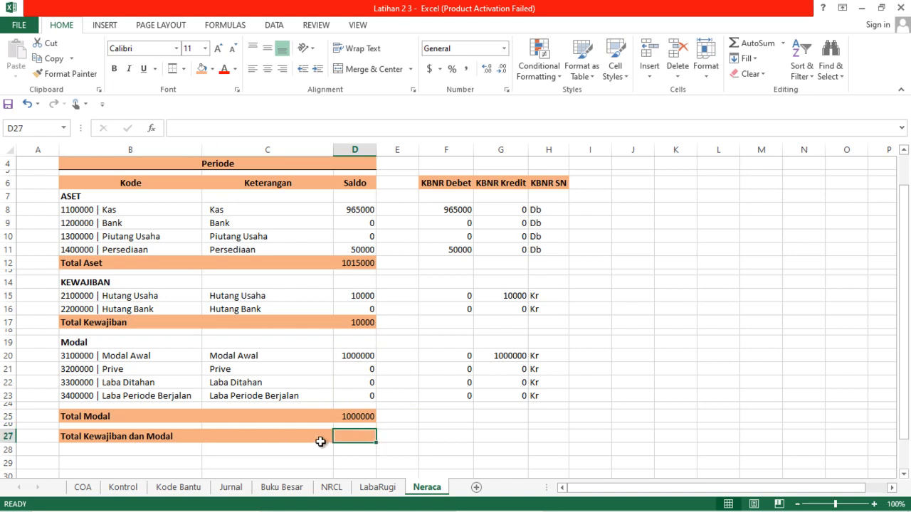
type("=")
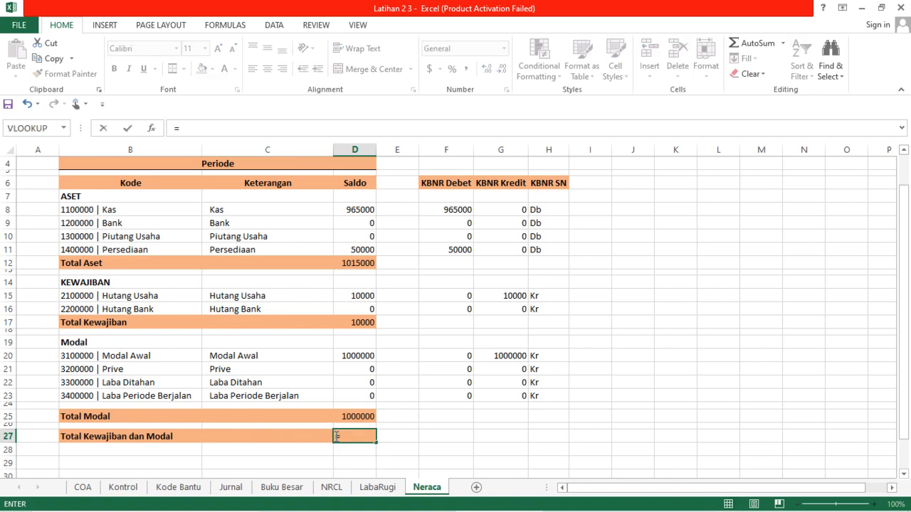
left_click(360, 323)
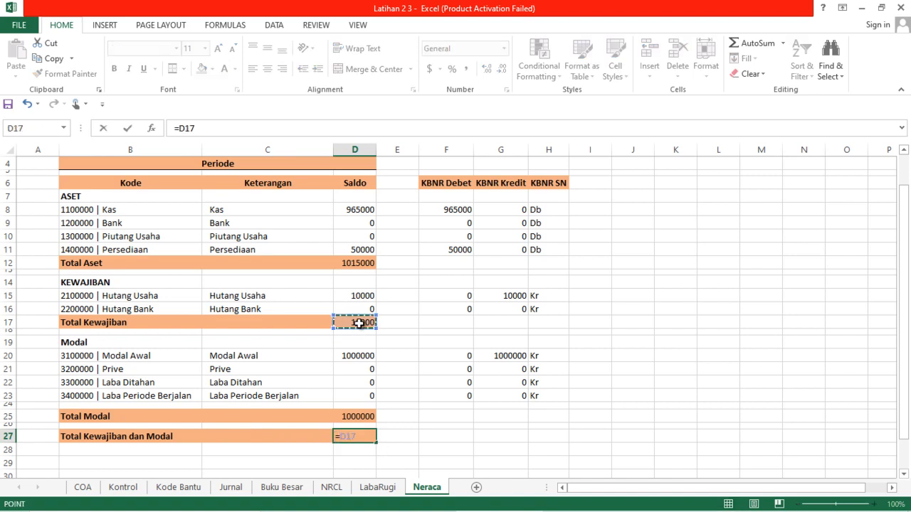
type("+")
left_click(366, 415)
key("Return")
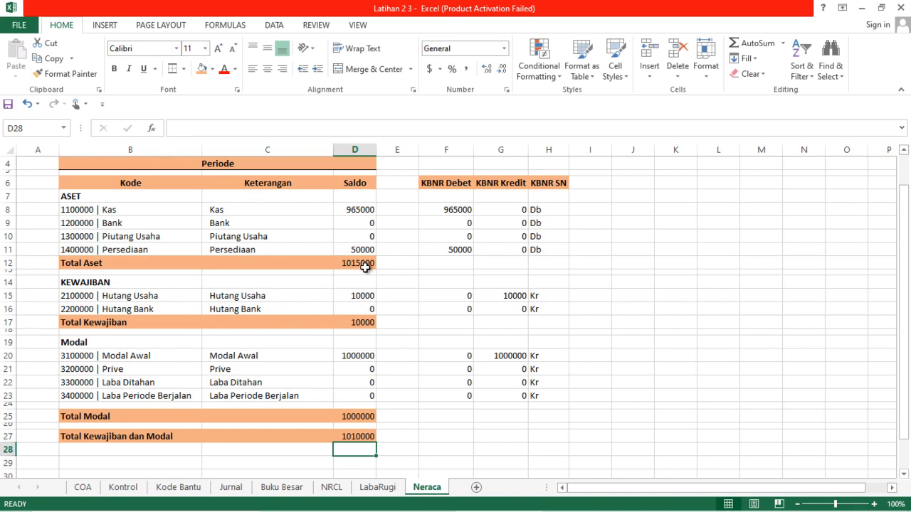
Apply the comma number style to the whole Saldo column D and increase its indent.
left_click(354, 149)
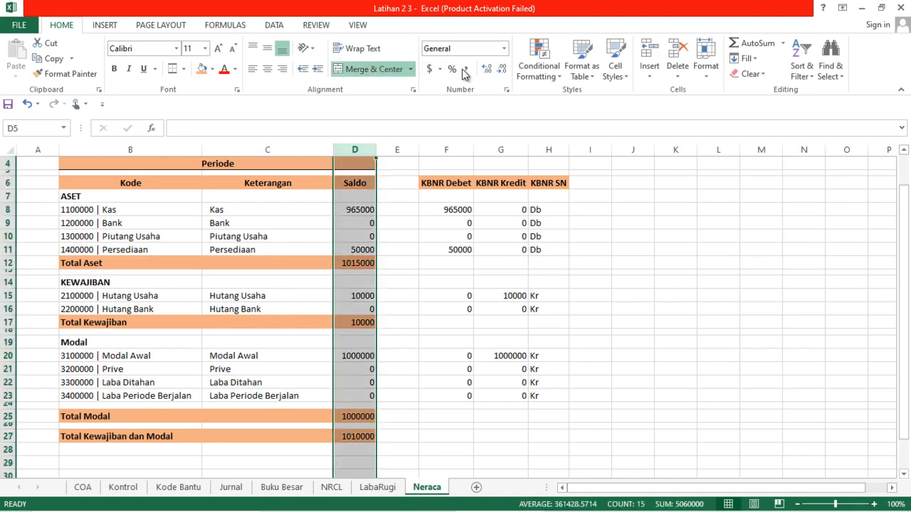
left_click(465, 69)
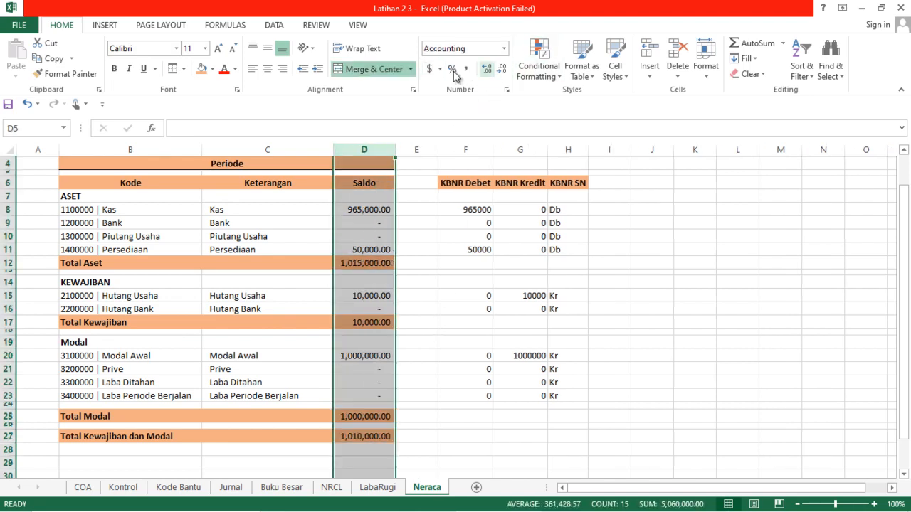
left_click(318, 71)
left_click(317, 71)
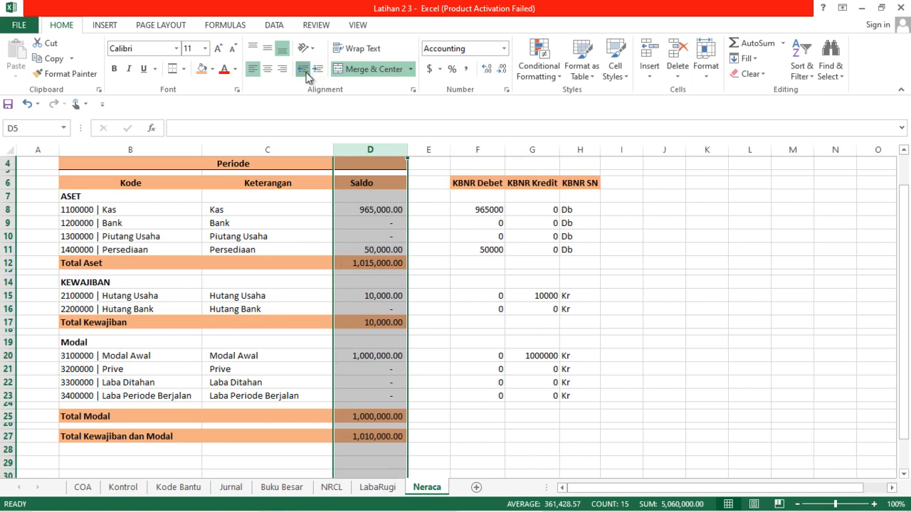
Remove both decimal places from the numbers in Saldo column D.
left_click(434, 214)
left_click(378, 200)
left_click(377, 149)
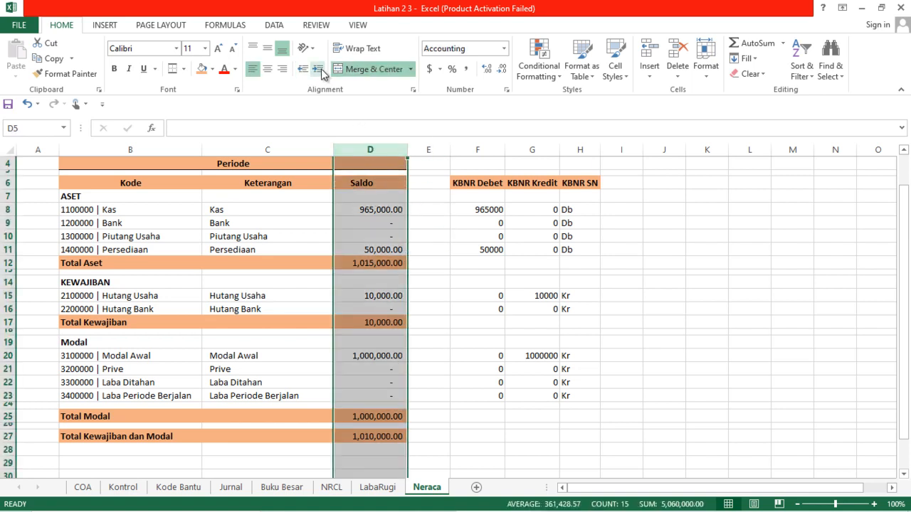
left_click(501, 71)
left_click(501, 72)
left_click(432, 250)
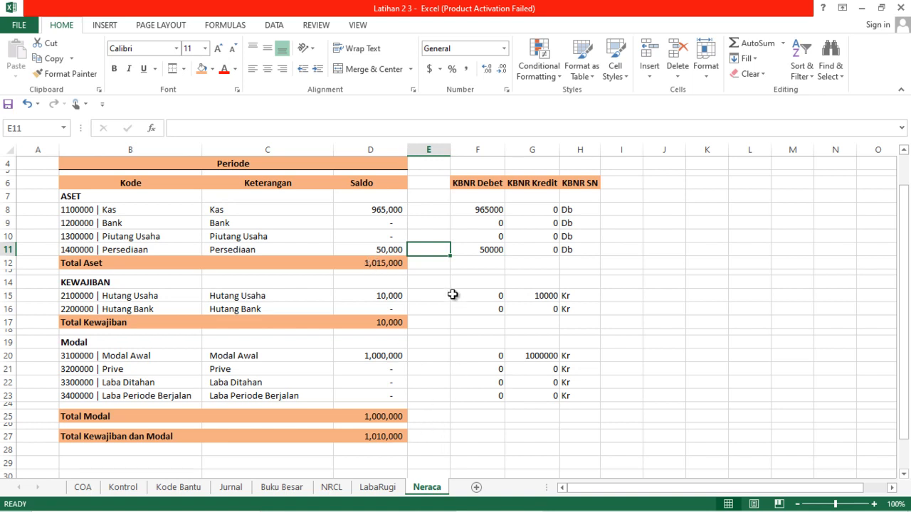
Compare Total Aset in D12 with Total Kewajiban dan Modal in D27, and check the Laba Periode Berjalan Saldo in D23.
left_click(398, 264)
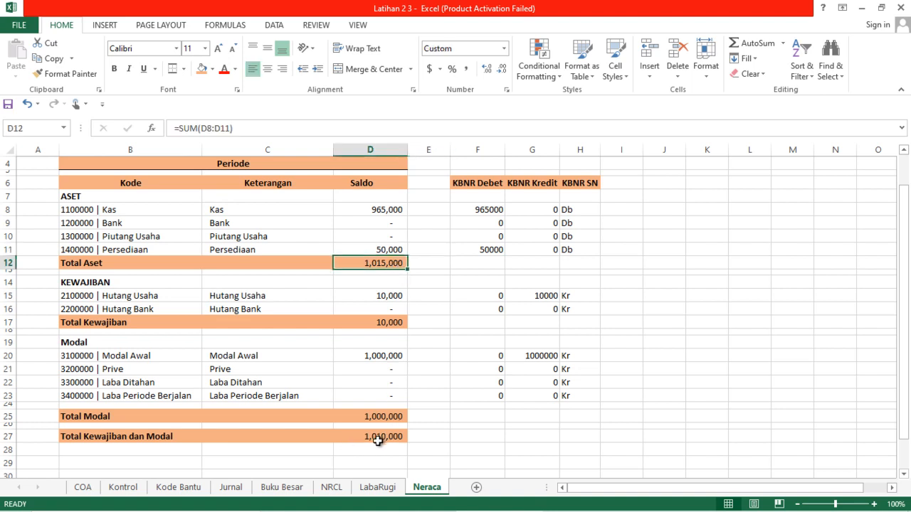
left_click(395, 437)
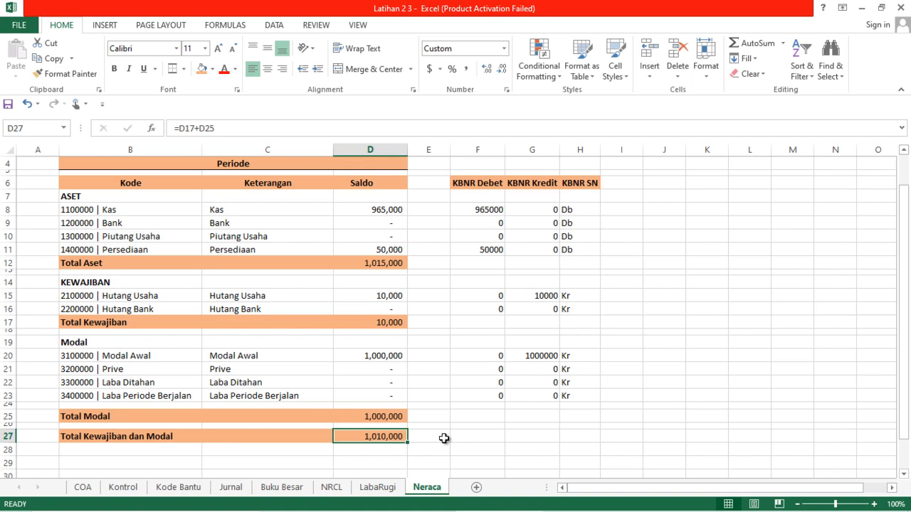
scroll(441, 398, "up", 1)
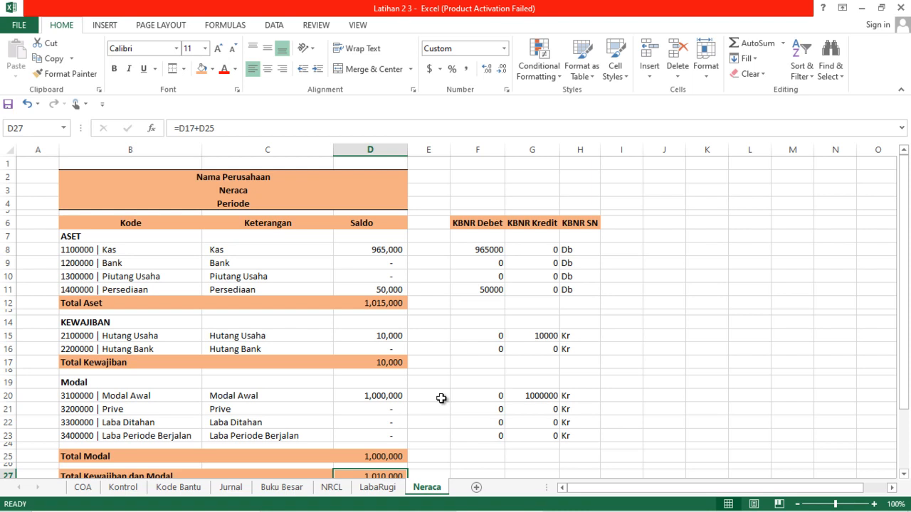
scroll(400, 429, "down", 1)
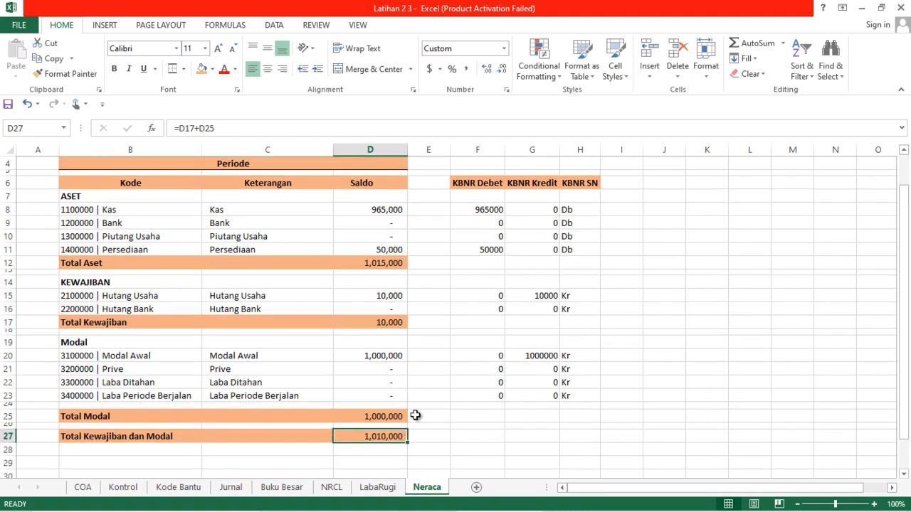
left_click(251, 395)
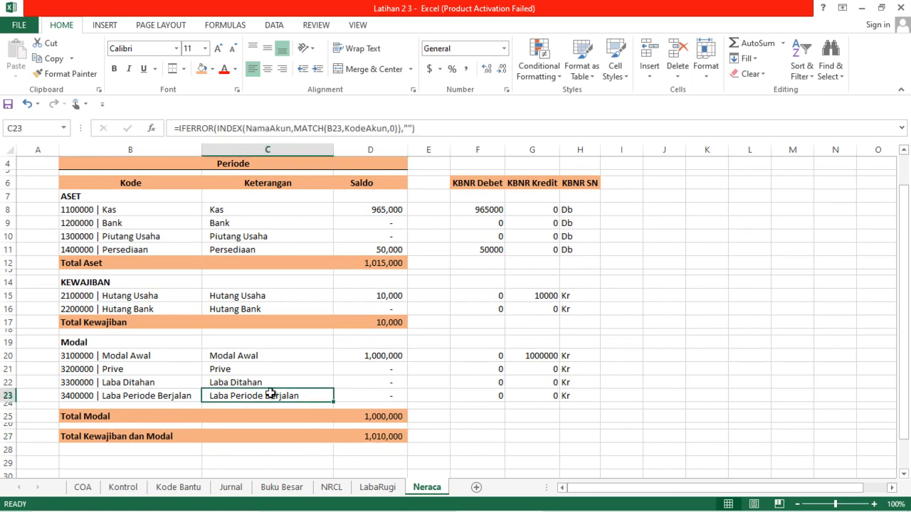
left_click(390, 398)
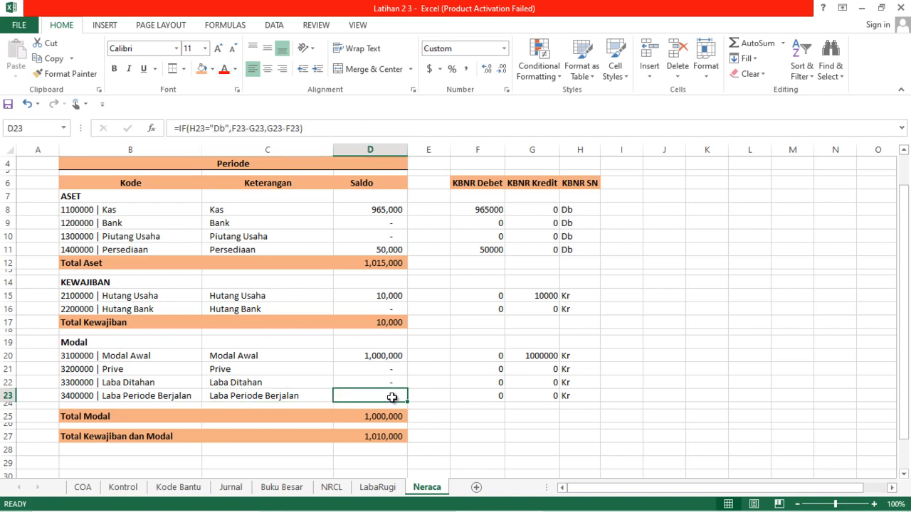
Check the current-period profit in NRCL cells P30 and N30 and in Laba Bersih Periode Berjalan on the LabaRugi sheet.
left_click(291, 399)
left_click(368, 397)
left_click(338, 491)
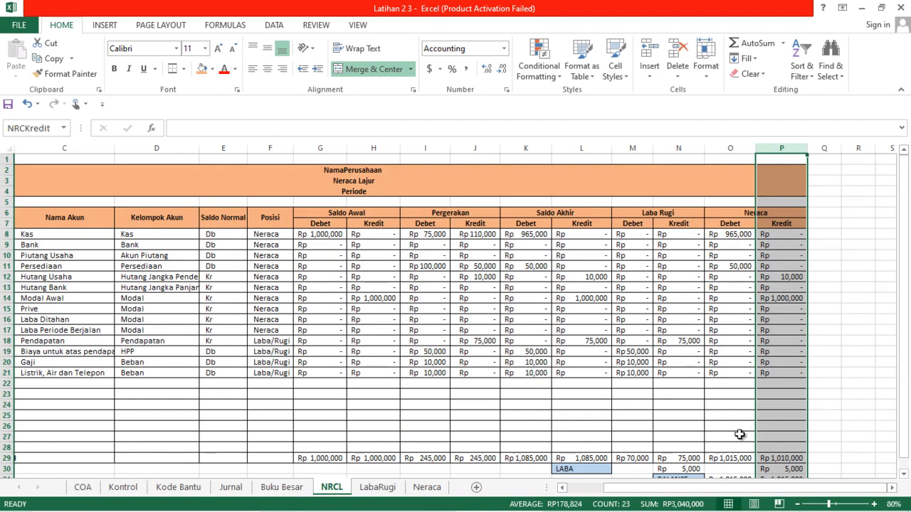
scroll(744, 437, "down", 1)
left_click(776, 437)
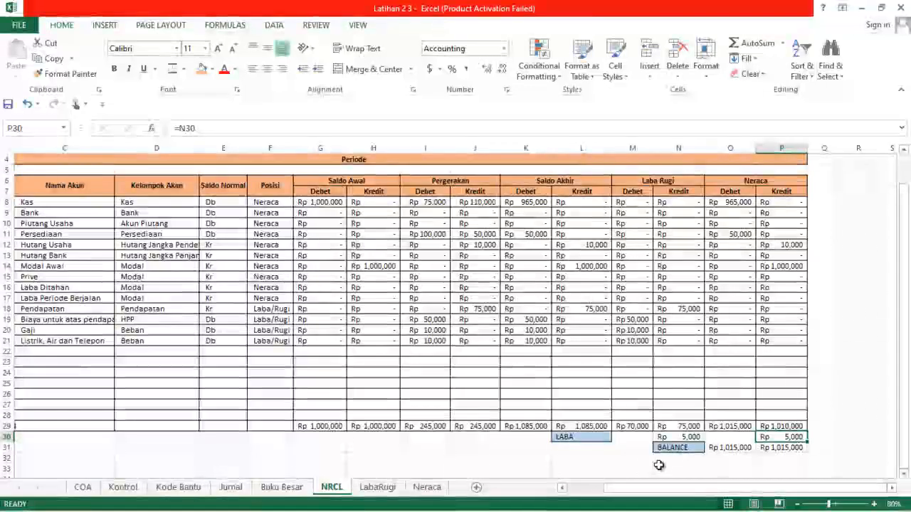
left_click(693, 437)
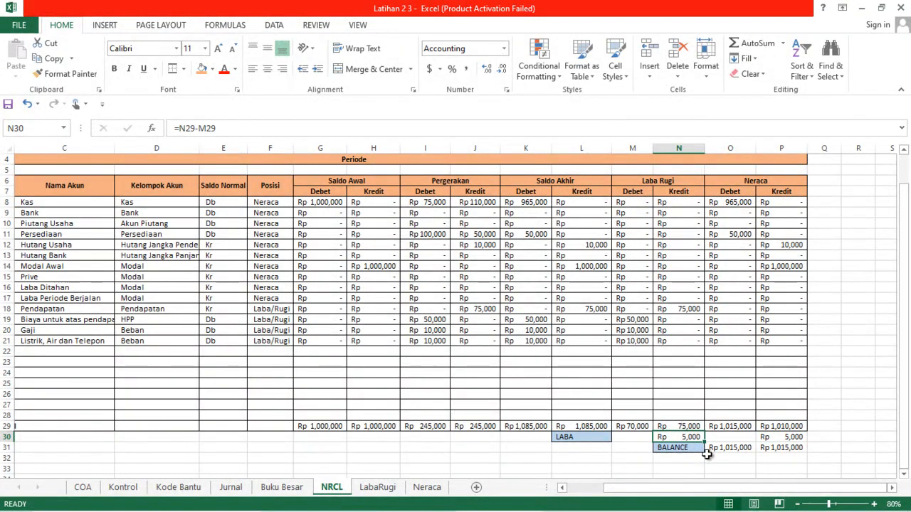
left_click(379, 488)
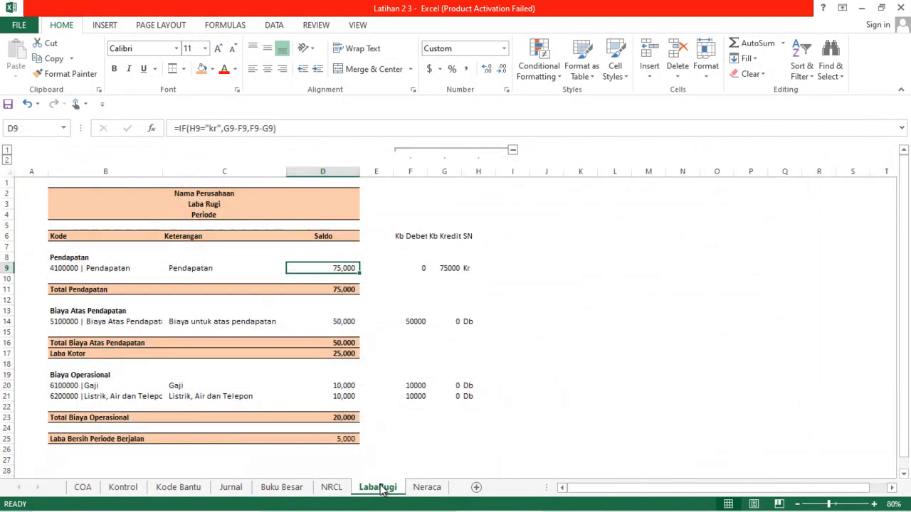
left_click(347, 439)
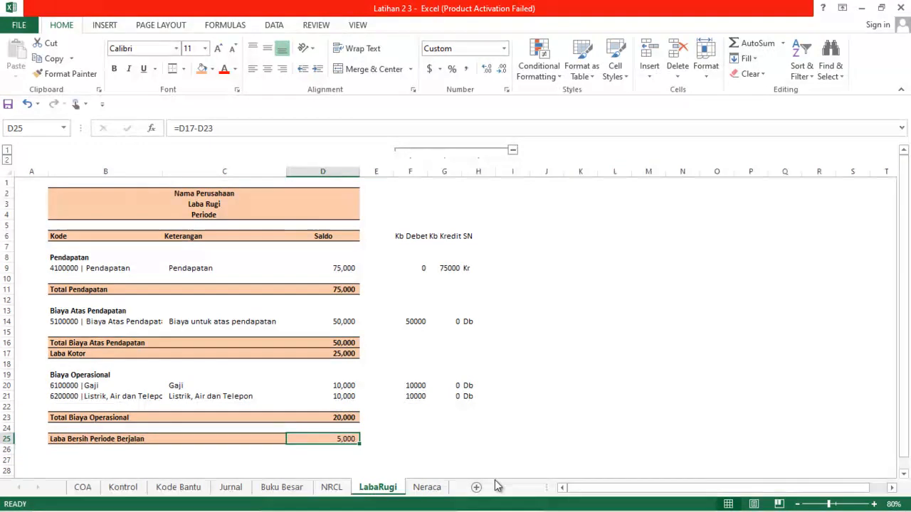
Enter the formula =LabaRugi!D25 as the Laba Periode Berjalan Saldo in D23 of the Neraca sheet.
left_click(431, 489)
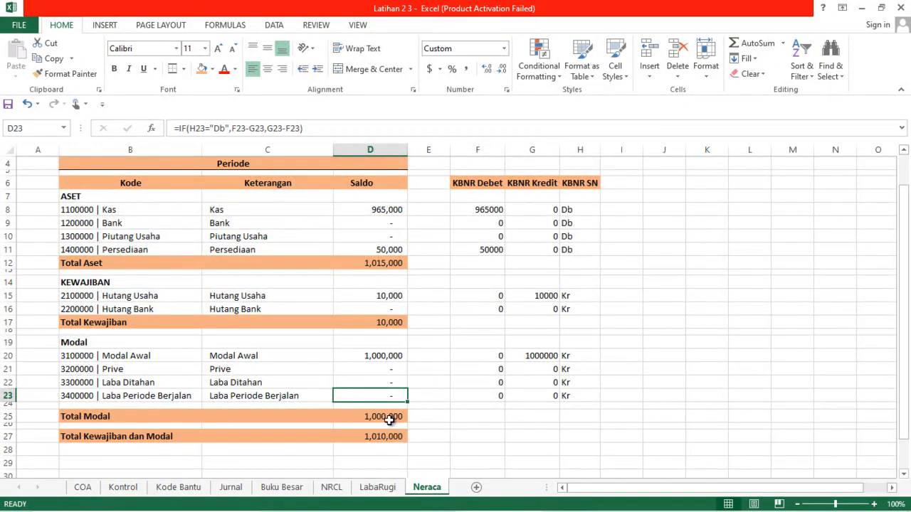
type("=")
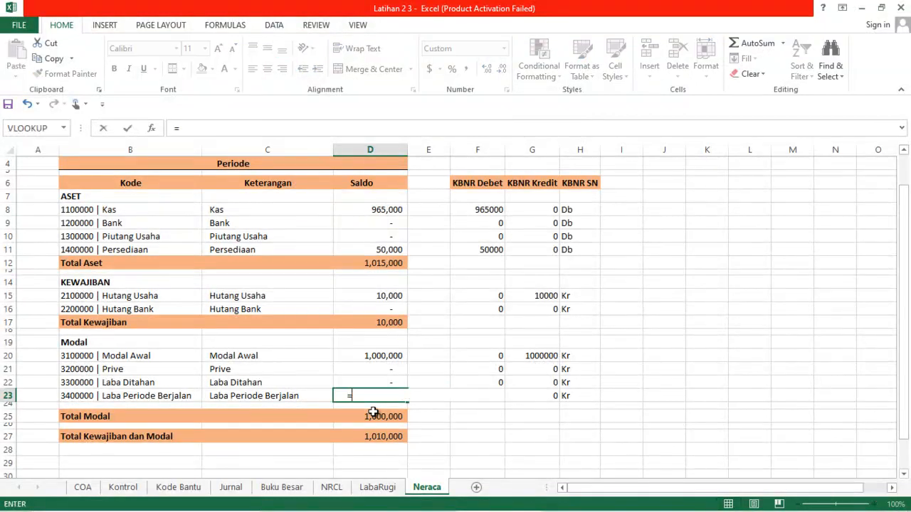
left_click(377, 488)
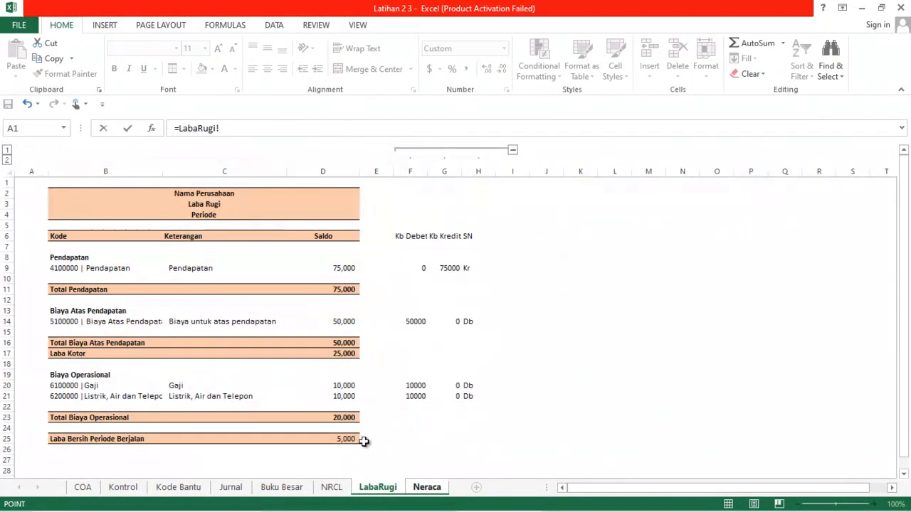
left_click(351, 438)
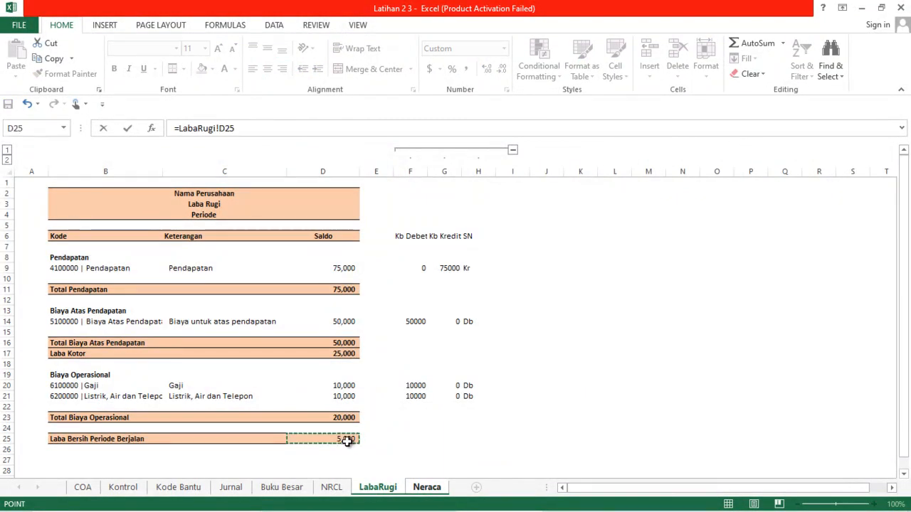
key("Return")
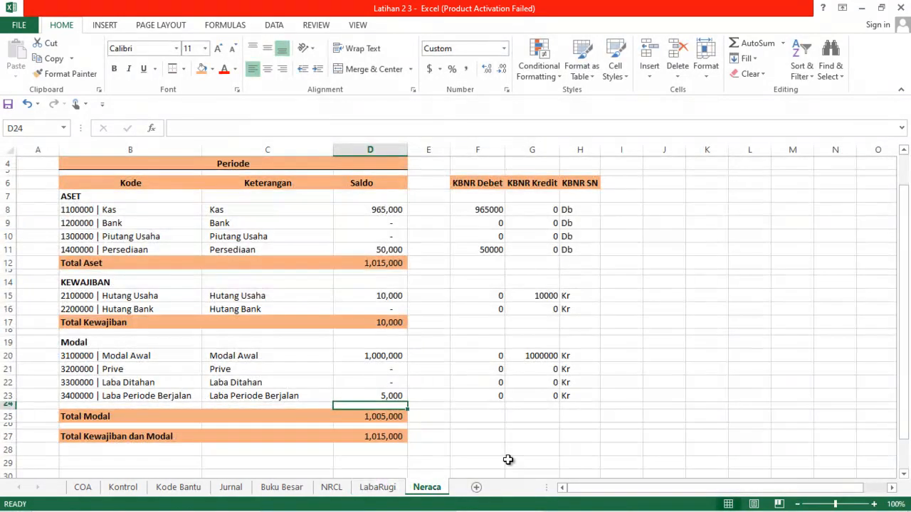
Review the linked Saldo in D23 and compare Total Aset in D12 with Total Kewajiban dan Modal in D27.
left_click(396, 397)
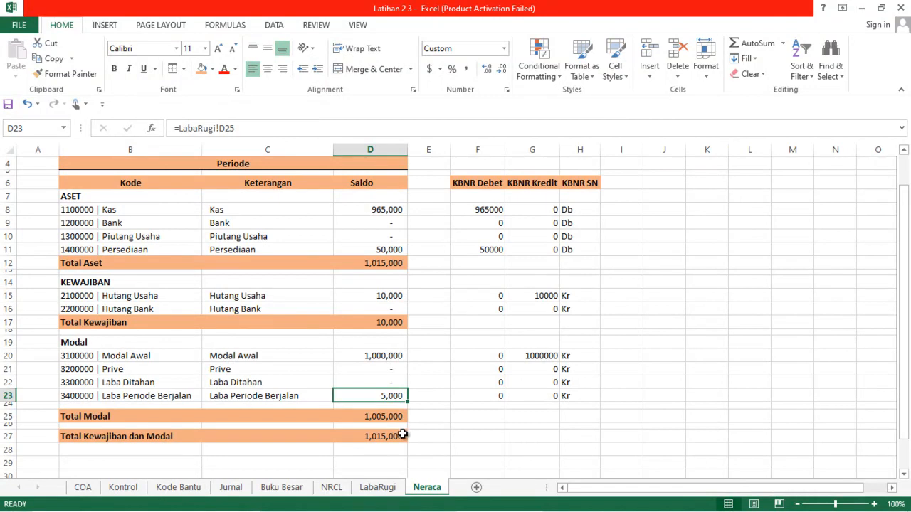
scroll(437, 444, "up", 1)
scroll(437, 444, "down", 1)
scroll(437, 445, "up", 1)
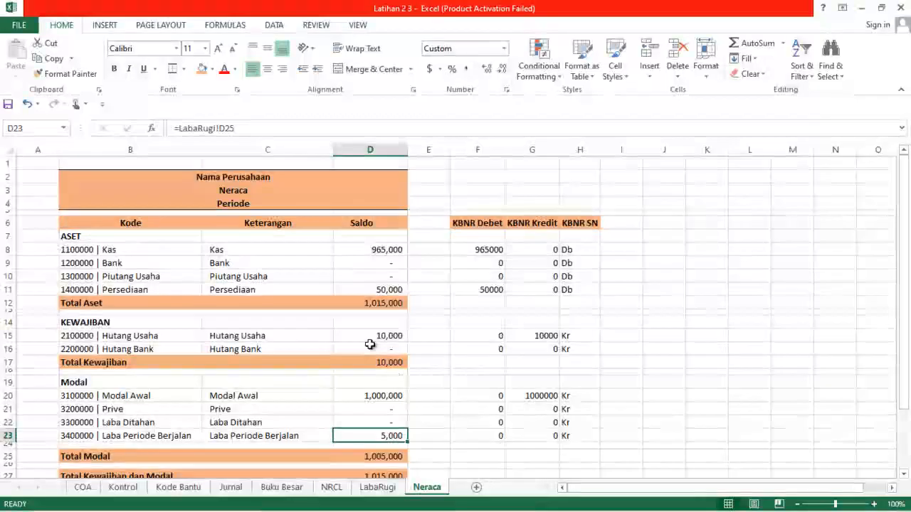
scroll(373, 340, "down", 1)
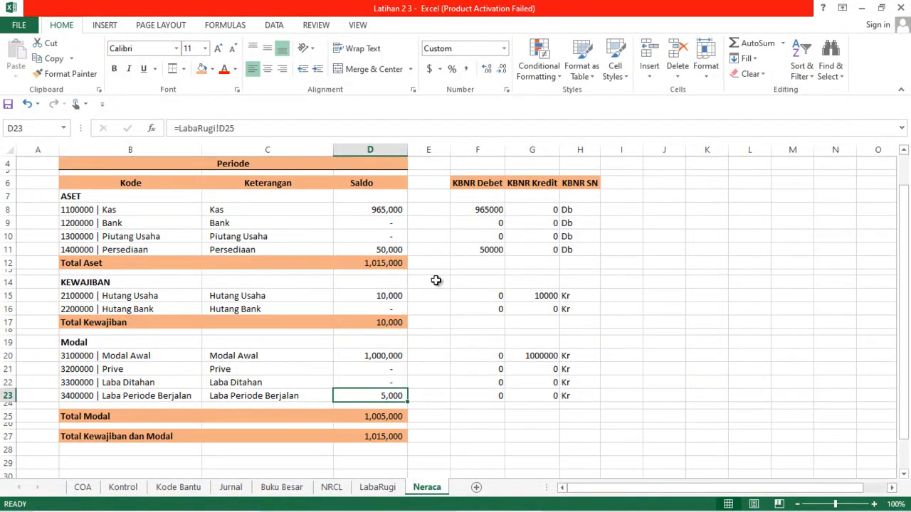
left_click(394, 263)
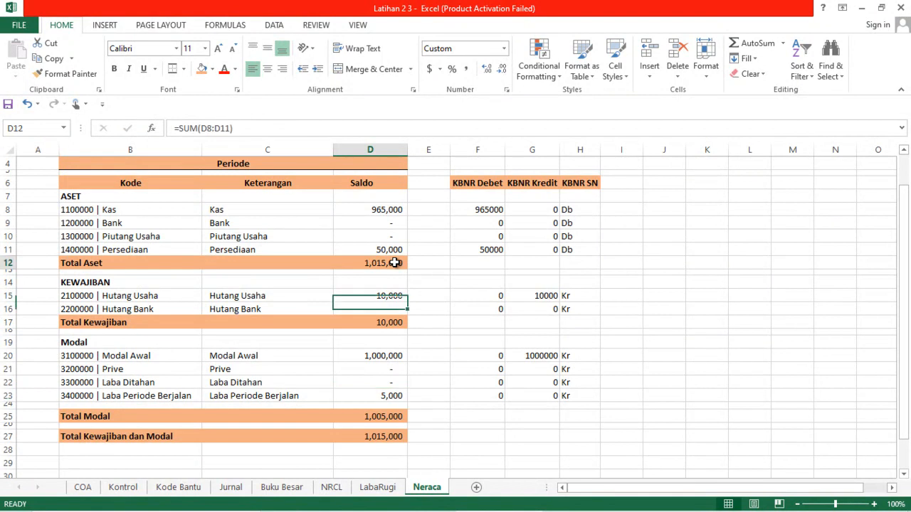
left_click(388, 440)
Group the helper columns F to H (KBNR Debet, KBNR Kredit, KBNR SN) and collapse the group.
scroll(463, 447, "up", 1)
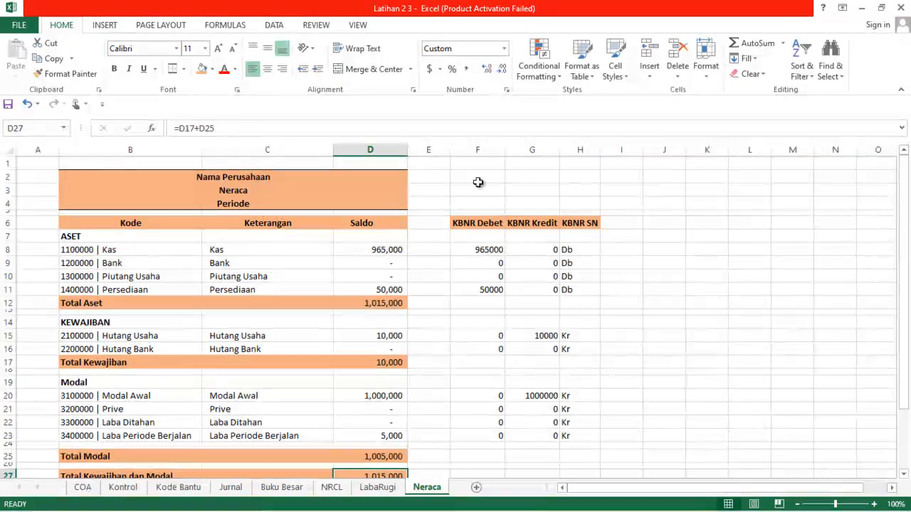
left_click_drag(478, 149, 595, 159)
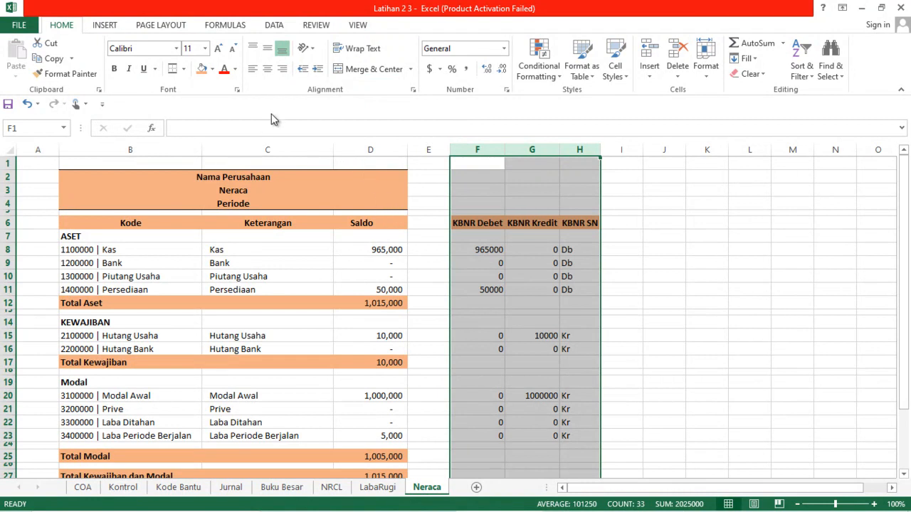
left_click(282, 29)
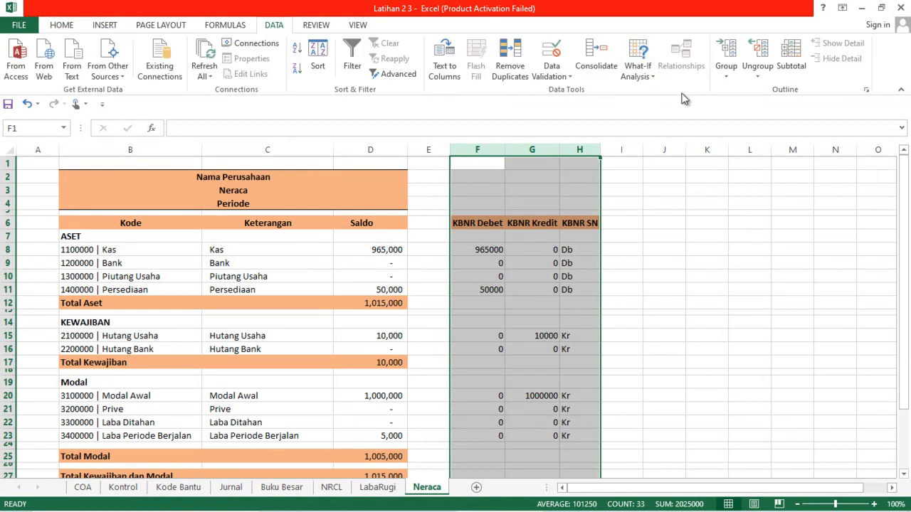
left_click(728, 74)
left_click(740, 90)
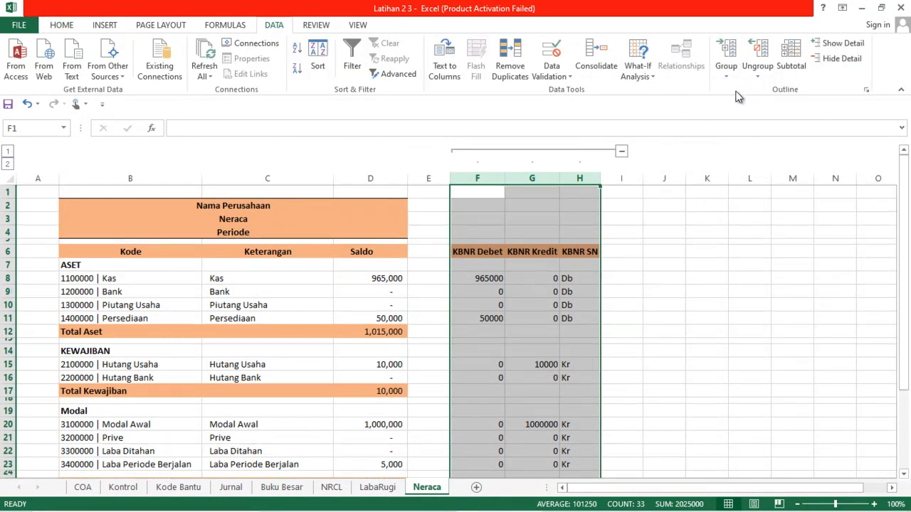
left_click(622, 151)
left_click(588, 237)
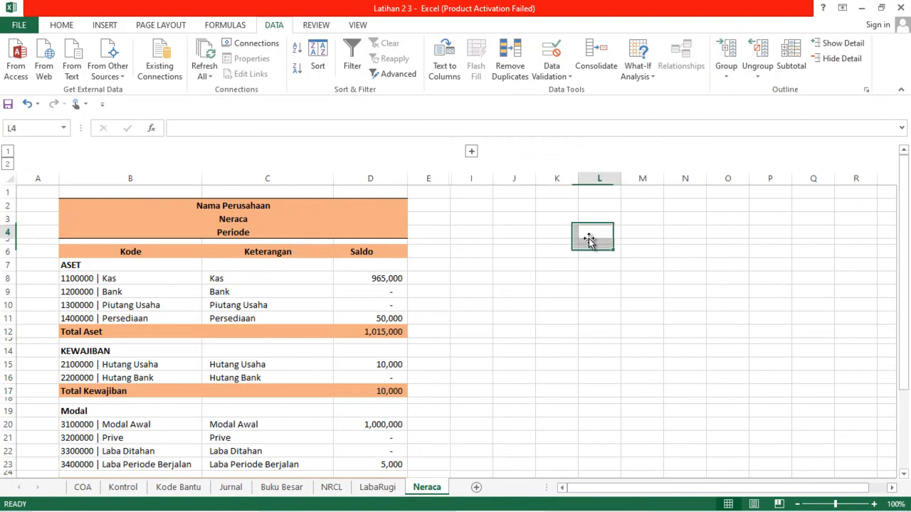
Turn off the gridlines on the Neraca sheet.
left_click(5, 179)
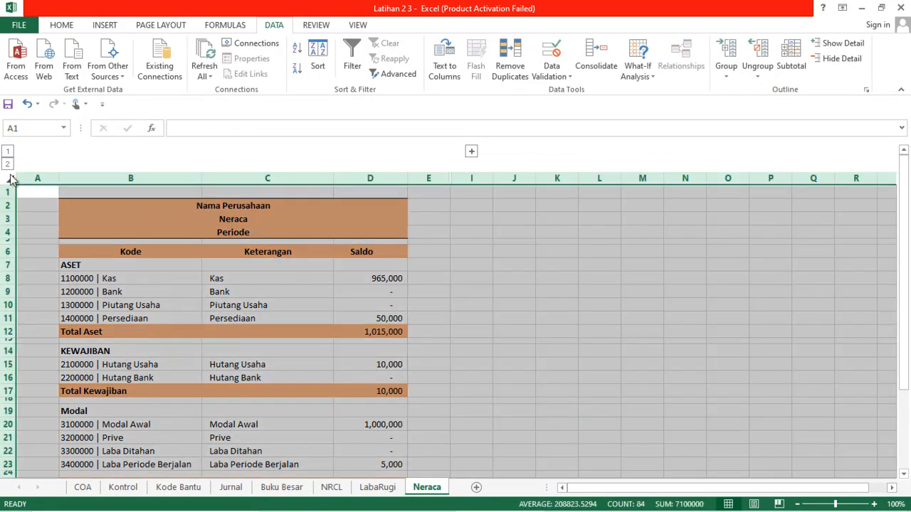
left_click(358, 26)
left_click(148, 69)
left_click(498, 291)
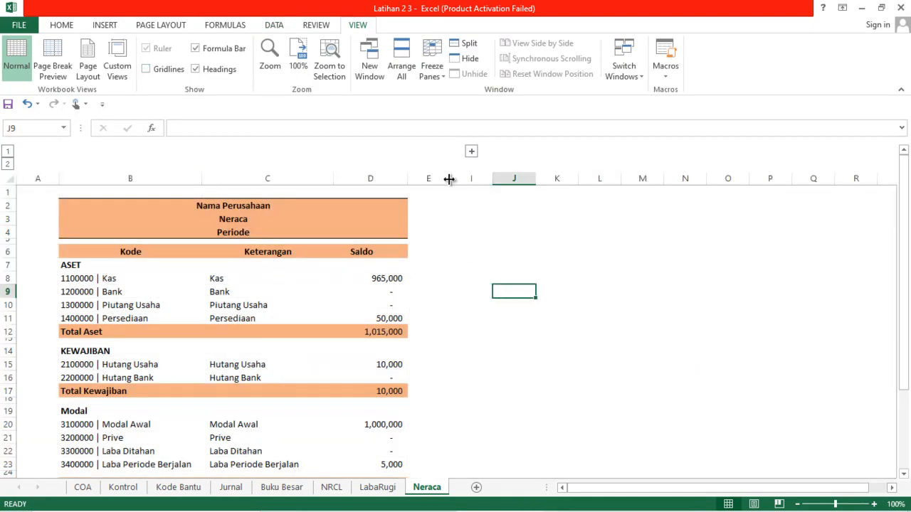
Hide all unused columns from J through XFD on the Neraca sheet.
left_click(509, 175)
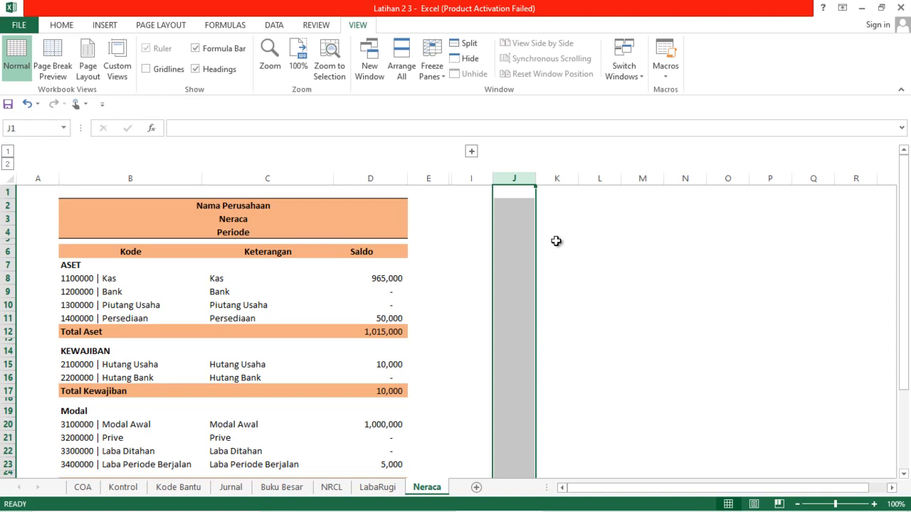
key("ctrl+shift+Right")
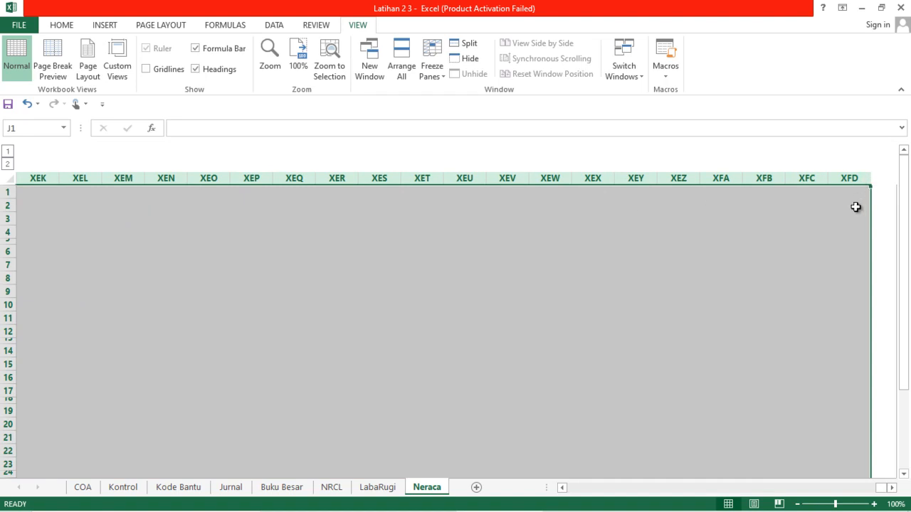
right_click(372, 248)
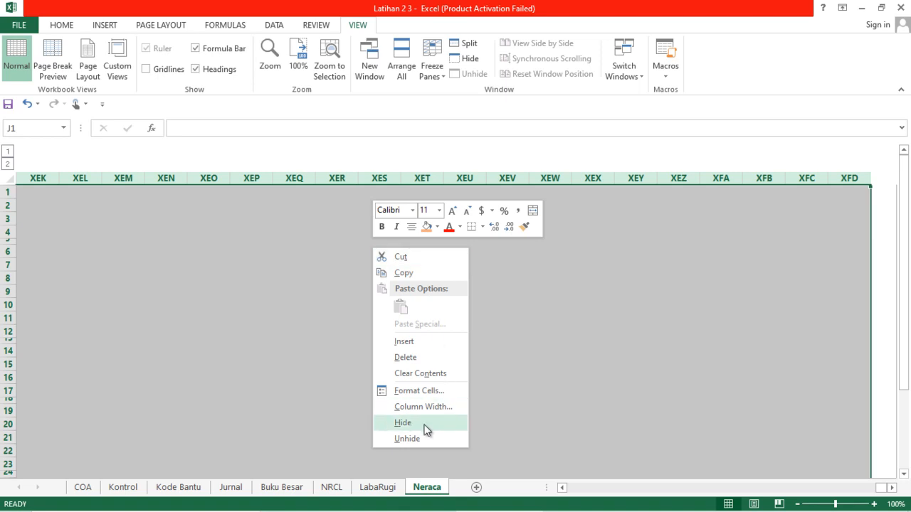
left_click(424, 424)
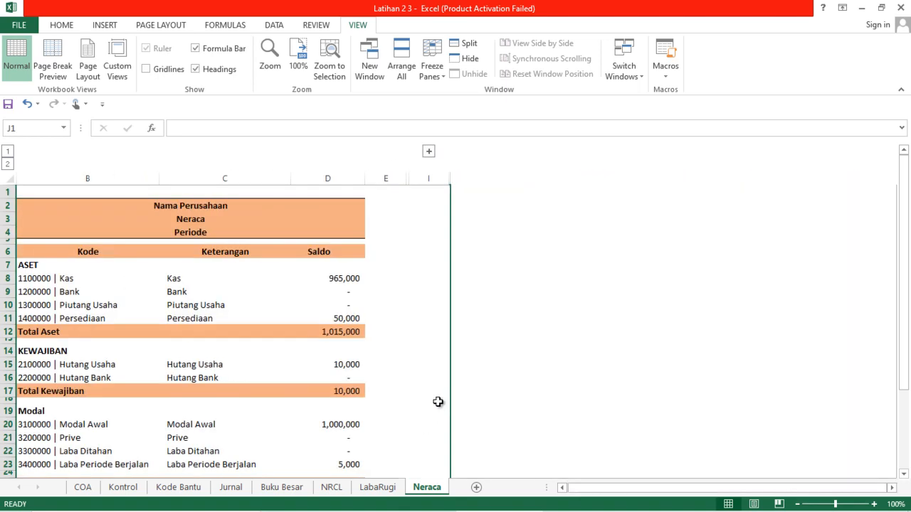
Hide all unused rows from row 29 down to the last row of the Neraca sheet.
scroll(438, 402, "down", 3)
scroll(451, 394, "up", 3)
scroll(415, 403, "down", 3)
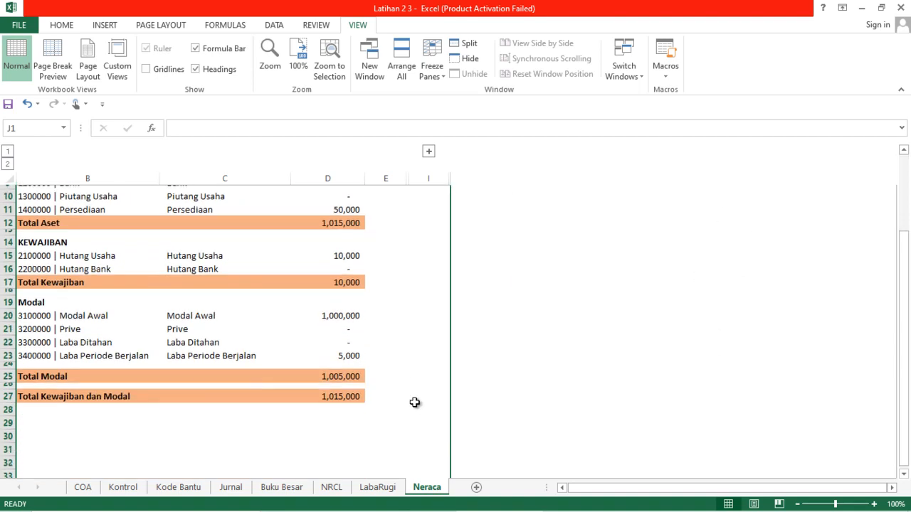
left_click(9, 418)
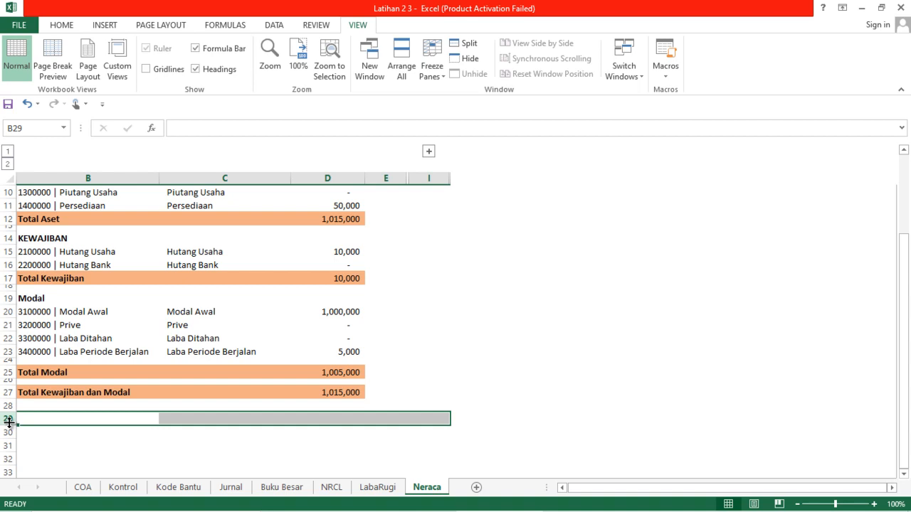
key("ctrl+shift+Down")
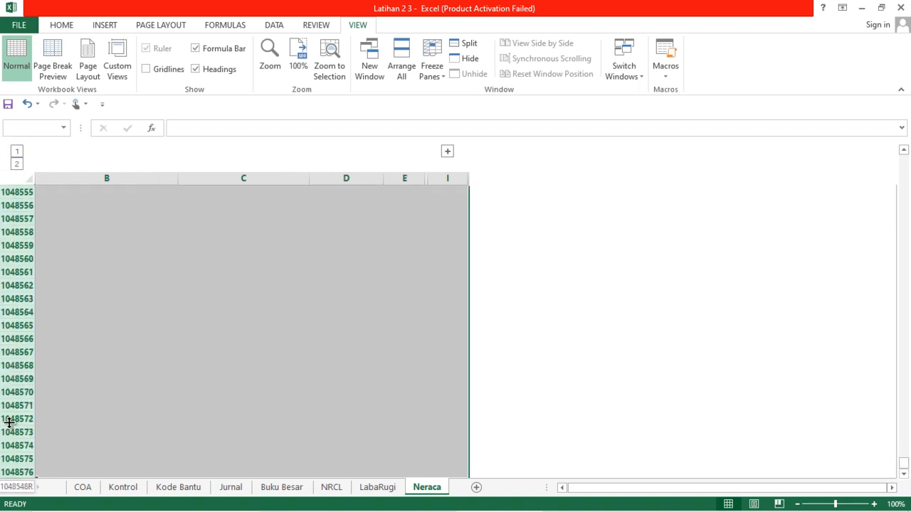
scroll(95, 376, "up", 15)
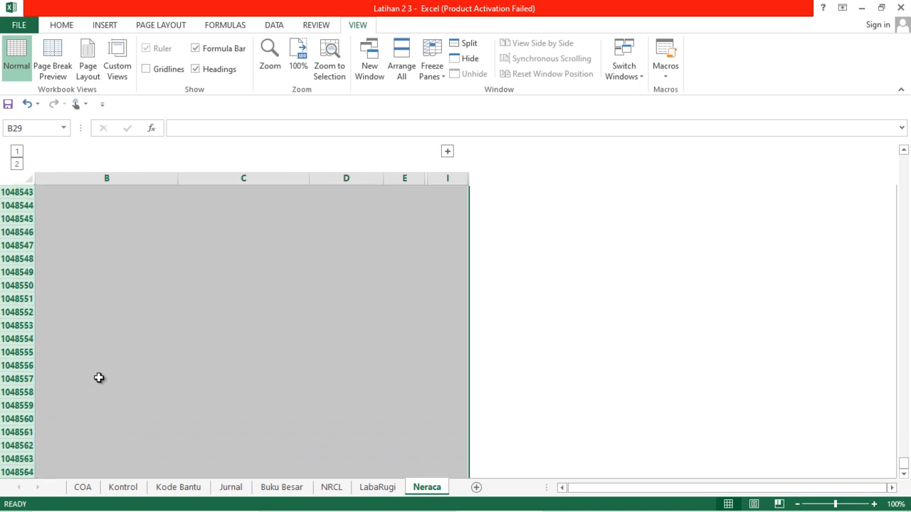
right_click(116, 343)
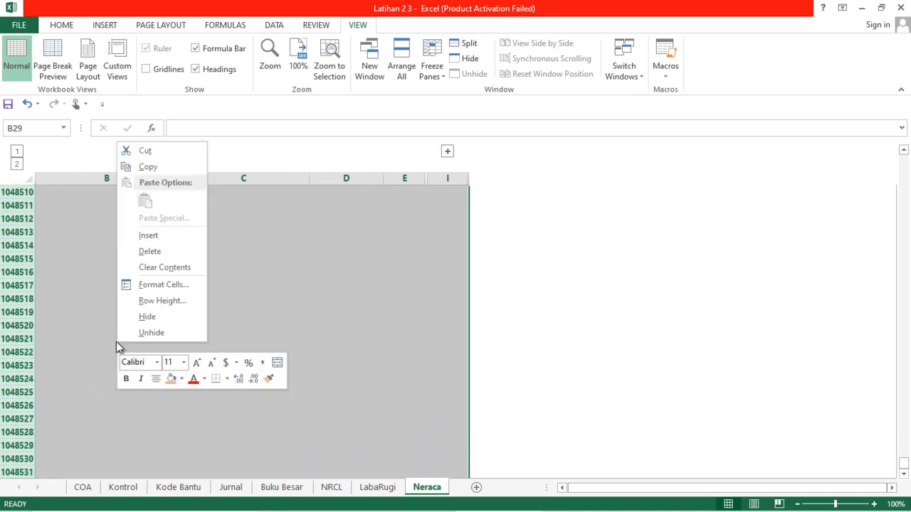
left_click(149, 319)
scroll(178, 343, "up", 7)
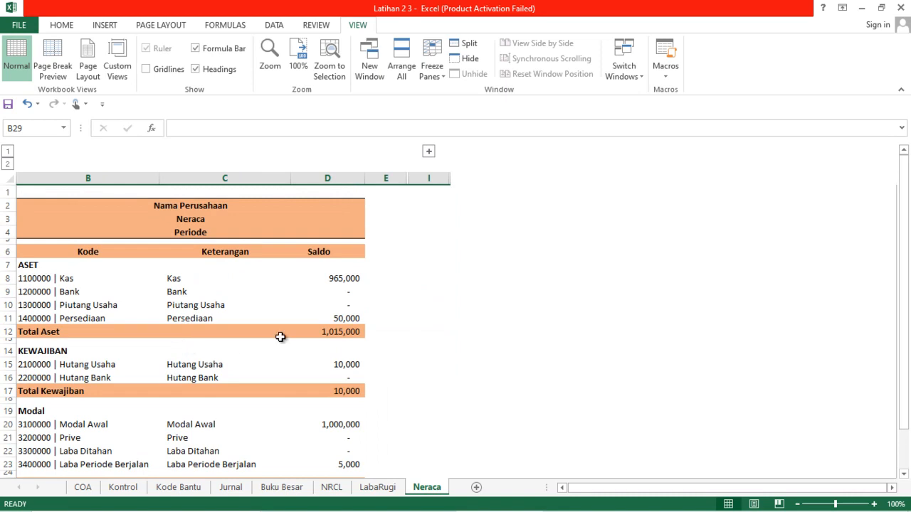
scroll(402, 318, "down", 3)
scroll(403, 319, "up", 3)
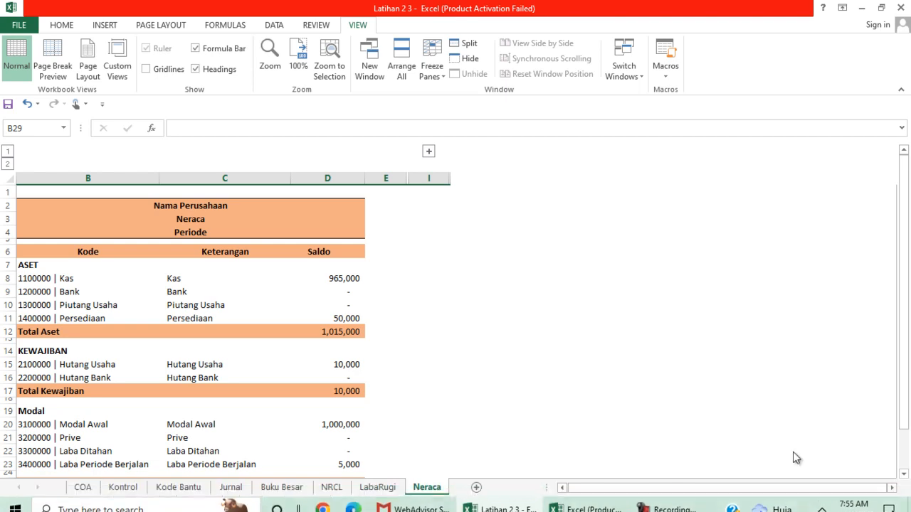
Set the Neraca sheet's zoom to 70% so the whole balance sheet fits in view.
left_click(798, 506)
left_click(798, 506)
left_click(797, 506)
left_click(797, 505)
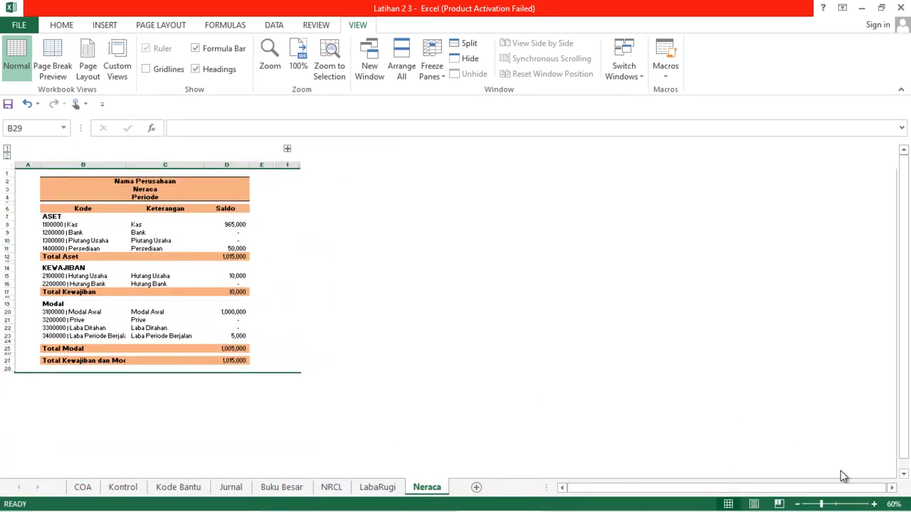
left_click(875, 505)
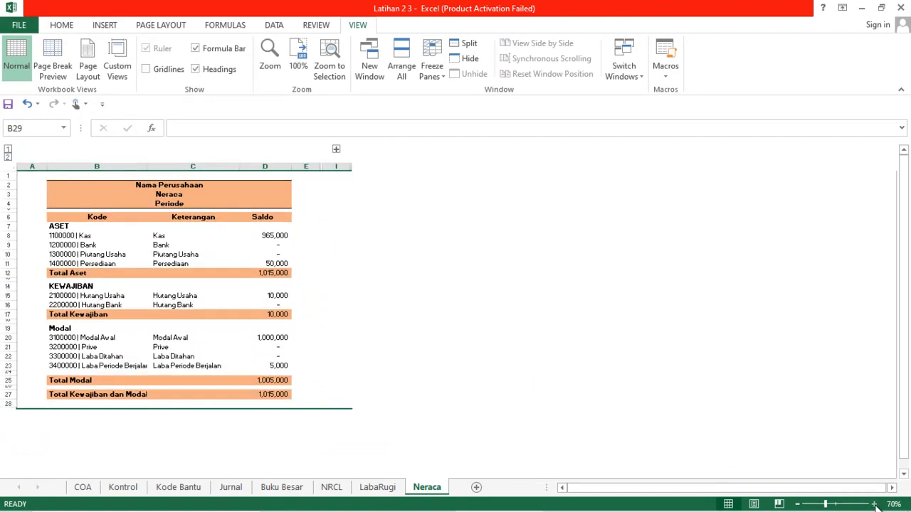